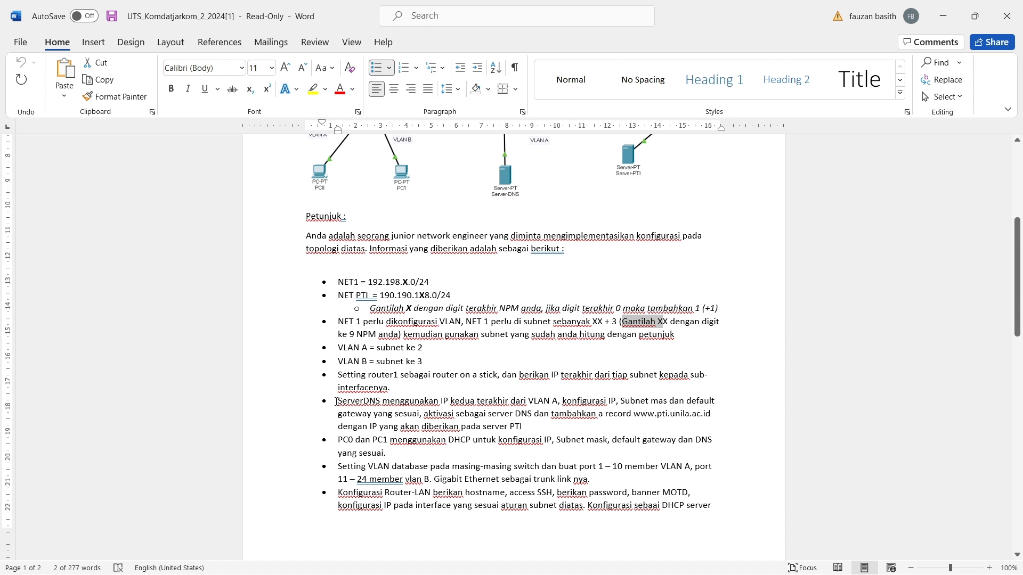
# Read through the assignment's instructions on subnets, VLANs, DNS server, DHCP, router access, EtherChannel and web server setup
pyautogui.scroll(-3, 333, 339)
pyautogui.click(354, 287)
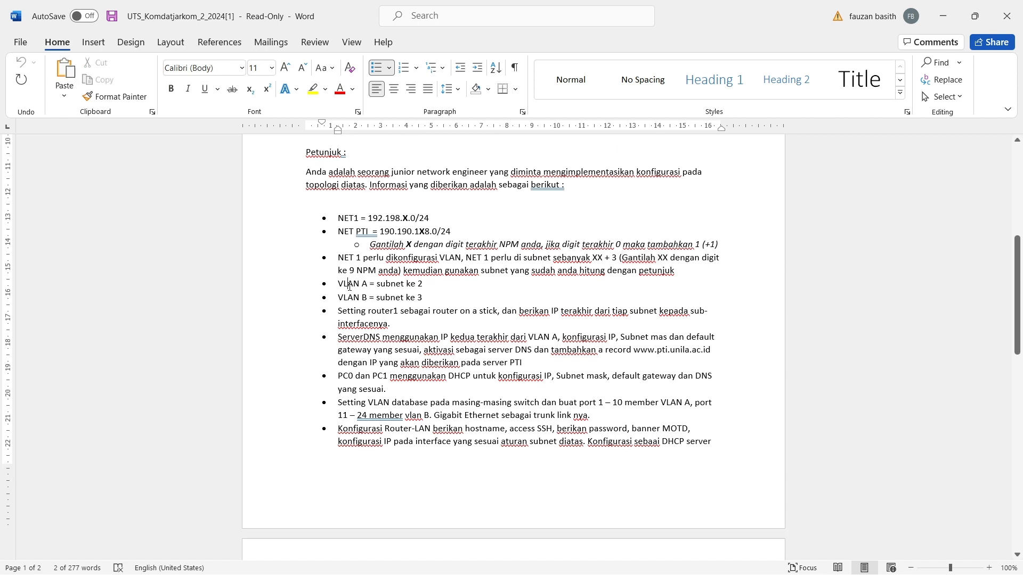
pyautogui.moveTo(377, 284); pyautogui.dragTo(424, 299)
pyautogui.click(358, 298)
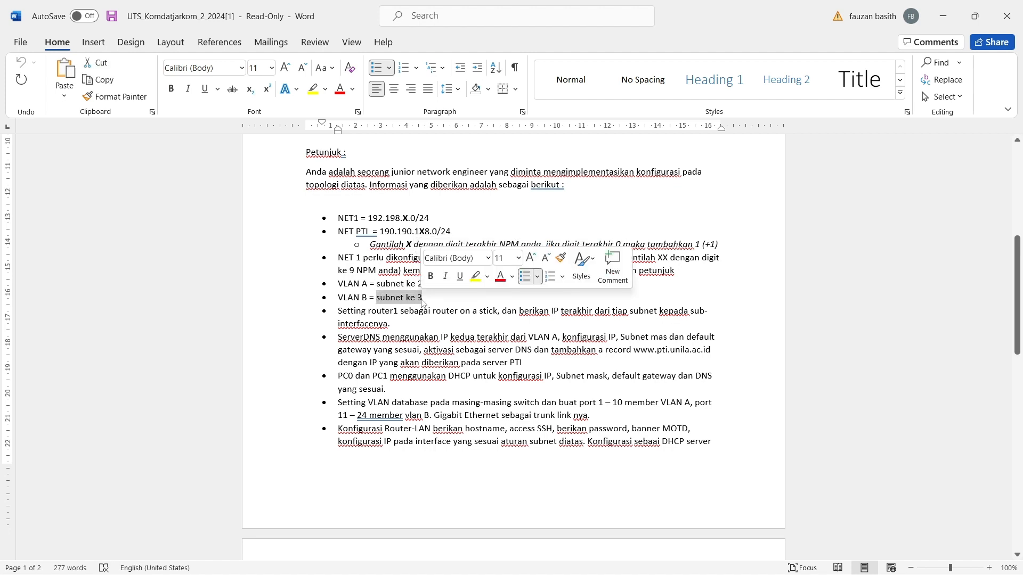
pyautogui.scroll(-1, 372, 298)
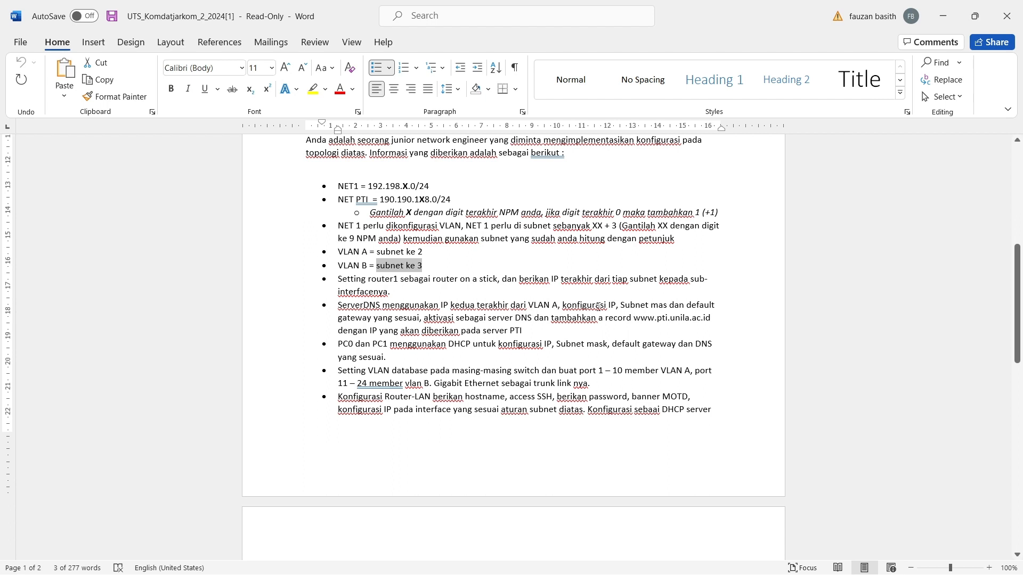
pyautogui.doubleClick(627, 307)
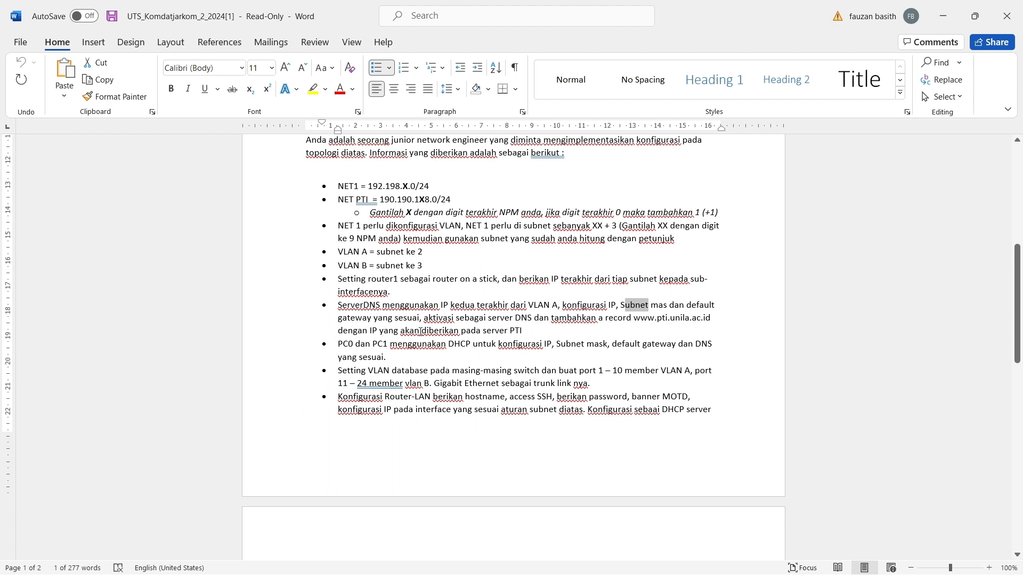
pyautogui.scroll(-2, 421, 331)
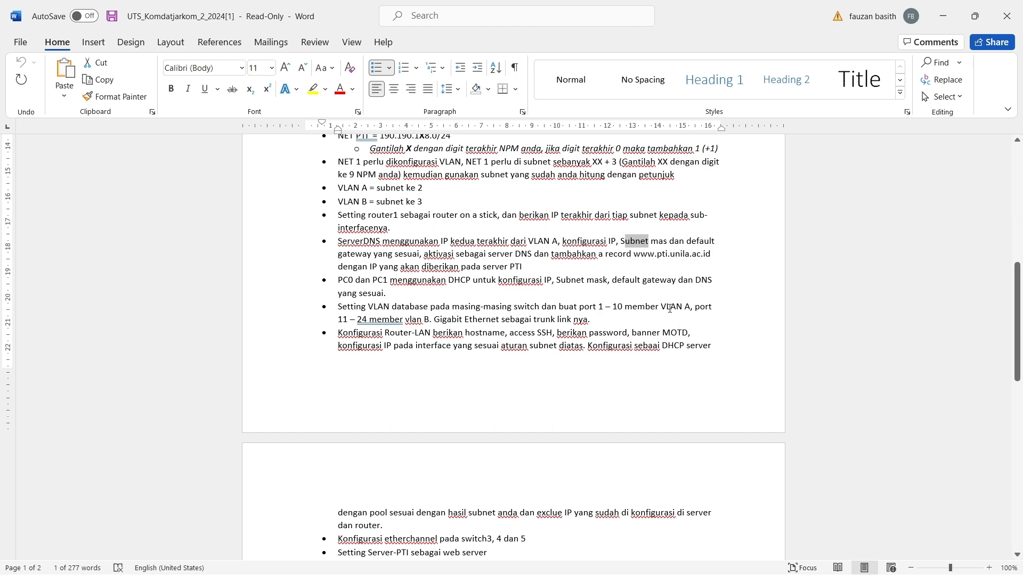
pyautogui.moveTo(626, 308); pyautogui.dragTo(696, 307)
pyautogui.click(697, 306)
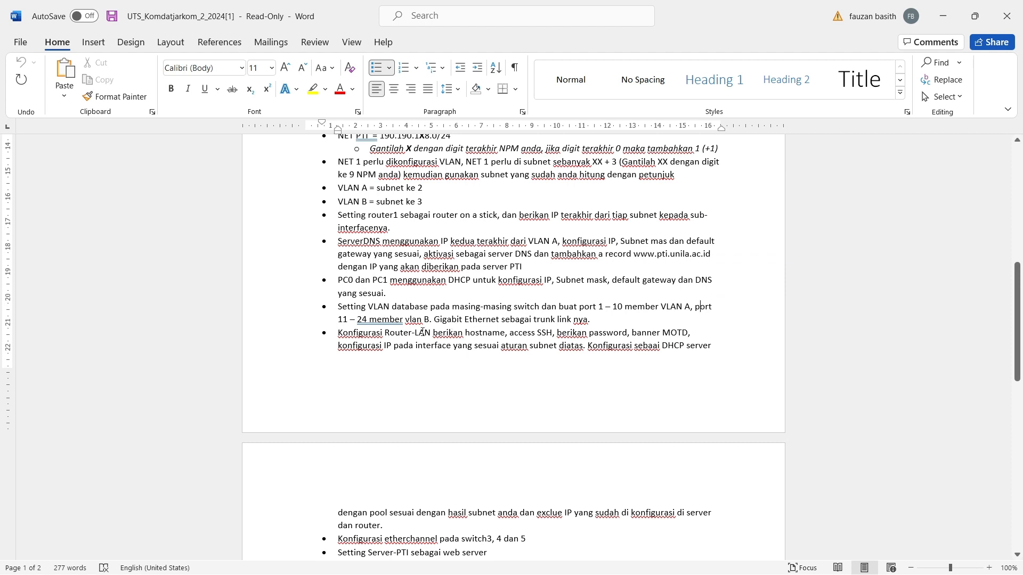
pyautogui.scroll(-2, 423, 332)
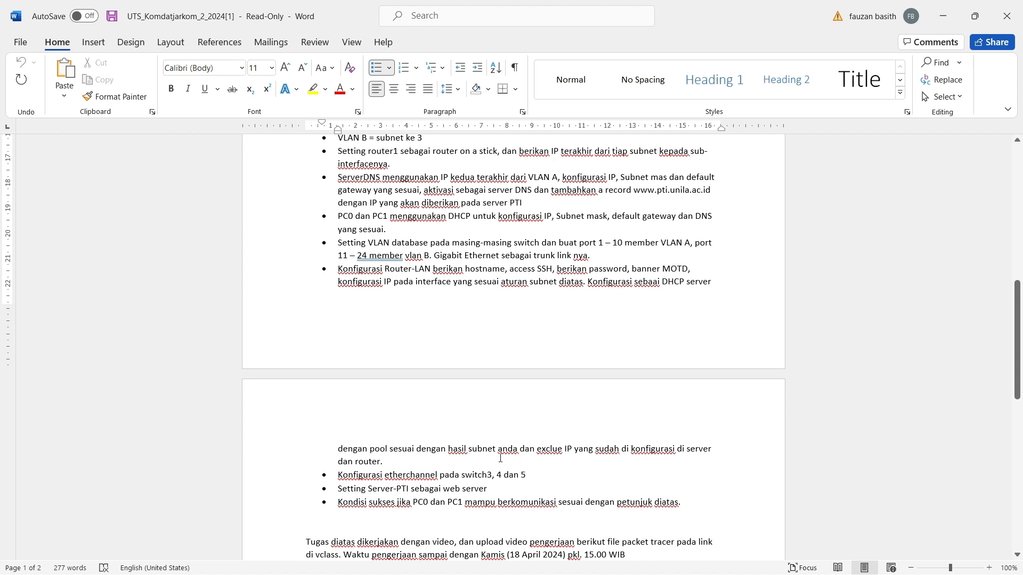
pyautogui.scroll(-1, 376, 453)
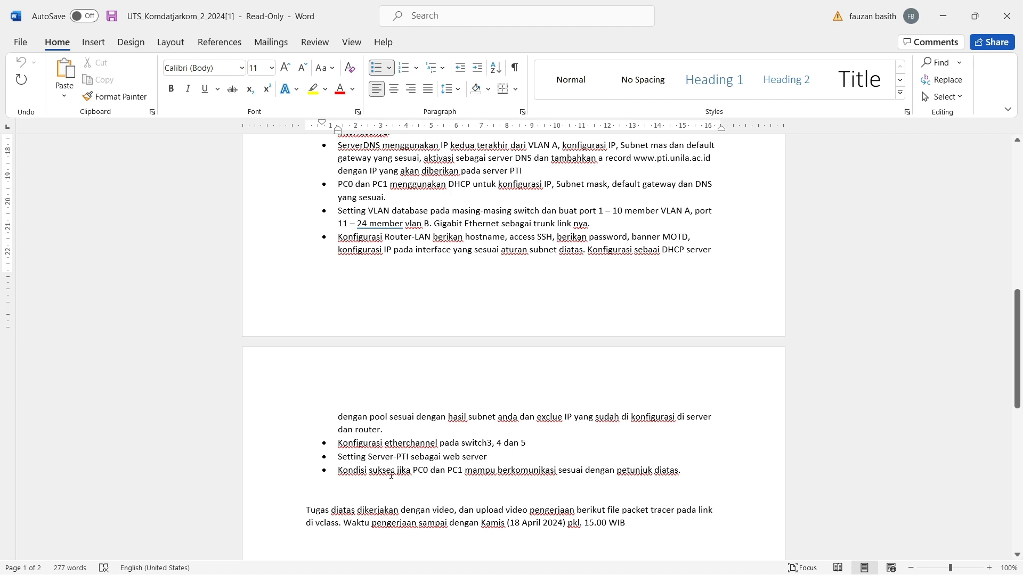
pyautogui.scroll(1, 373, 493)
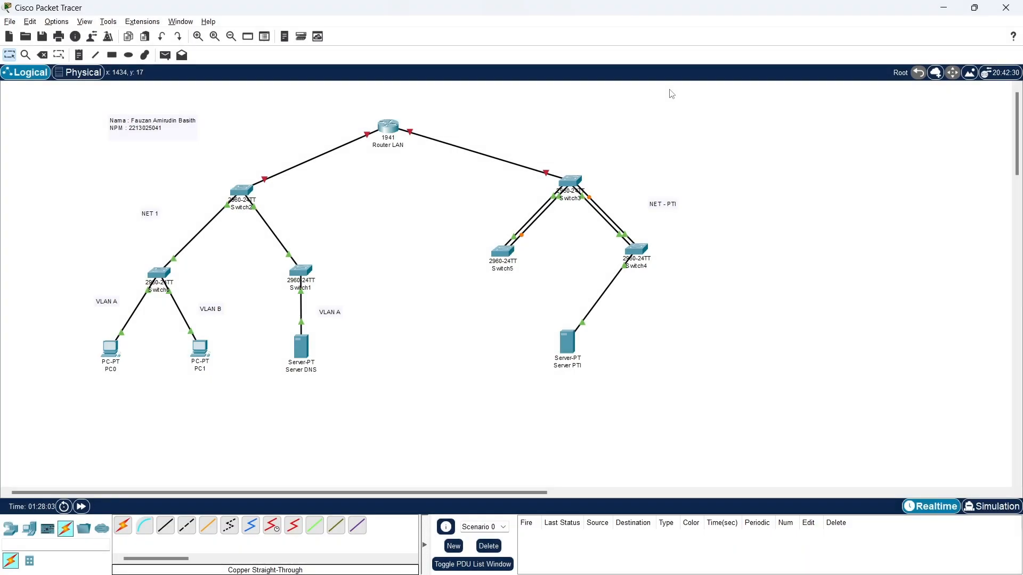
# Switch to Cisco Packet Tracer, open Router LAN's command line and decline the initial configuration dialog
pyautogui.click(396, 131)
pyautogui.click(447, 135)
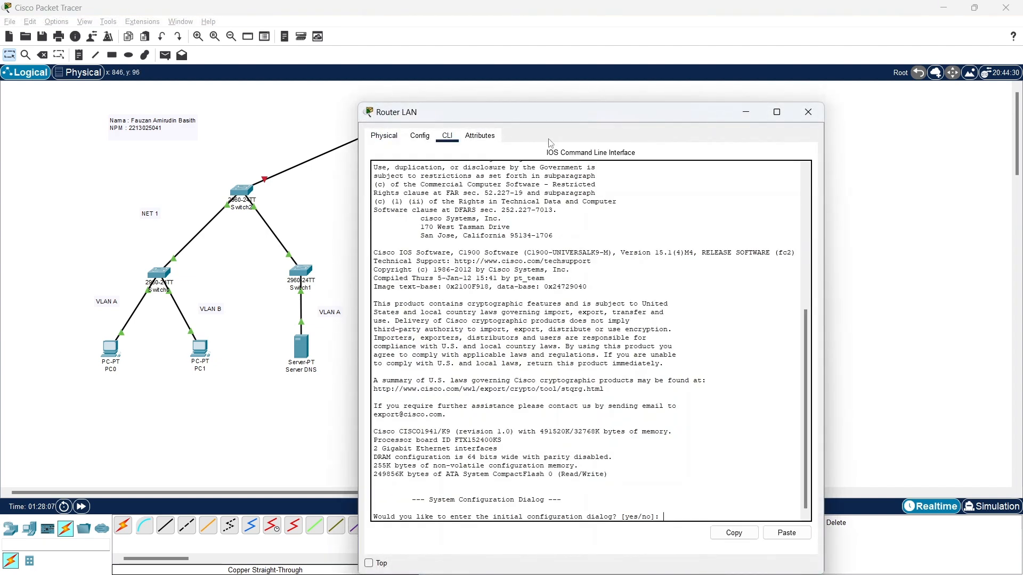
pyautogui.moveTo(572, 113); pyautogui.dragTo(517, 82)
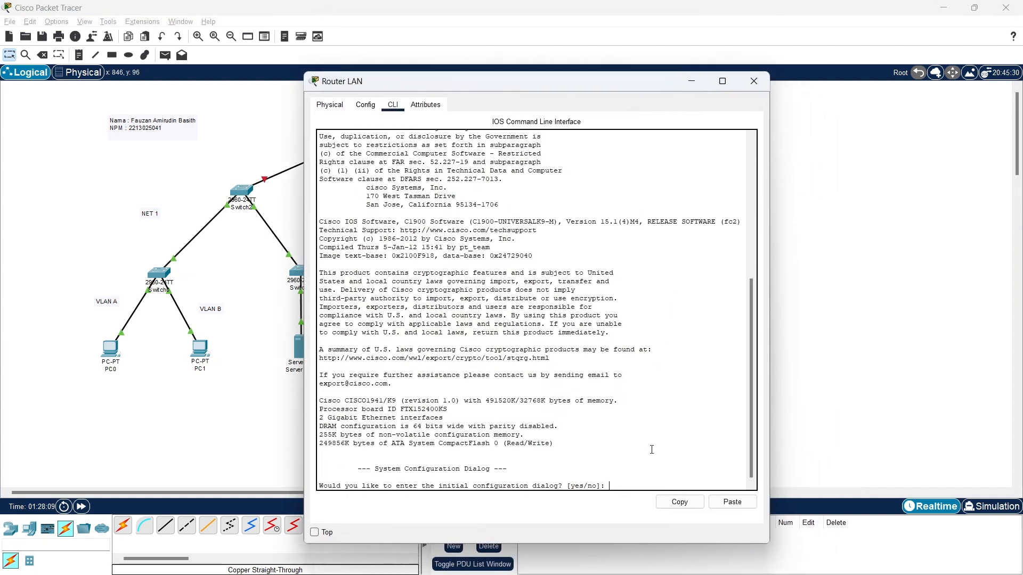
pyautogui.write('no')
pyautogui.press('Return')
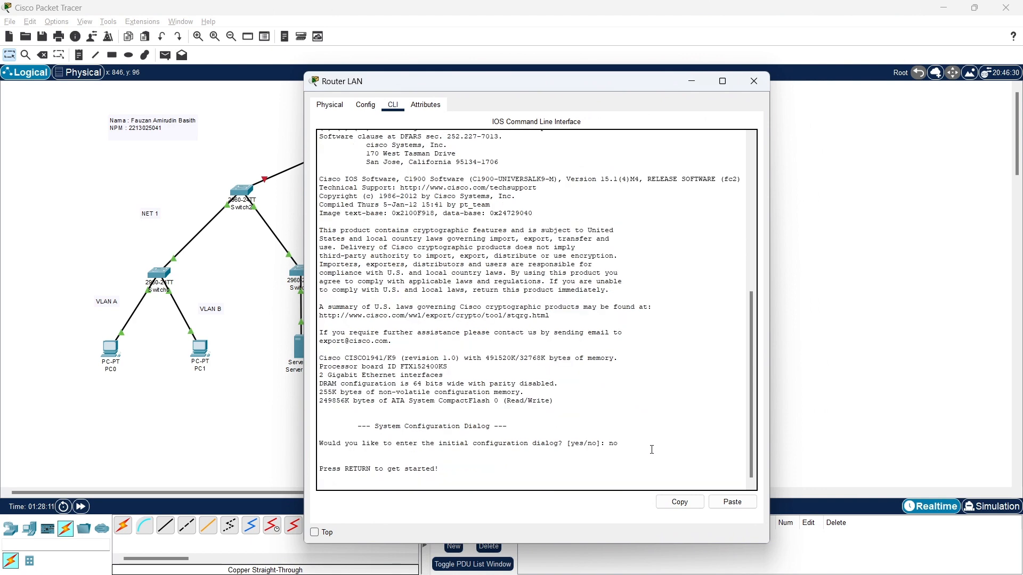
pyautogui.press('Return')
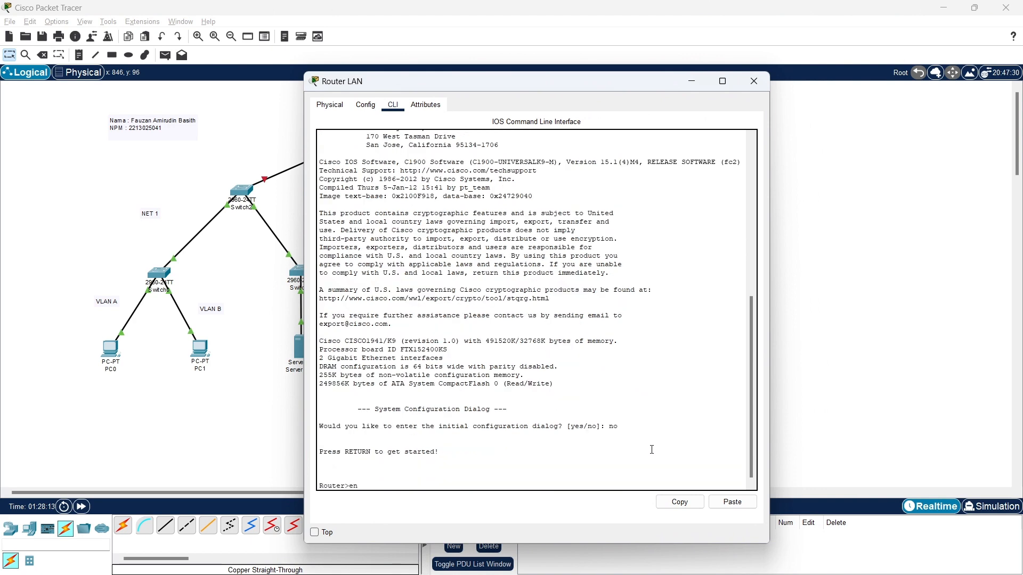
# Enter global configuration mode and create subinterface g0/0.10 with encapsulation dot1q 10
pyautogui.write('en')
pyautogui.press('Return')
pyautogui.write('conf t')
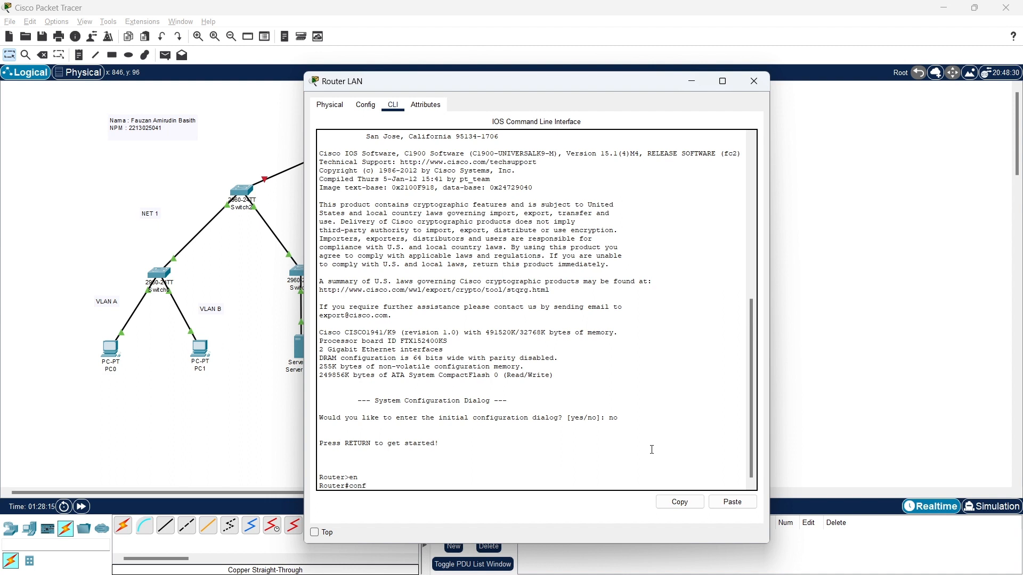
pyautogui.press('Return')
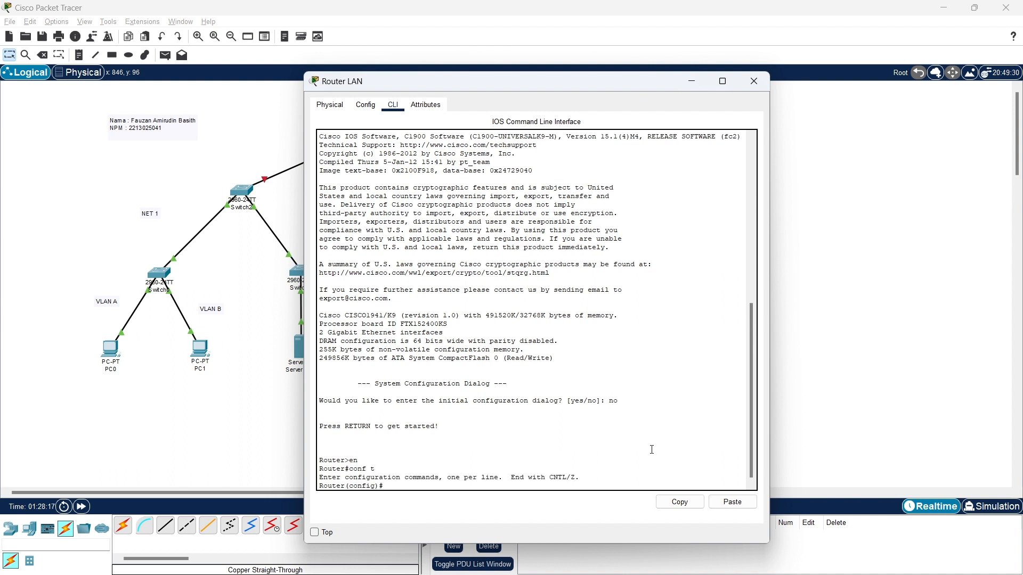
pyautogui.write('int g0/0.10')
pyautogui.press('Return')
pyautogui.write('enca')
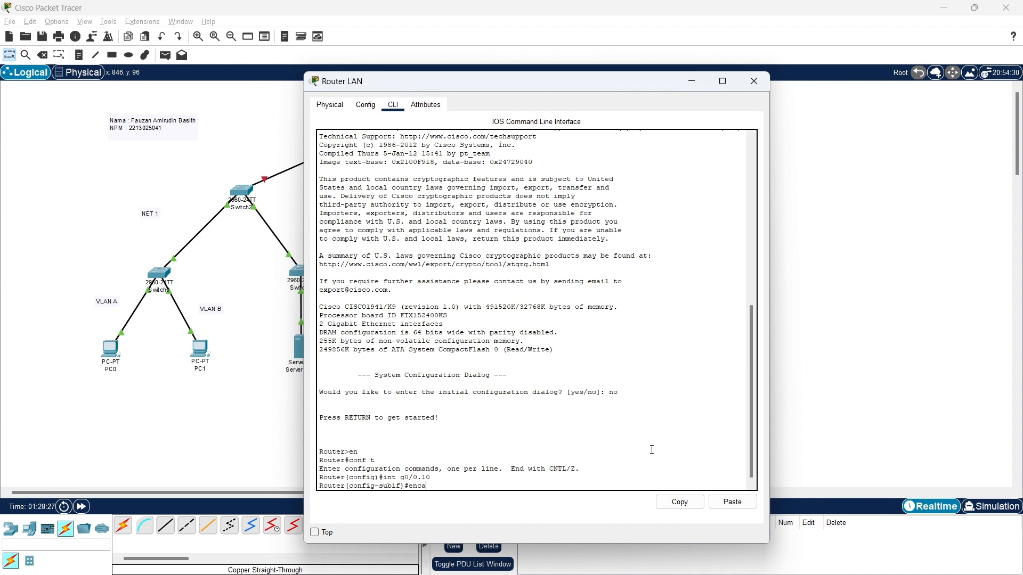
pyautogui.write('psulation dot1q 10')
pyautogui.press('Return')
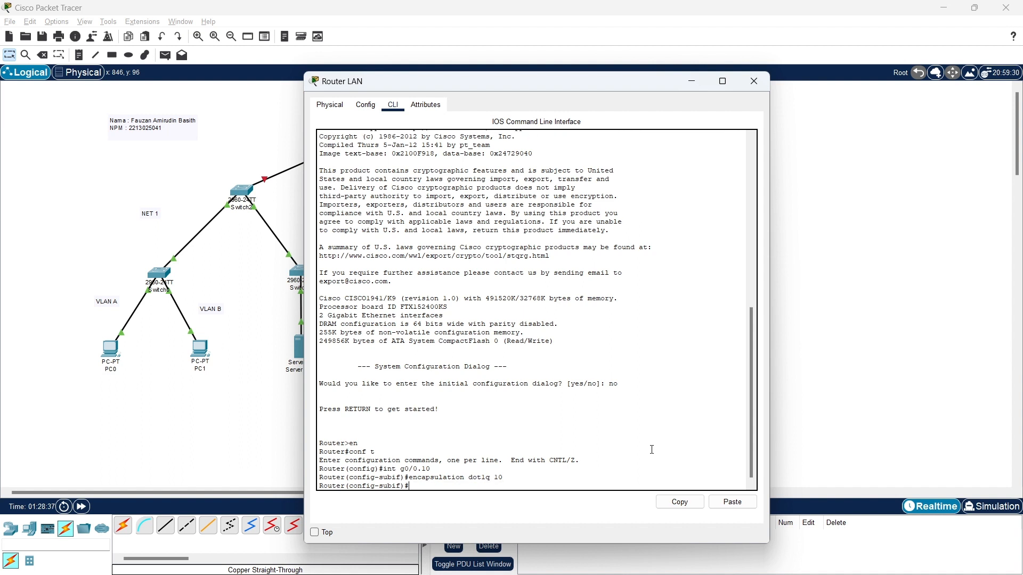
# Assign subinterface g0/0.10 the IP address 192.198.1.126 with mask 255.255.255.192, copied from the Notepad notes
pyautogui.write('ip address')
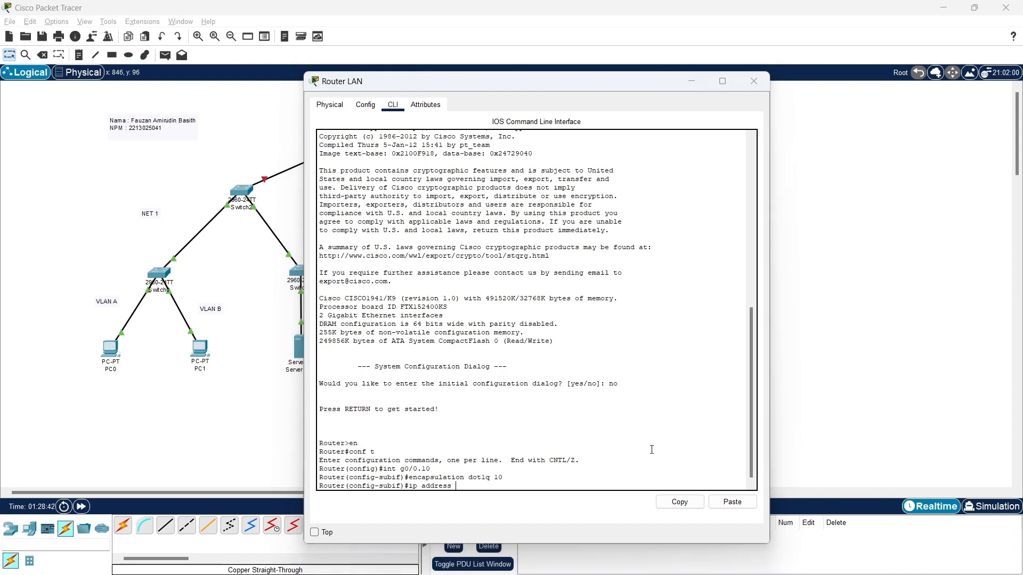
pyautogui.hotkey('alt', 'Tab')
pyautogui.press('Tab')
pyautogui.press('Tab')
pyautogui.press('Tab')
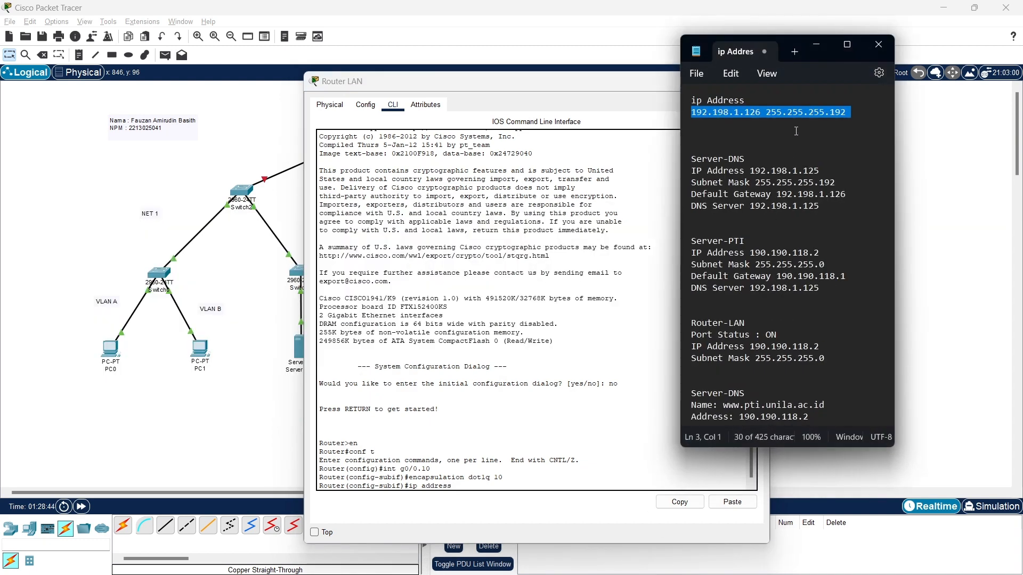
pyautogui.doubleClick(831, 115)
pyautogui.moveTo(831, 115); pyautogui.dragTo(691, 115)
pyautogui.hotkey('ctrl', 'c')
pyautogui.click(821, 43)
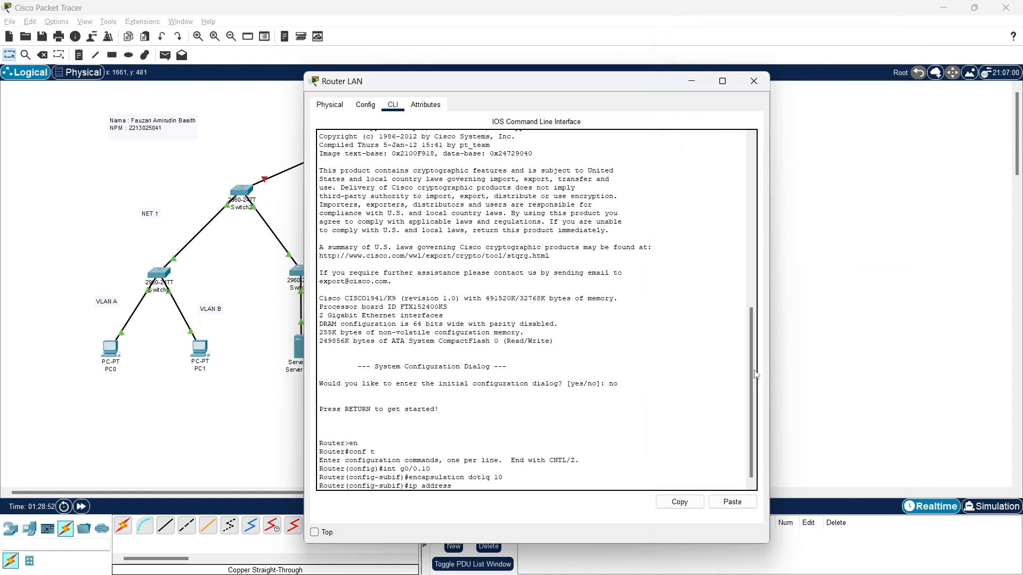
pyautogui.click(733, 502)
pyautogui.press('Return')
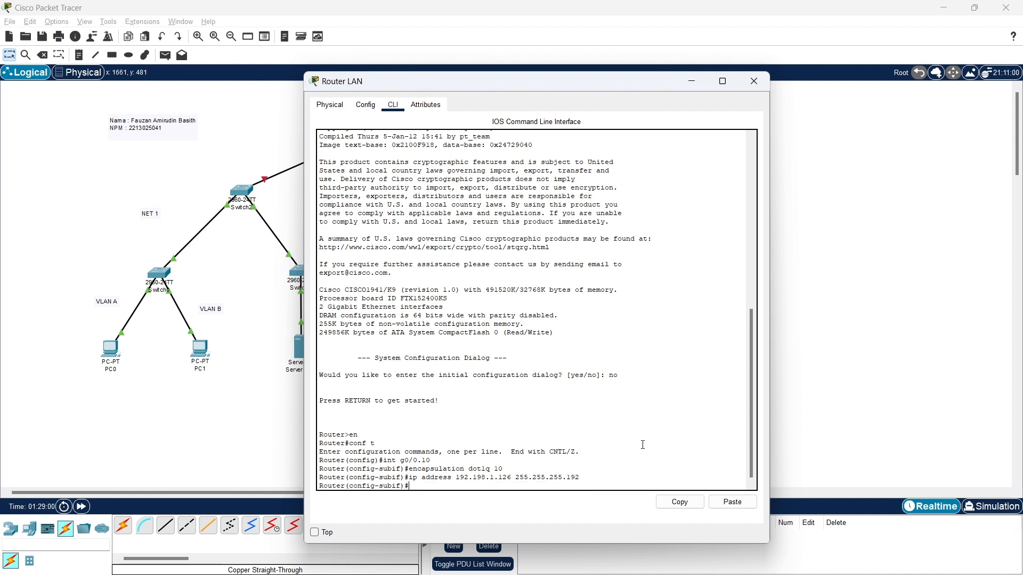
# Create subinterface g0/0.20 on the router with encapsulation dot1q 20
pyautogui.write('i')
pyautogui.write('nt g g0/0.10')
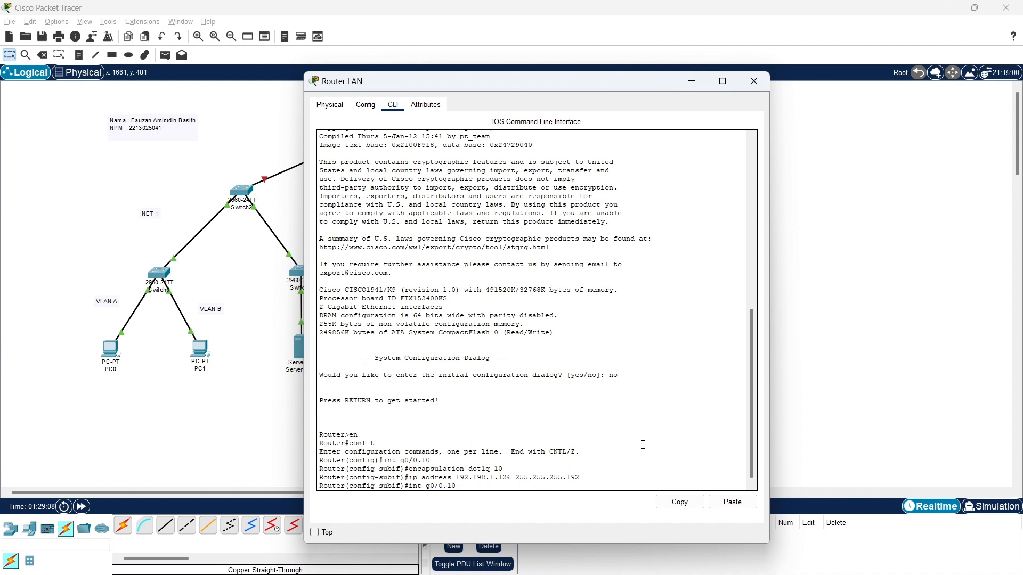
pyautogui.press('BackSpace')
pyautogui.press('BackSpace')
pyautogui.write('20')
pyautogui.press('Return')
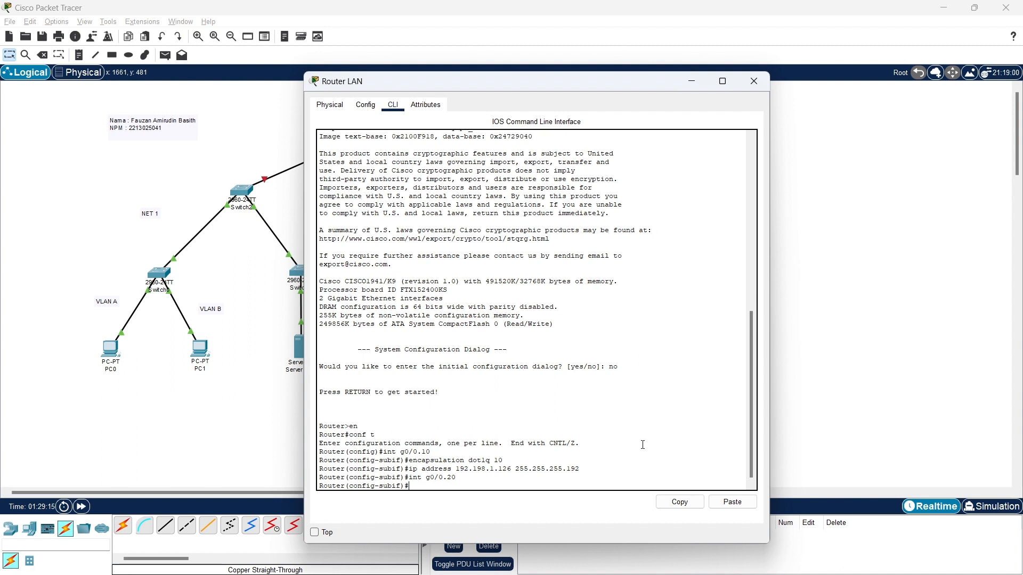
pyautogui.press('Up')
pyautogui.press('Up')
pyautogui.press('Up')
pyautogui.write('20')
pyautogui.press('Return')
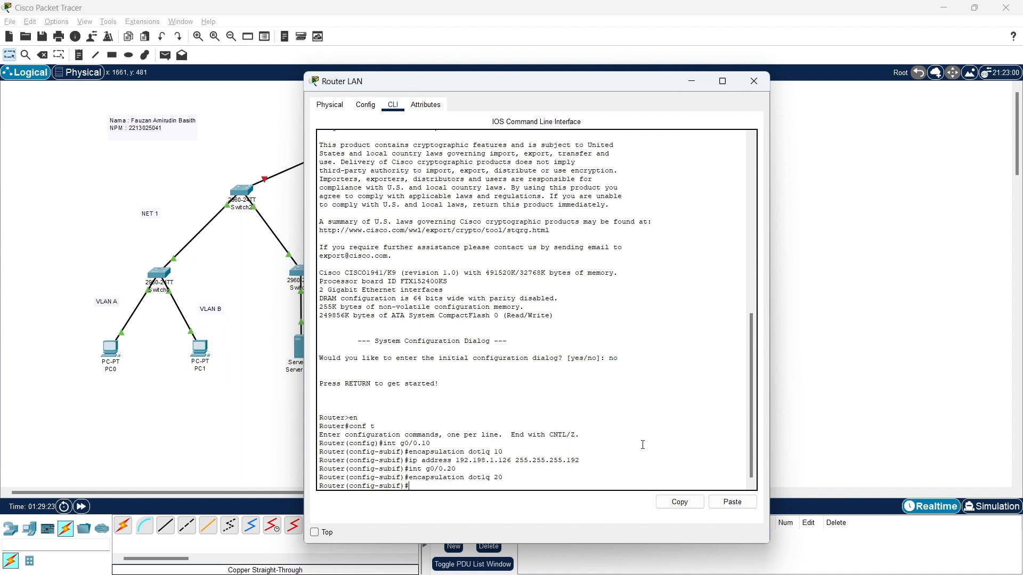
# Assign subinterface g0/0.20 the IP address 192.198.1.190 with mask 255.255.255.192 and return to global configuration mode
pyautogui.write('ip address 192.198.1.190 255.255.255')
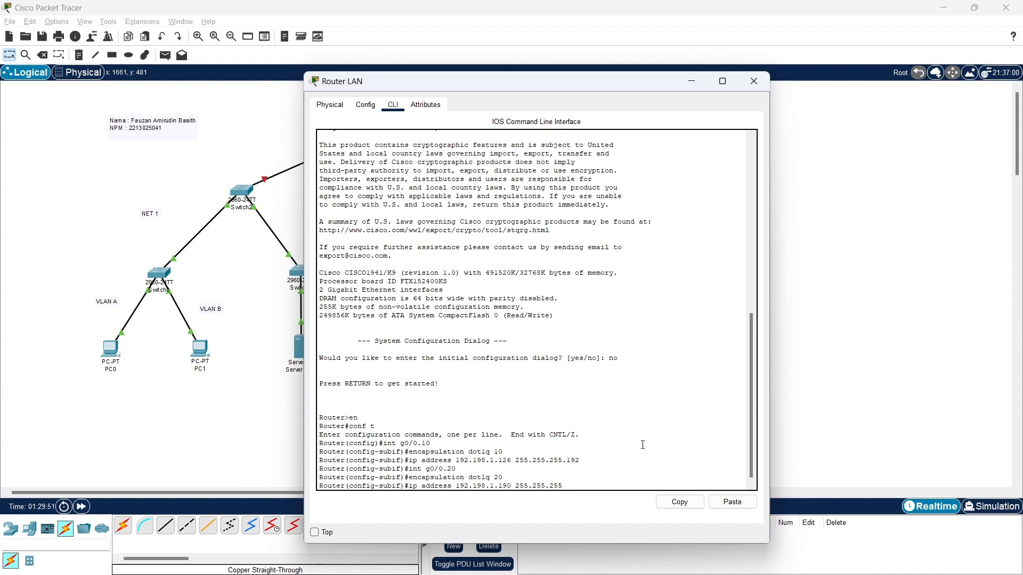
pyautogui.write('.192')
pyautogui.press('Return')
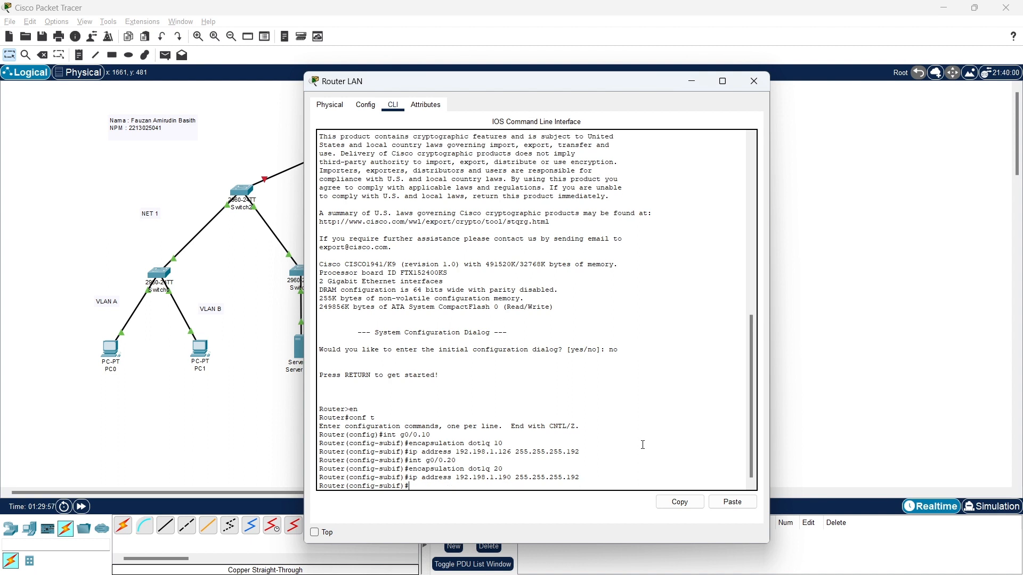
pyautogui.write('exit')
pyautogui.press('Return')
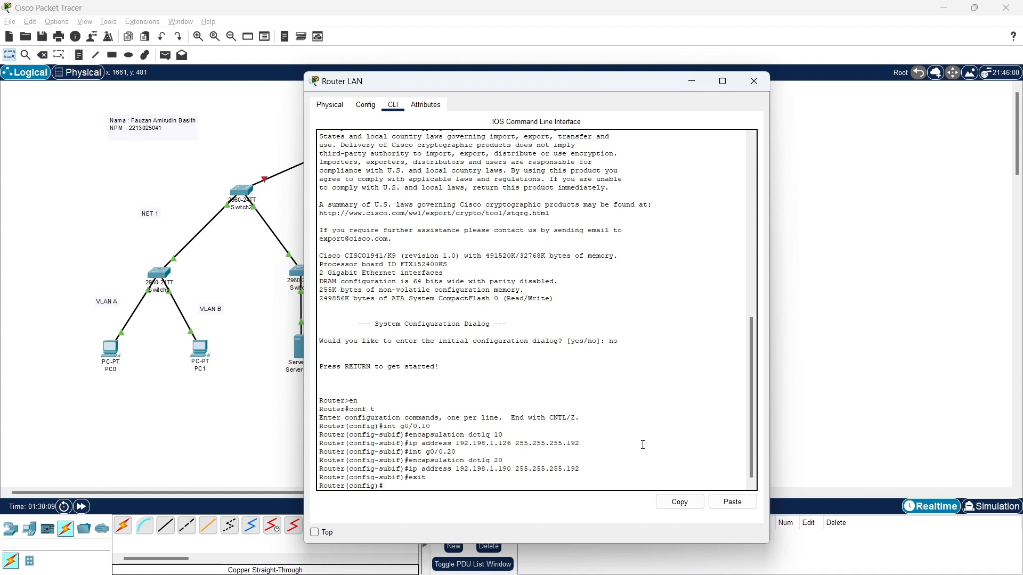
# Set the router's hostname to Router-LAN and its MOTD banner to "Selamat Datang"
pyautogui.write('hostnam')
pyautogui.write('e router-LAN')
pyautogui.press('Delete')
pyautogui.write('R')
pyautogui.press('Return')
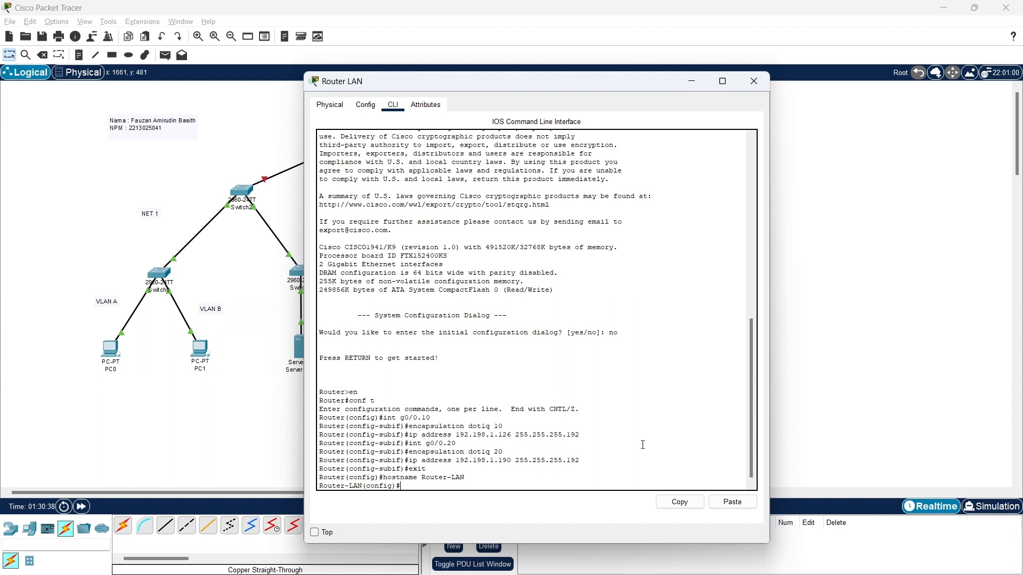
pyautogui.write('banner')
pyautogui.write('motd "Selamat Datang"')
pyautogui.press('Return')
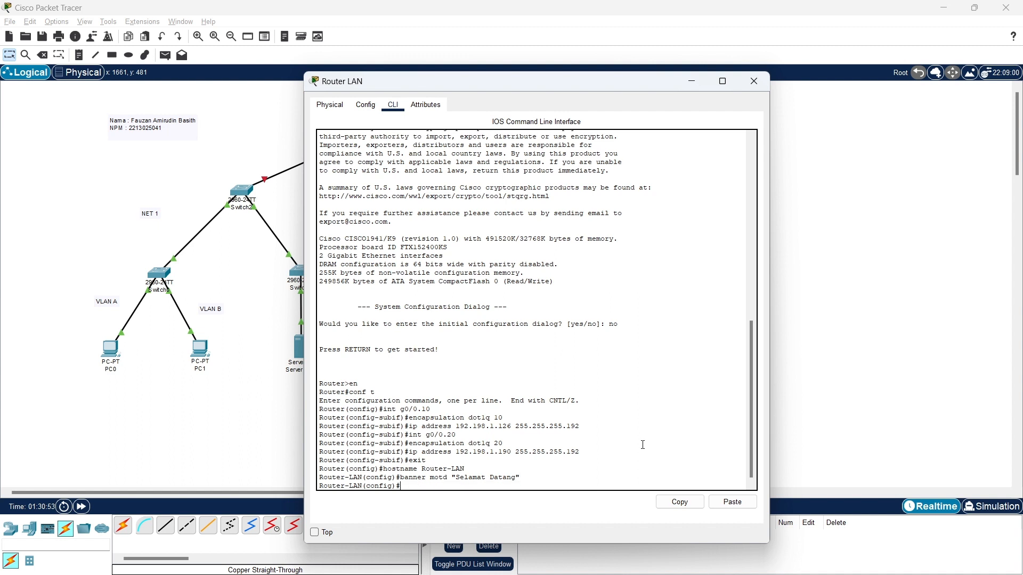
# Set the router's enable secret password
pyautogui.write('en')
pyautogui.write('able ')
pyautogui.write('secre')
pyautogui.write('t f')
pyautogui.write('azuan')
pyautogui.press('Return')
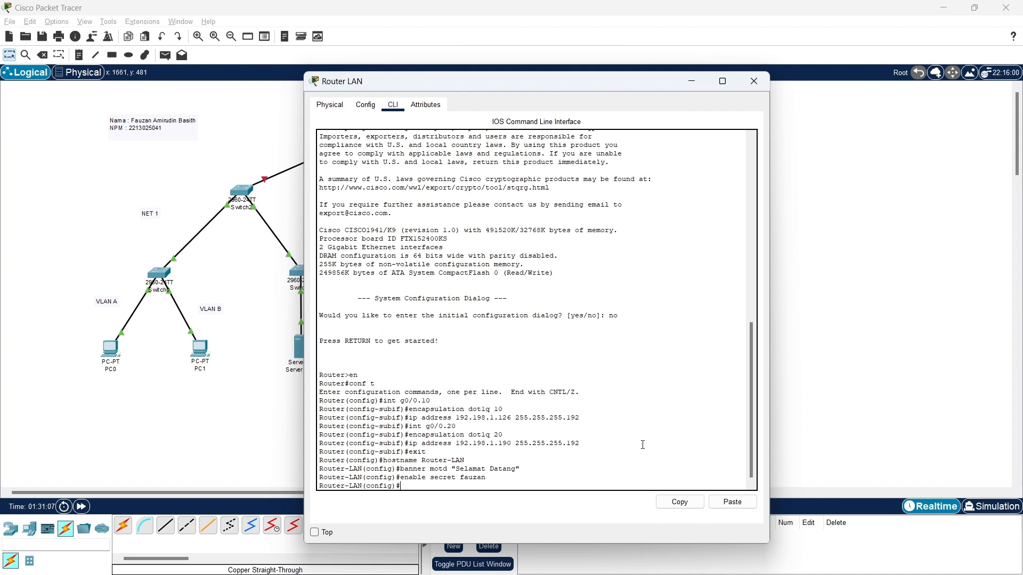
pyautogui.write('username fauzan')
pyautogui.press('Return')
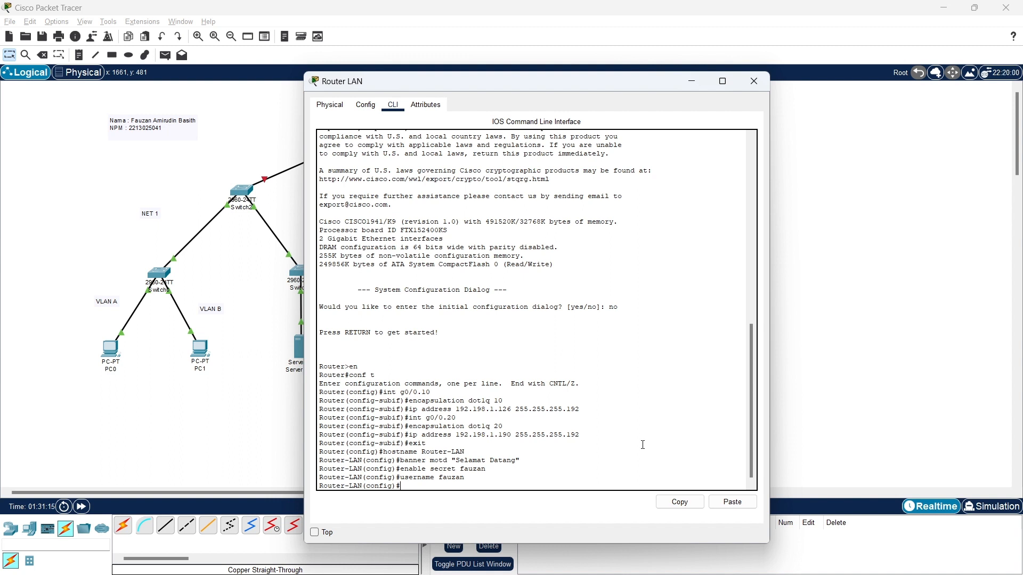
pyautogui.write('ip domain-name www.pti.unila.ac.id')
pyautogui.press('Return')
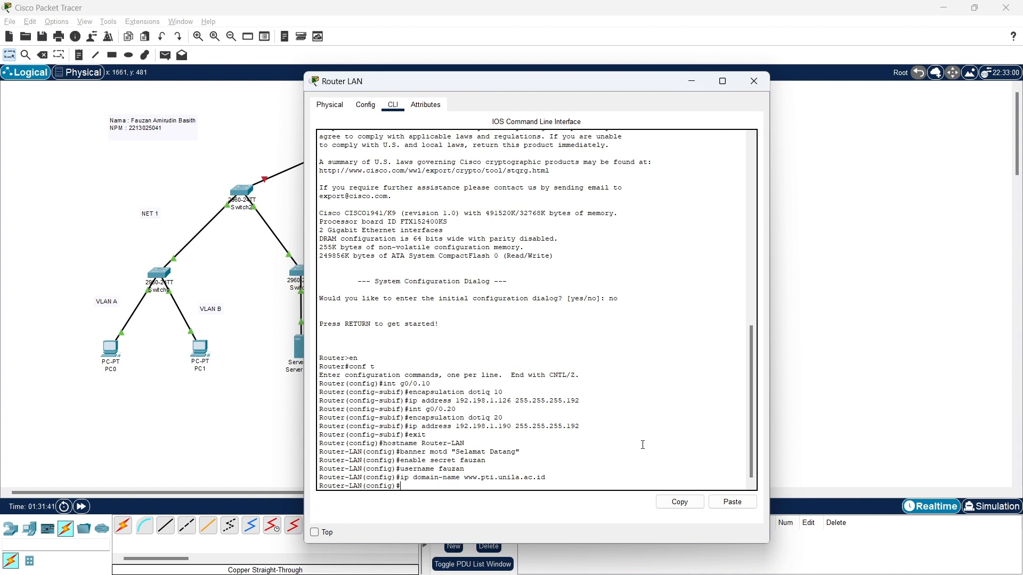
# Enter and leave VTY line 0 4 configuration, and generate the router's RSA keys with the default 512-bit modulus
pyautogui.write('line vty 0 4')
pyautogui.press('Return')
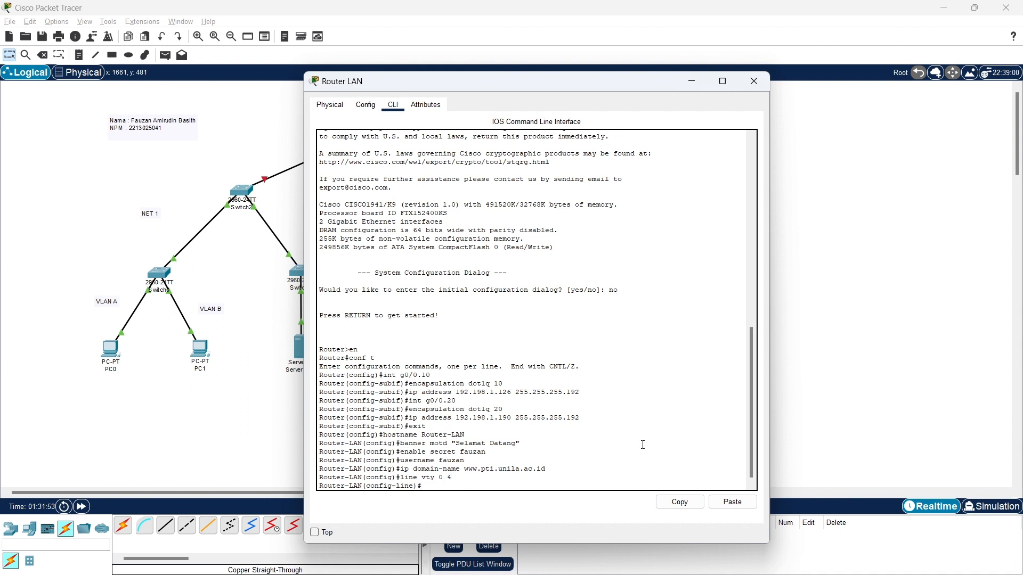
pyautogui.write('exit')
pyautogui.press('Return')
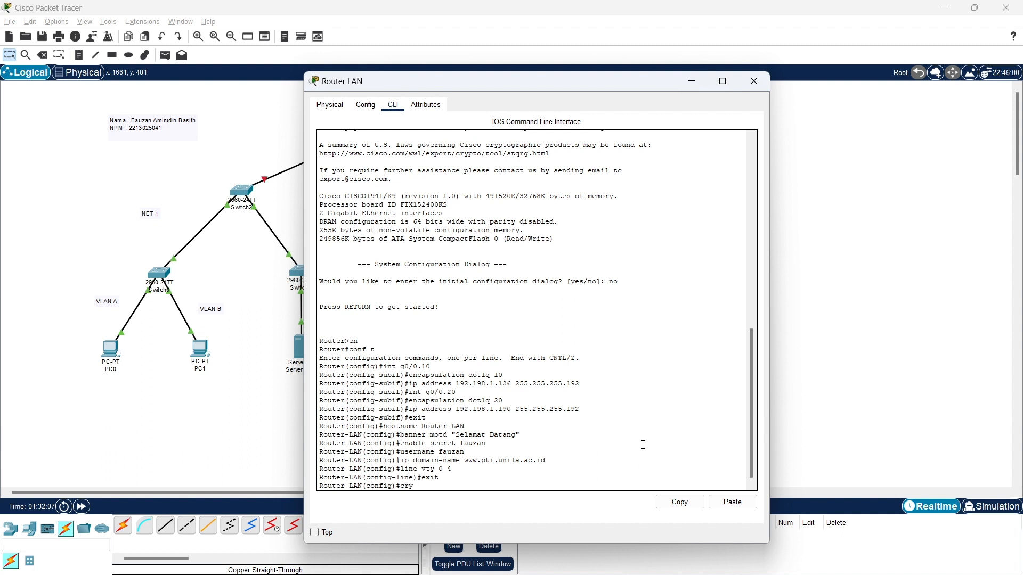
pyautogui.write('pto key generate rsa')
pyautogui.press('Return')
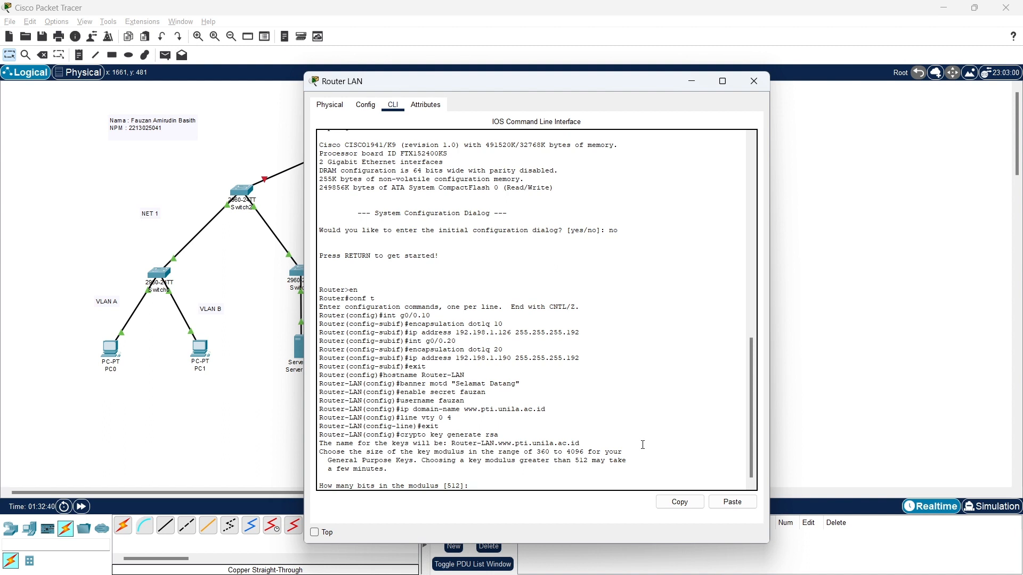
pyautogui.press('Return')
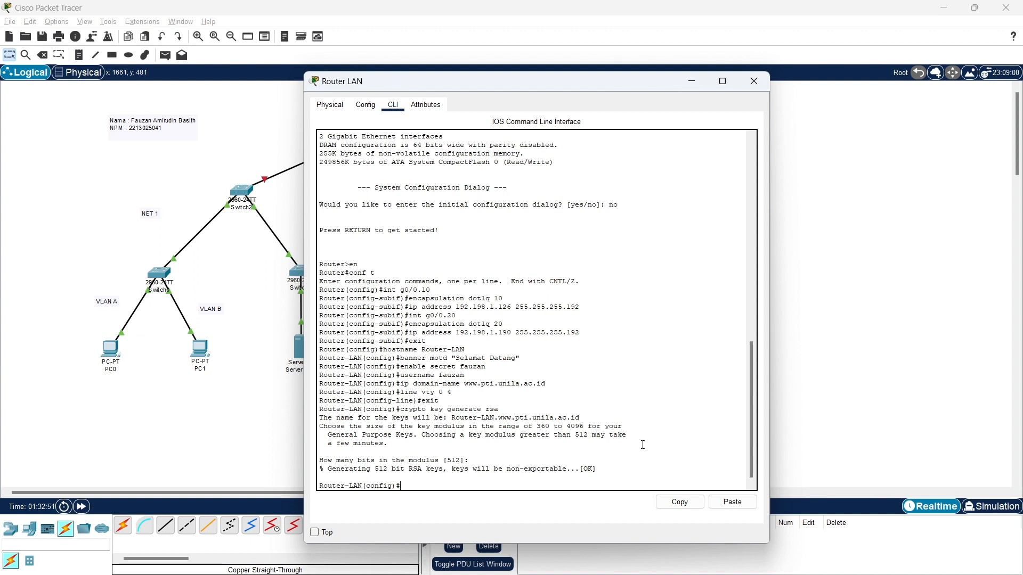
# Configure VTY lines 0 to 4 to accept only SSH as input transport
pyautogui.write('line vty')
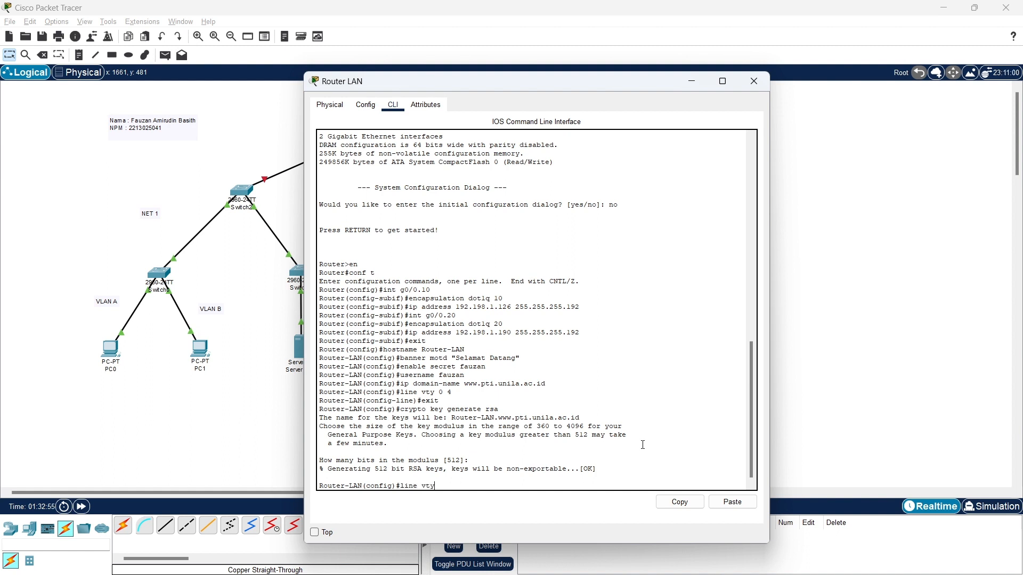
pyautogui.write(' 0 4')
pyautogui.press('Return')
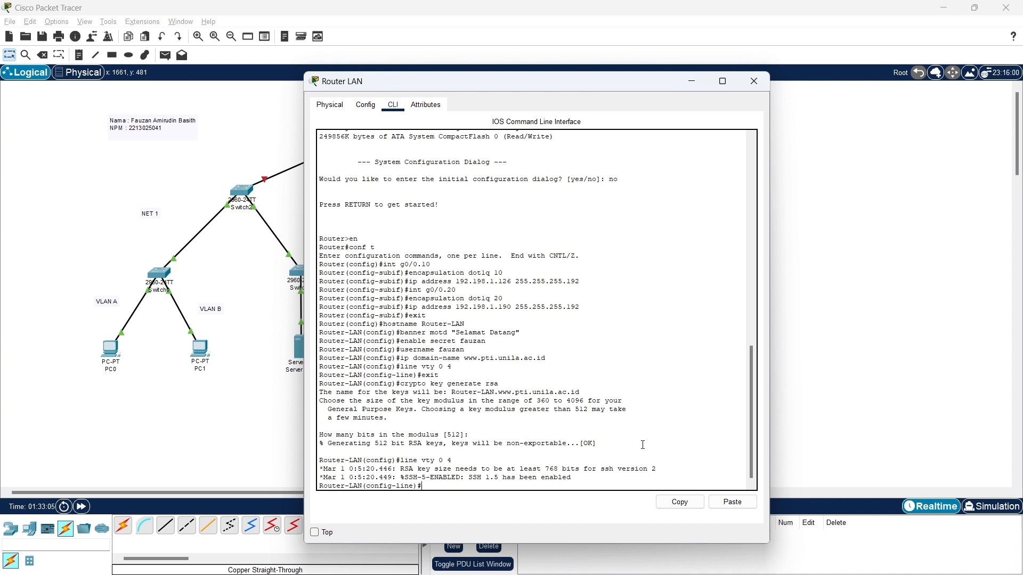
pyautogui.write('tranport input ssh')
pyautogui.press('Return')
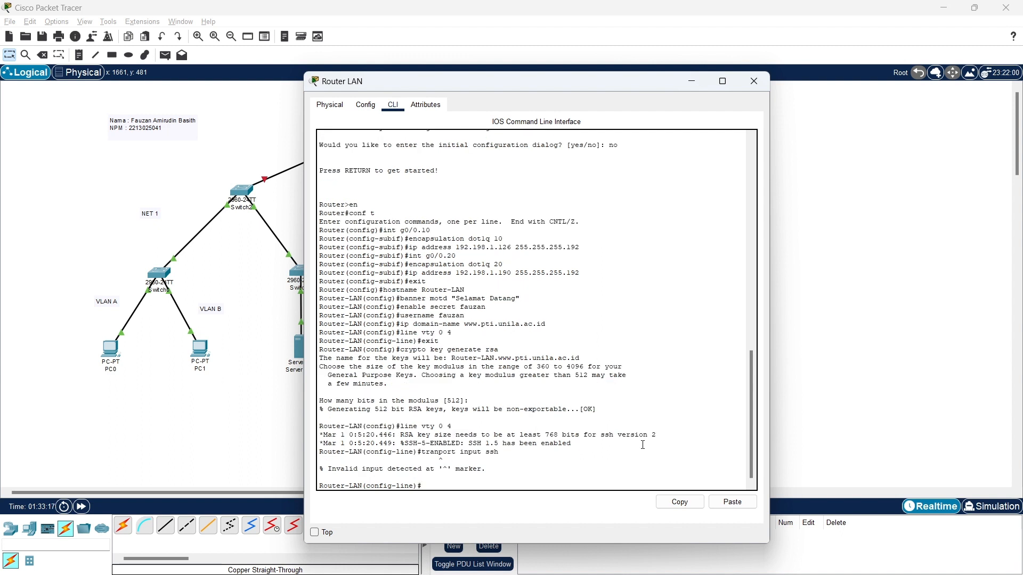
pyautogui.press('Up')
pyautogui.write('s')
pyautogui.press('Return')
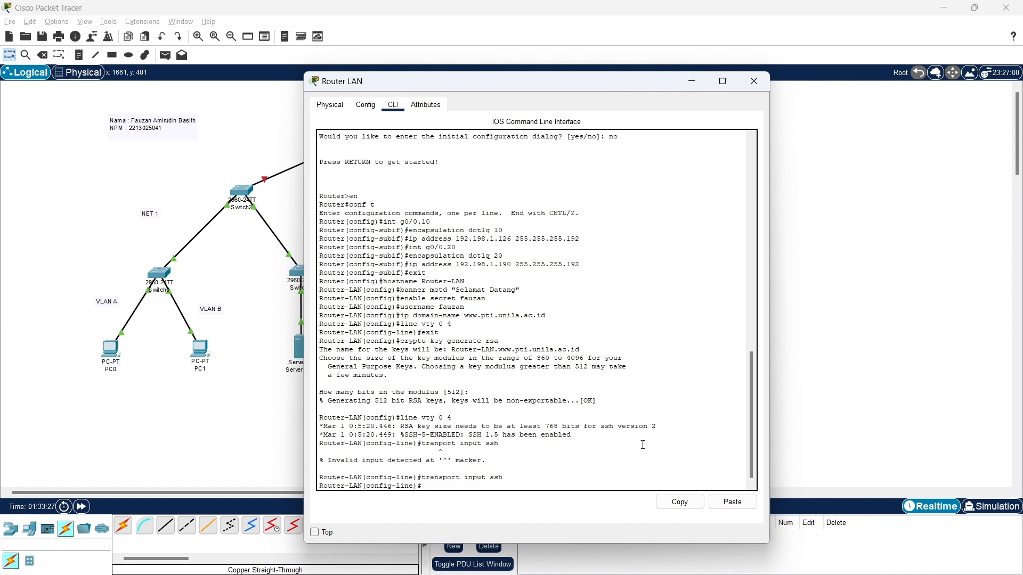
# Set the VTY line password, enable login on the lines and return to global configuration mode
pyautogui.write('password pti22')
pyautogui.press('Return')
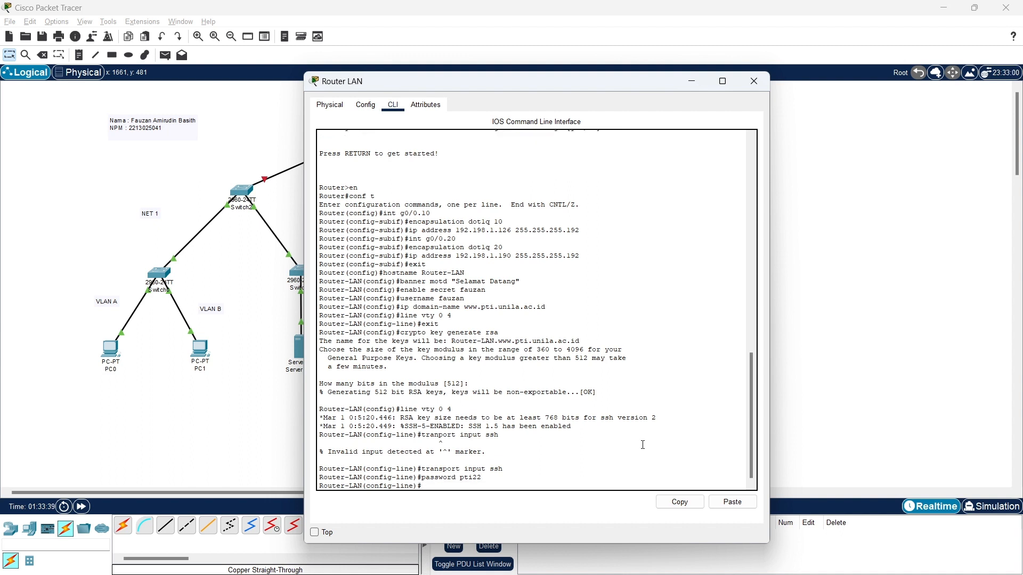
pyautogui.write('login')
pyautogui.press('Return')
pyautogui.write('exit')
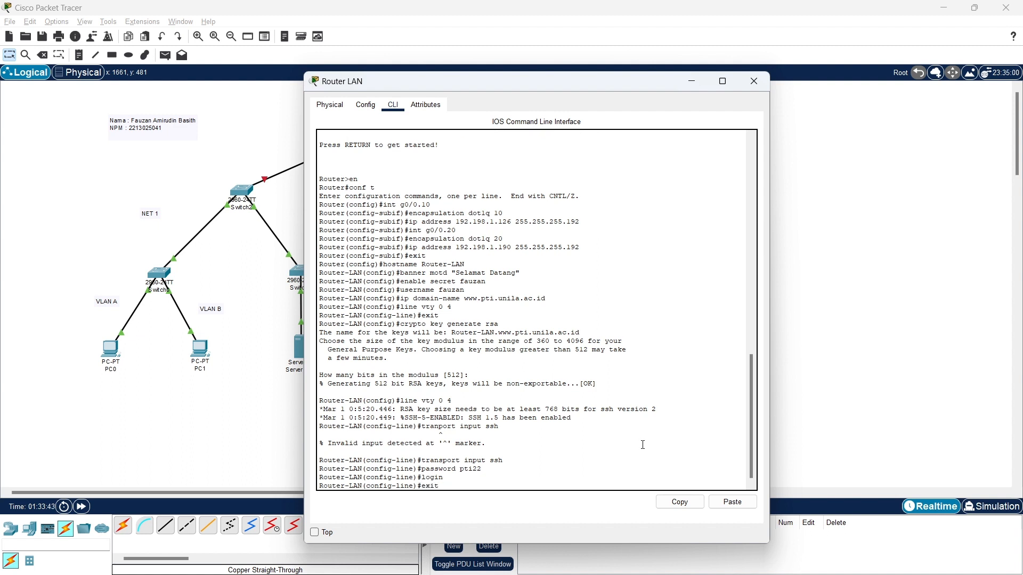
pyautogui.press('Return')
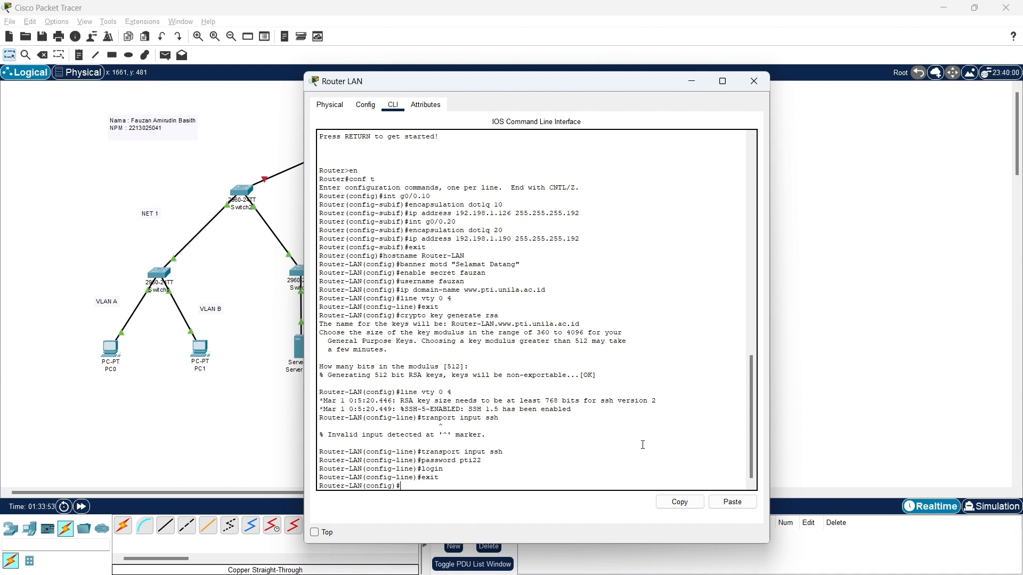
# Create DHCP pool VLAN-A for network 192.198.1.64 with mask 255.255.255.192 and default router 192.198.1.126
pyautogui.write('ip dhcp pool VLAN-A')
pyautogui.press('Return')
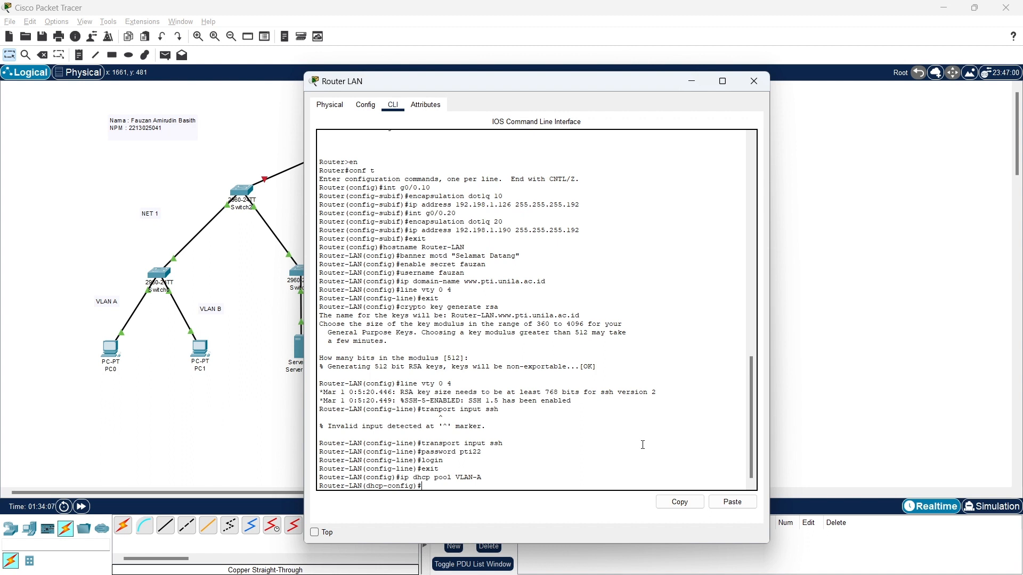
pyautogui.write('network 192.198.1.64 255.255')
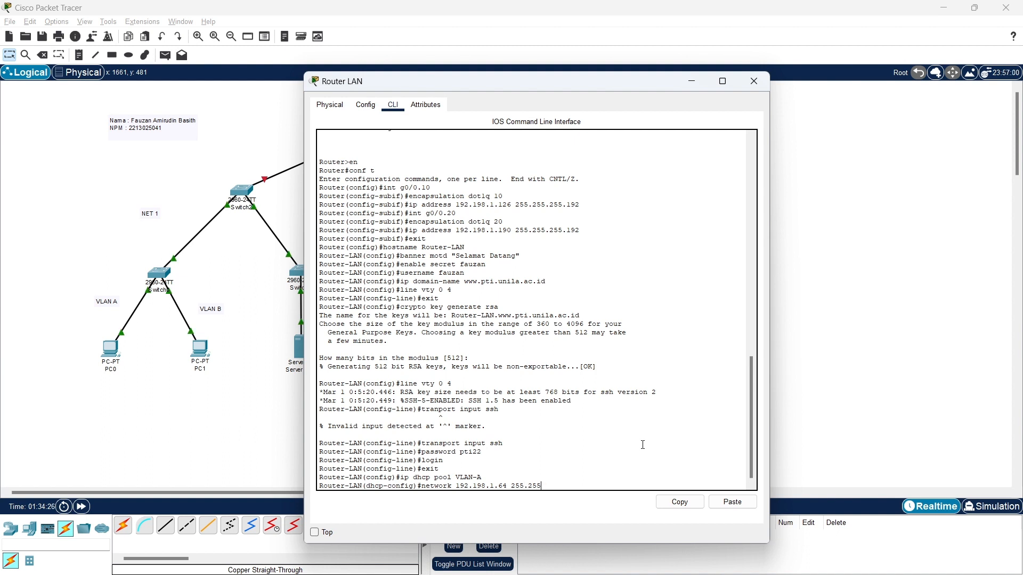
pyautogui.write('.255.192')
pyautogui.press('Return')
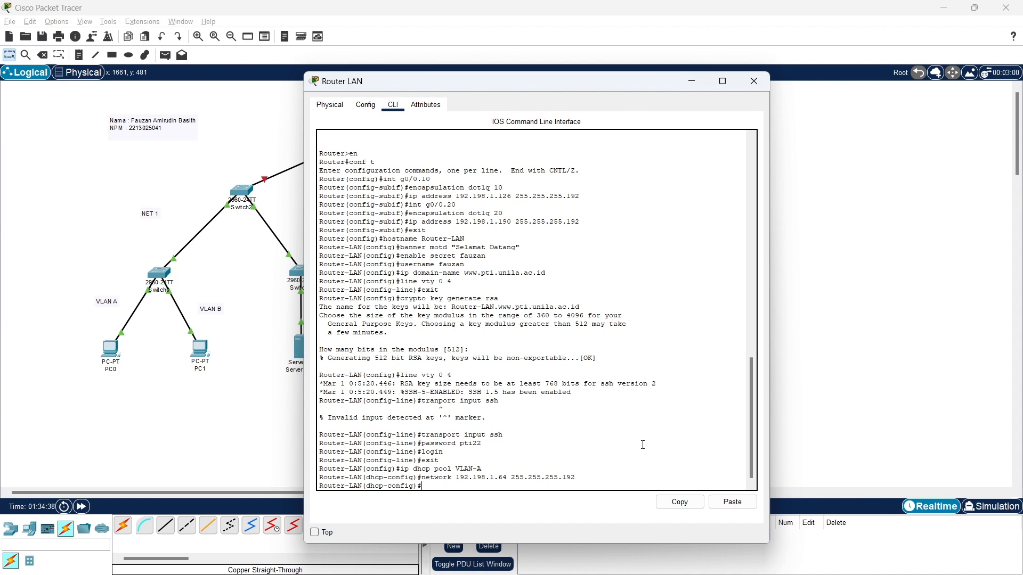
pyautogui.write('default-router 192.198')
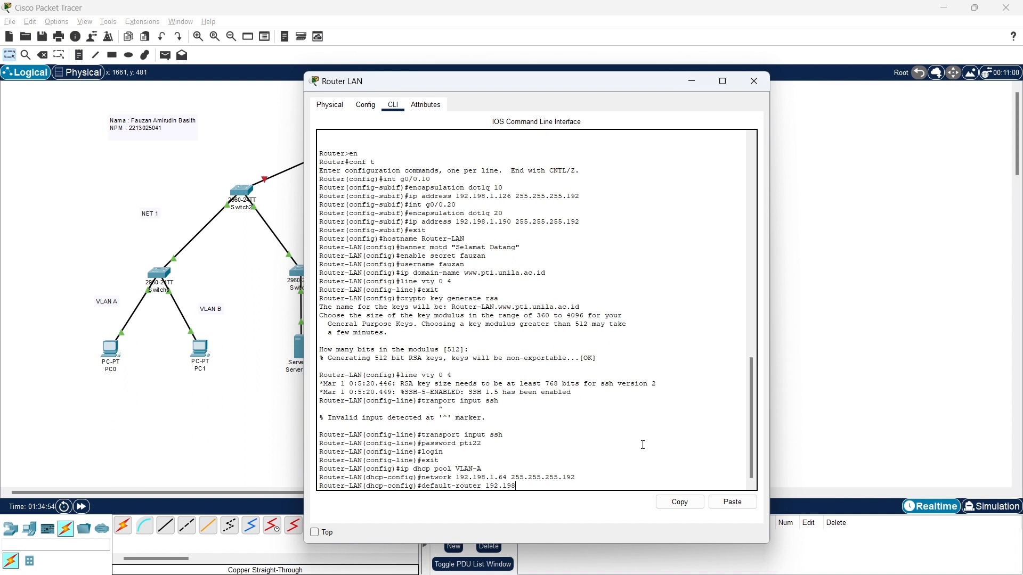
pyautogui.write('.1.126')
pyautogui.press('Return')
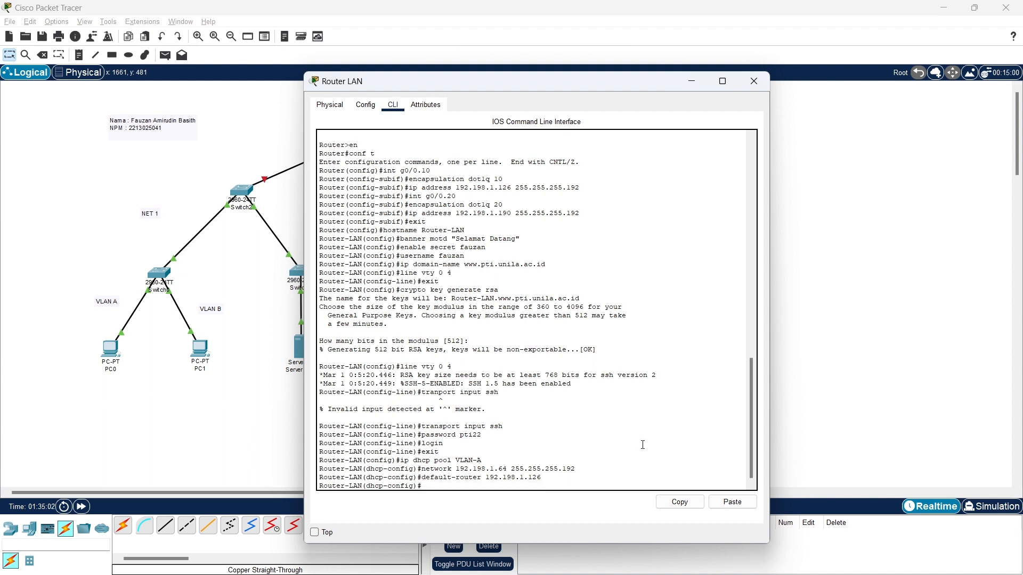
# Begin the VLAN-A pool's dns-server command without submitting it, and open the IP configuration of Server DNS
pyautogui.write('dns-server')
pyautogui.click(694, 83)
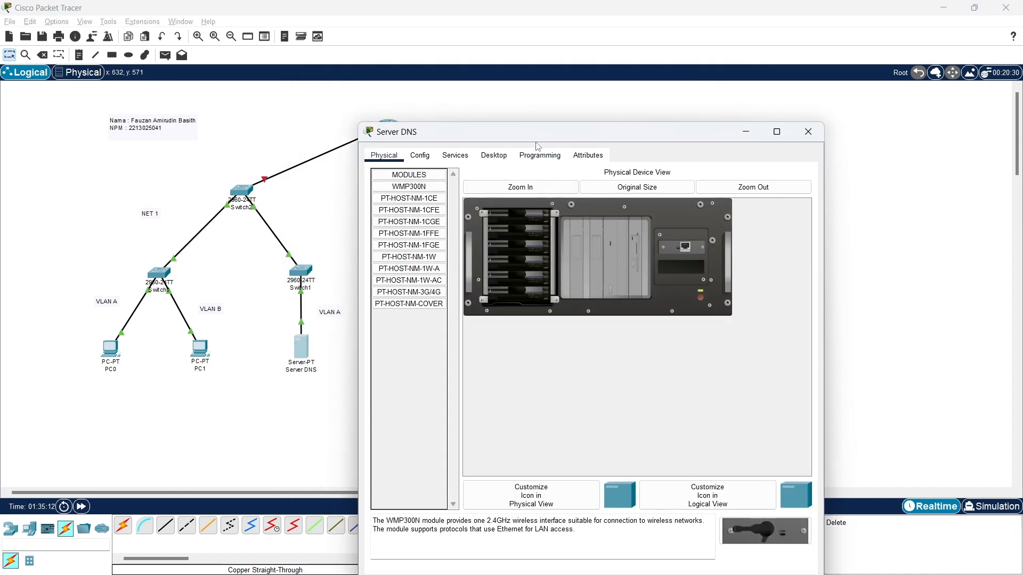
pyautogui.moveTo(541, 137); pyautogui.dragTo(512, 114)
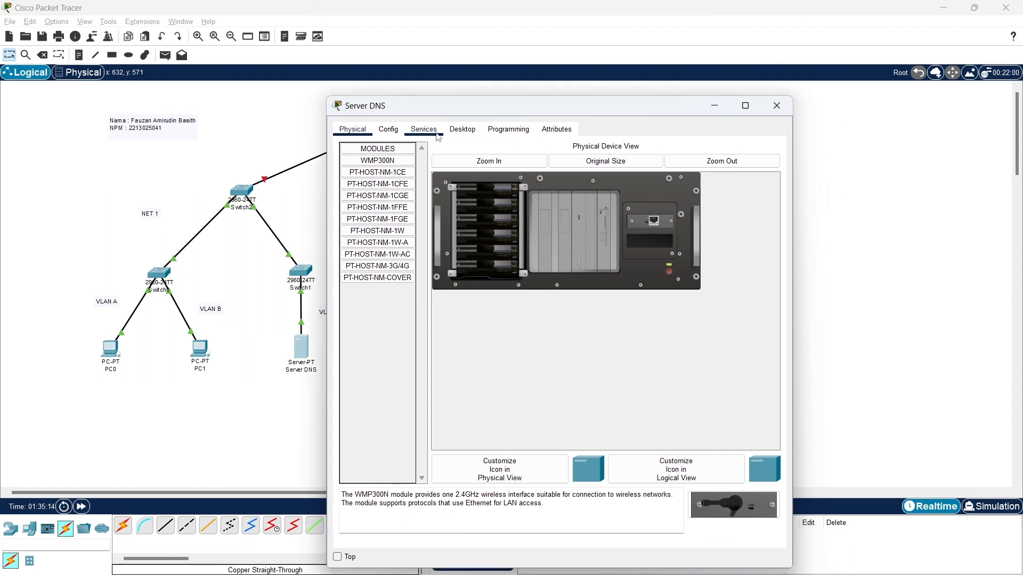
pyautogui.click(461, 132)
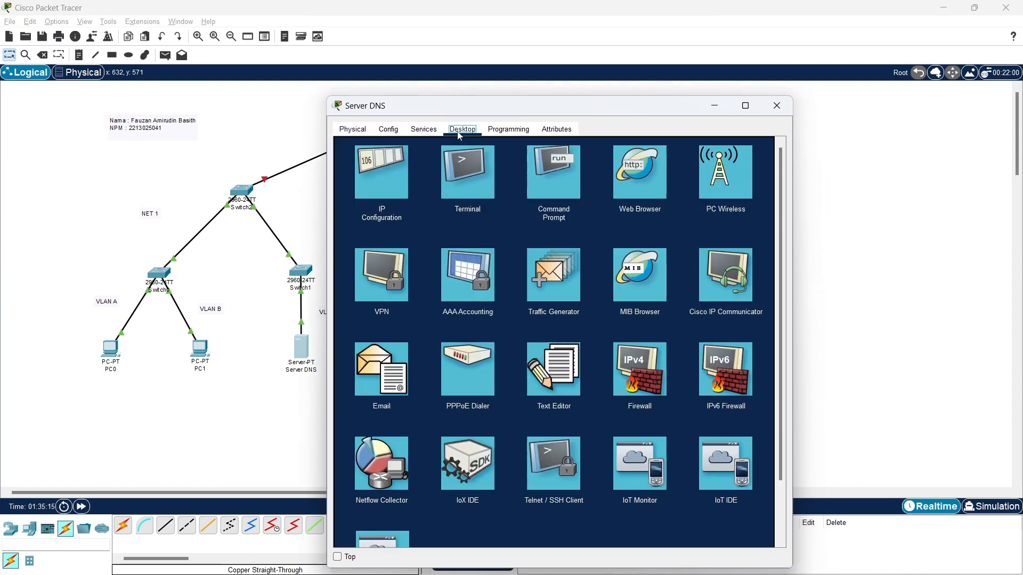
pyautogui.click(398, 177)
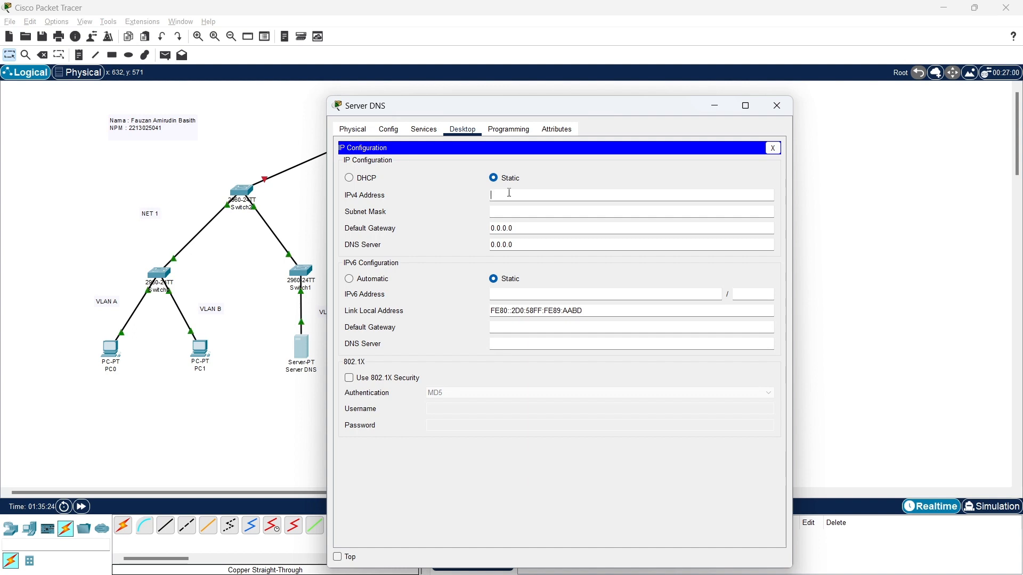
# Copy 192.198.1.125 from the ip Address notes in Notepad and set it as Server DNS's static IPv4 address
pyautogui.hotkey('alt', 'Tab')
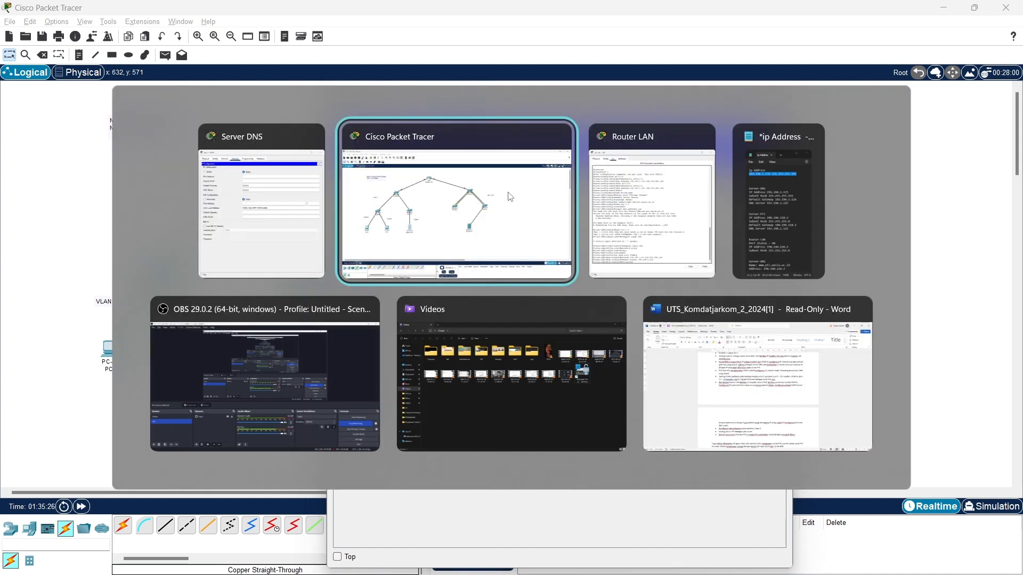
pyautogui.click(753, 125)
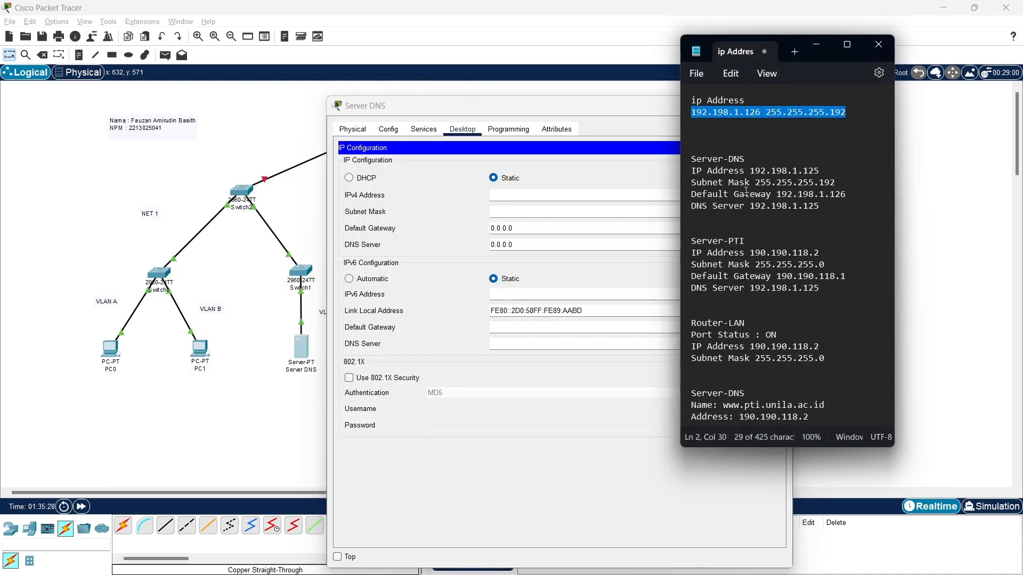
pyautogui.moveTo(750, 171); pyautogui.dragTo(821, 172)
pyautogui.hotkey('ctrl', 'c')
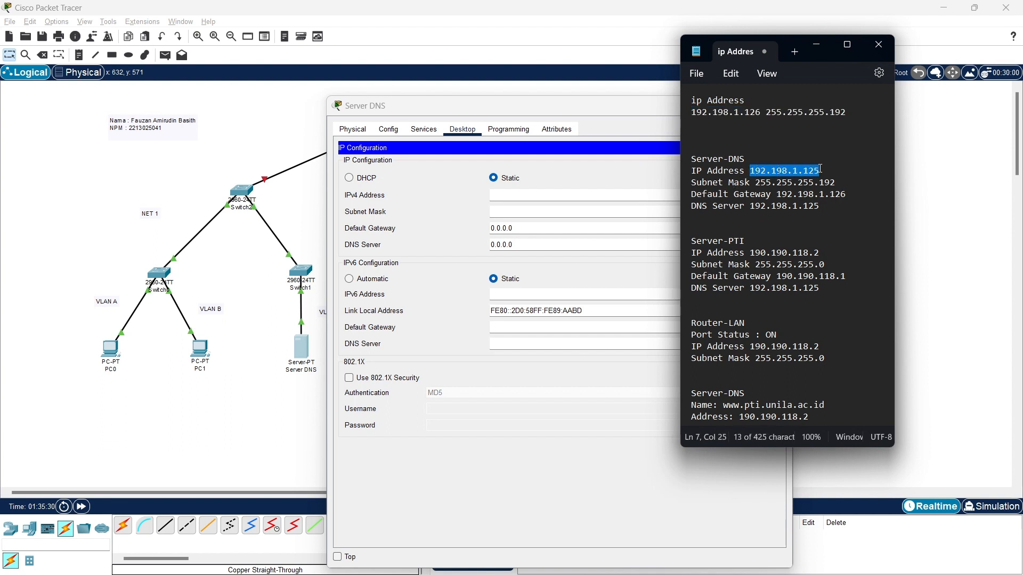
pyautogui.click(578, 193)
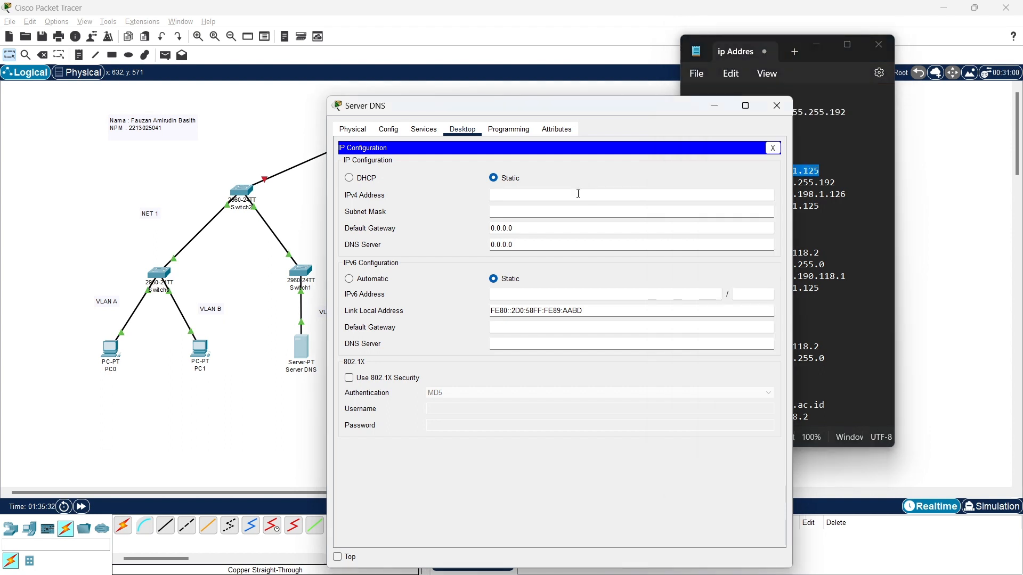
pyautogui.hotkey('ctrl', 'v')
pyautogui.moveTo(616, 110); pyautogui.dragTo(505, 89)
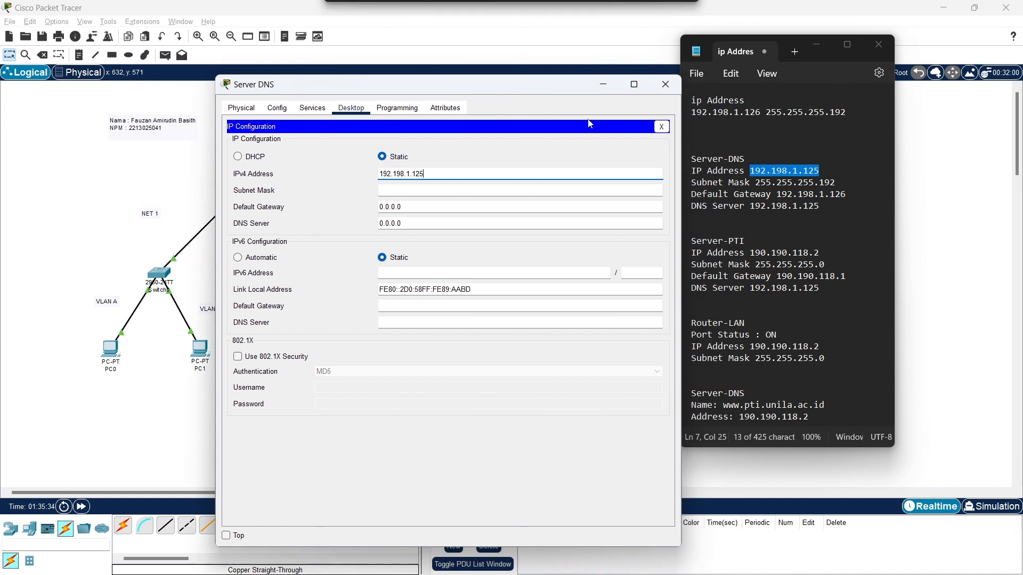
# Set Server DNS's subnet mask to 255.255.255.192, copied from the notes
pyautogui.moveTo(755, 182); pyautogui.dragTo(835, 182)
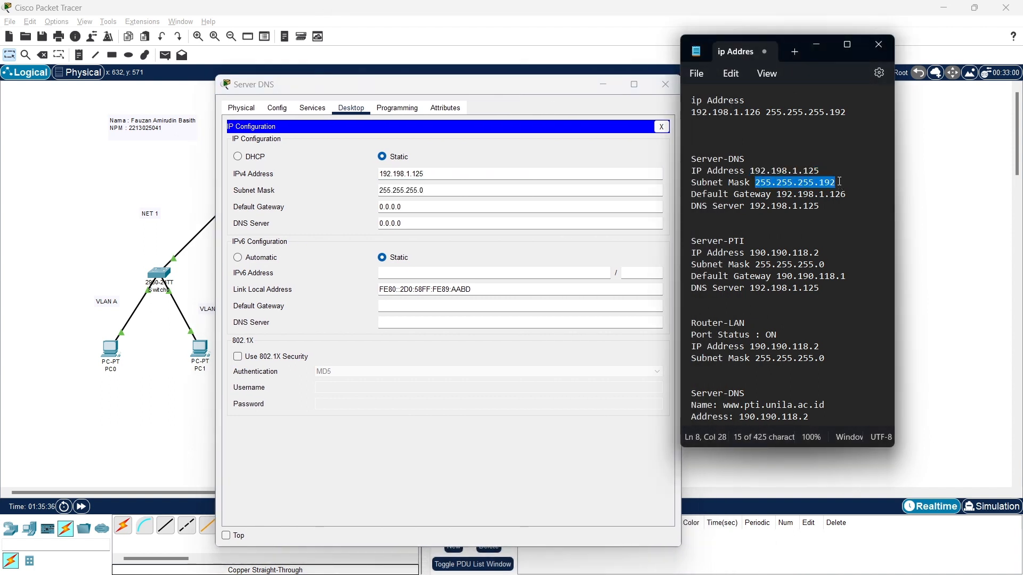
pyautogui.hotkey('ctrl', 'c')
pyautogui.click(520, 191)
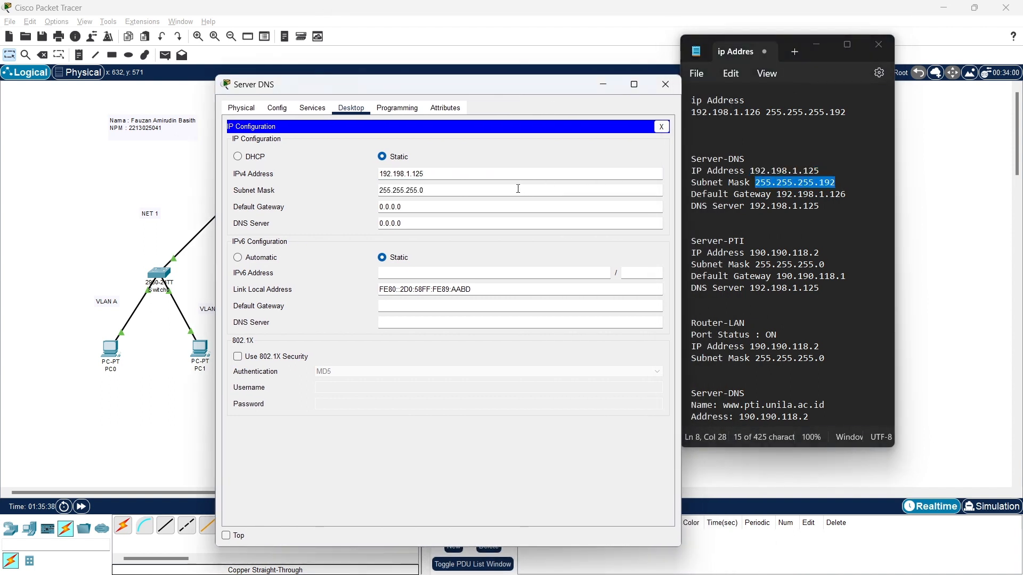
pyautogui.hotkey('ctrl', 'a')
pyautogui.hotkey('ctrl', 'v')
# Try to set Server DNS's IPv4 default gateway to 192.198.1.126 from the notes
pyautogui.moveTo(777, 194); pyautogui.dragTo(852, 195)
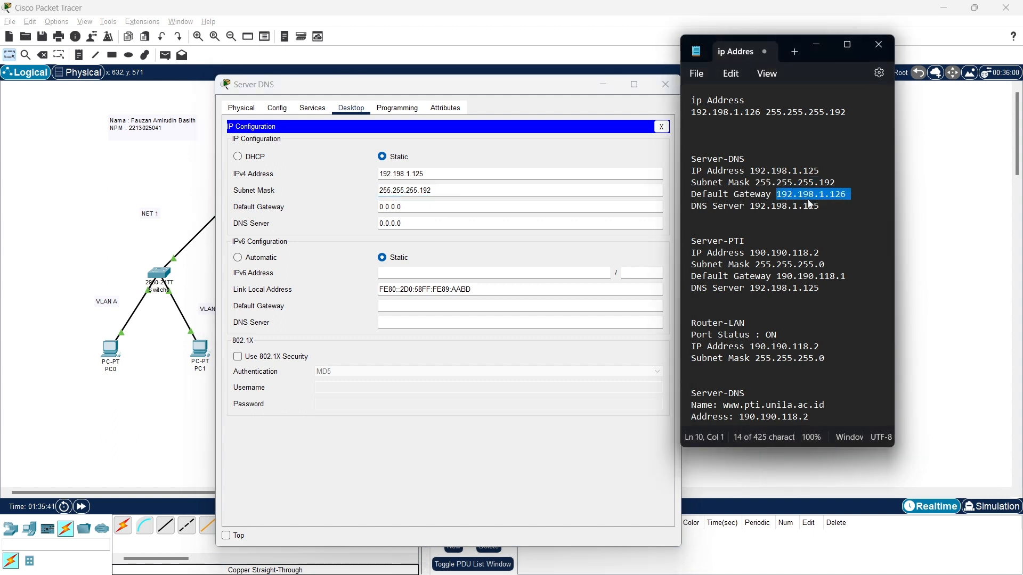
pyautogui.hotkey('ctrl', 'c')
pyautogui.click(451, 207)
pyautogui.hotkey('ctrl', 'a')
pyautogui.hotkey('ctrl', 'v')
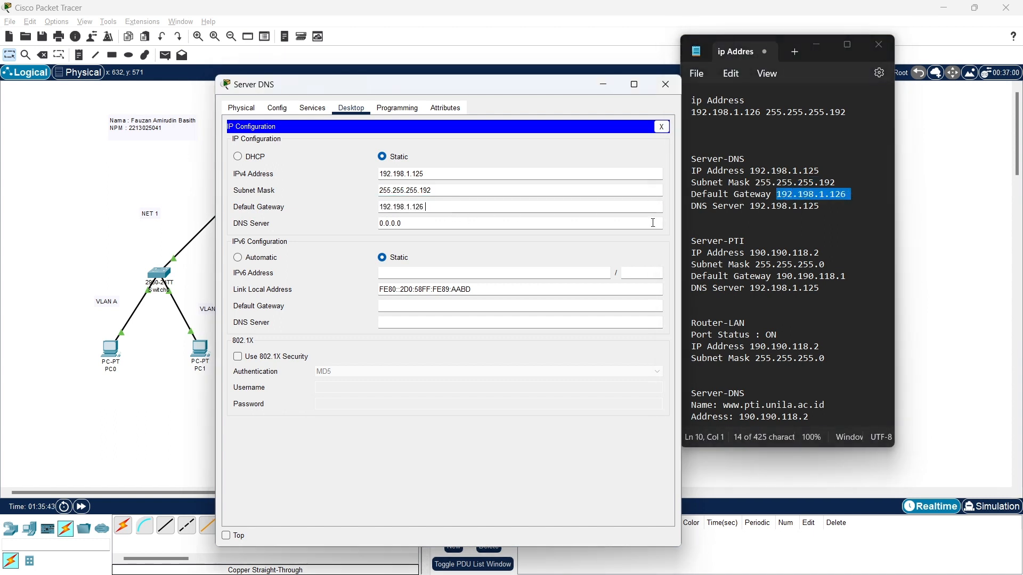
pyautogui.moveTo(749, 206); pyautogui.dragTo(850, 207)
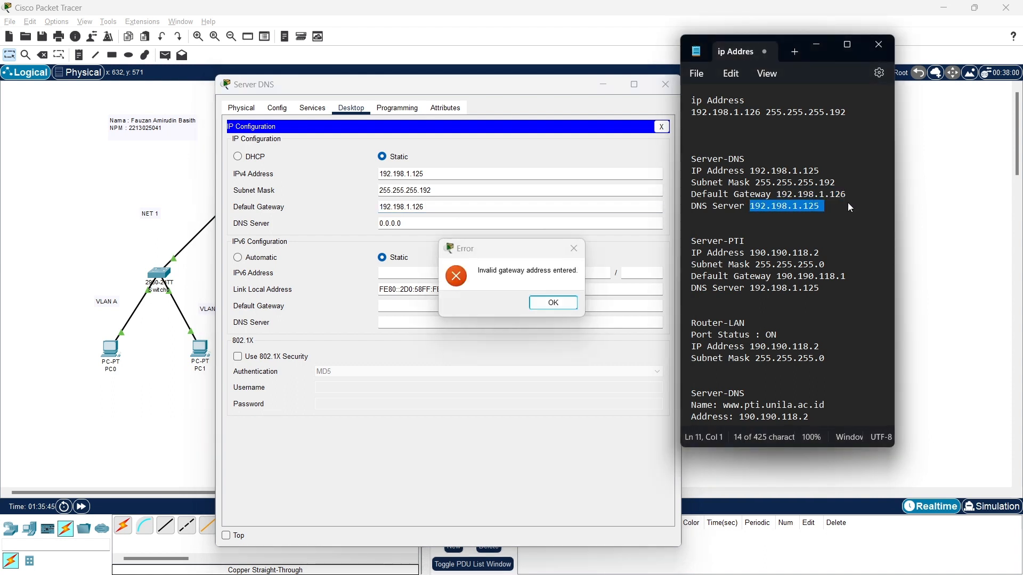
pyautogui.click(554, 304)
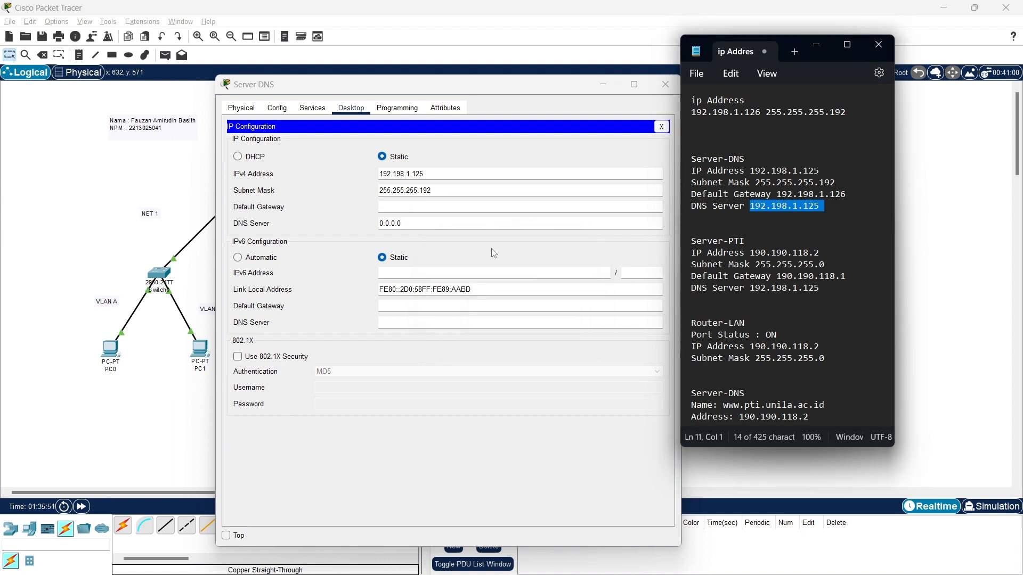
# Set the IPv4 DNS server of Server DNS to 192.198.1.125
pyautogui.click(462, 205)
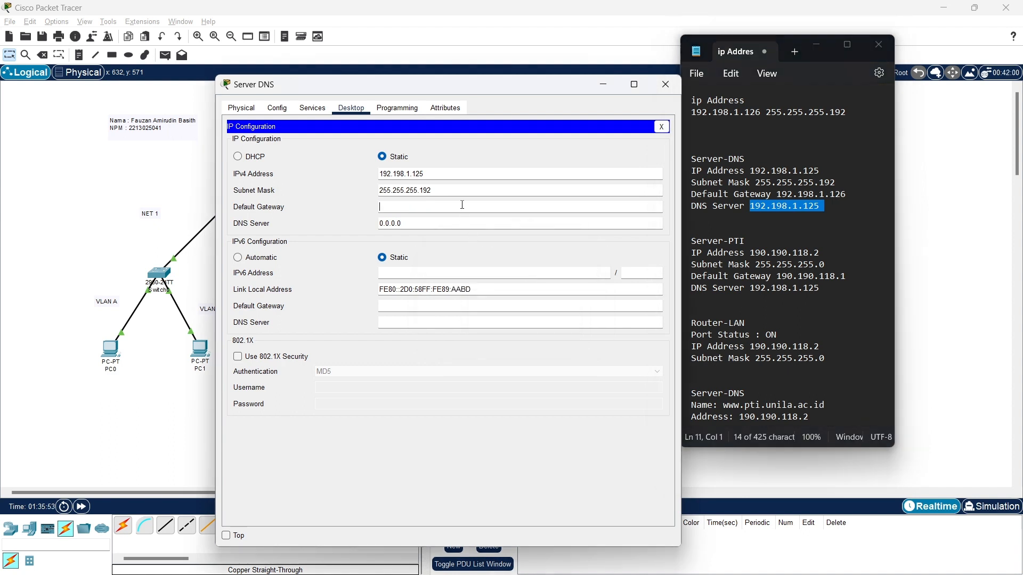
pyautogui.tripleClick(453, 228)
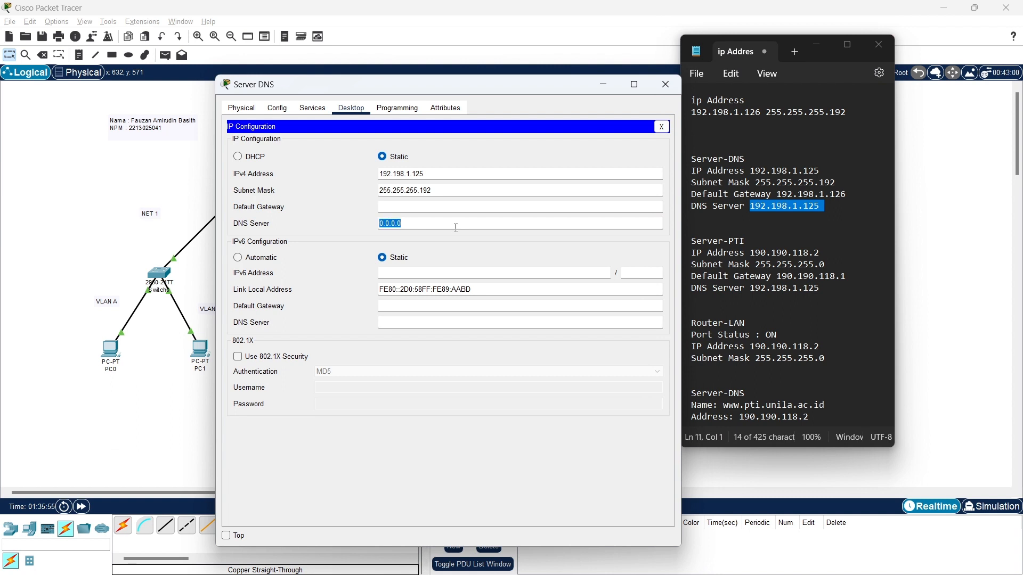
pyautogui.write('192.198.1.126')
pyautogui.press('BackSpace')
pyautogui.write('5')
# Copy only 192.198.1.126 from the notes and set it as Server DNS's IPv4 default gateway
pyautogui.click(452, 209)
pyautogui.moveTo(847, 195); pyautogui.dragTo(778, 197)
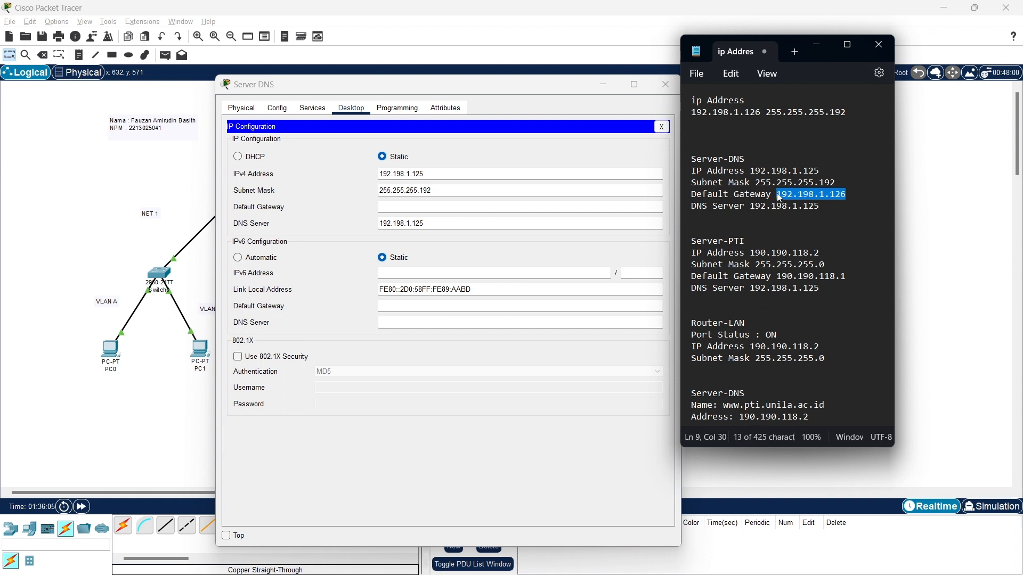
pyautogui.hotkey('ctrl', 'c')
pyautogui.click(510, 209)
pyautogui.hotkey('ctrl', 'v')
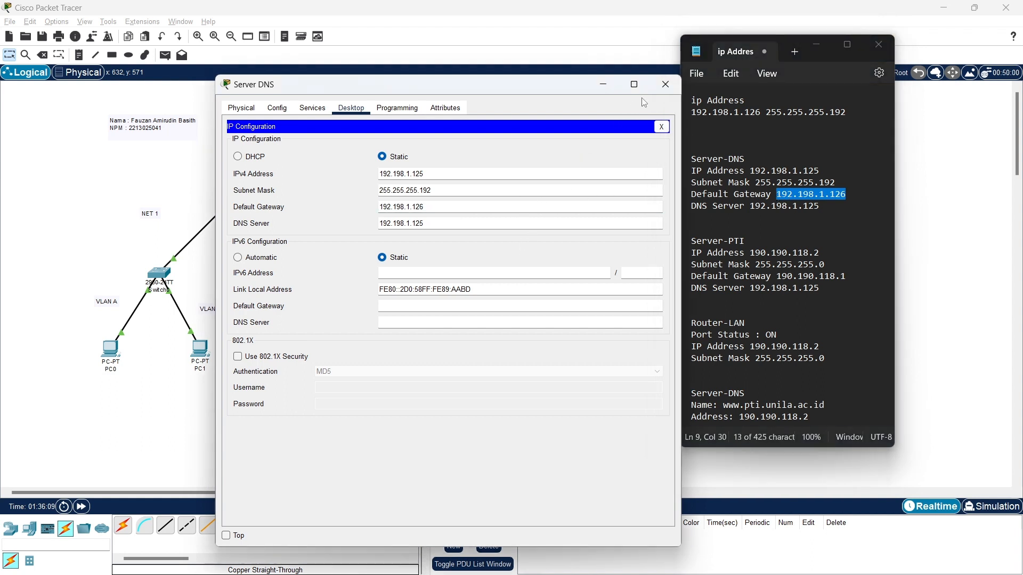
# Close Server DNS's settings, then reopen its IP Configuration for a check and close it again
pyautogui.click(664, 85)
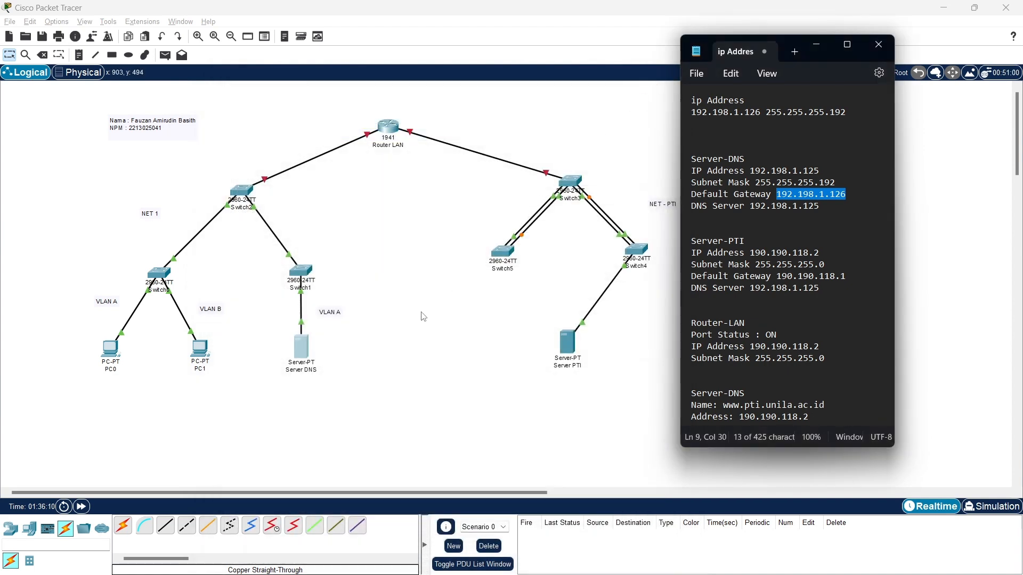
pyautogui.click(301, 346)
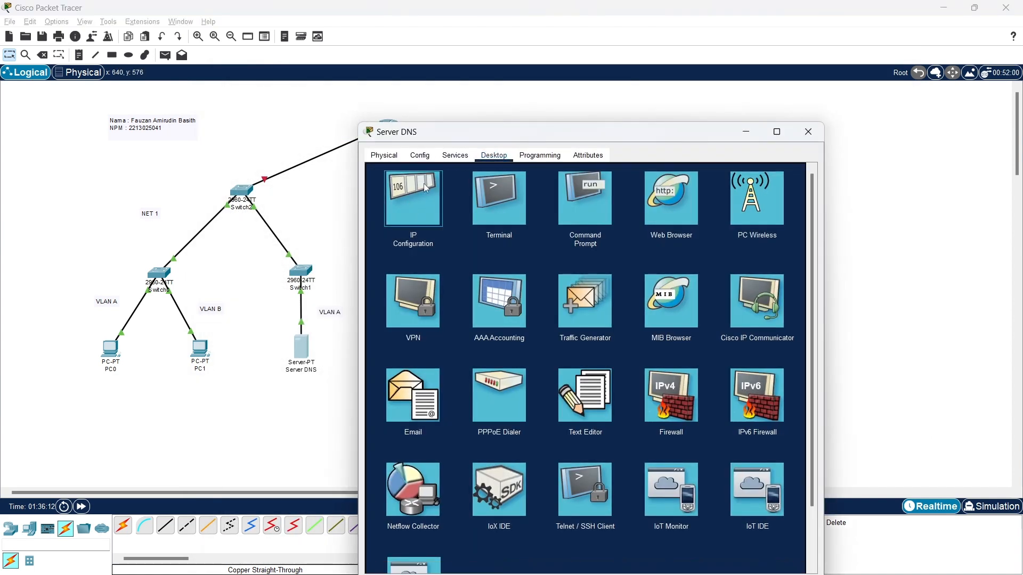
pyautogui.click(413, 195)
pyautogui.click(808, 132)
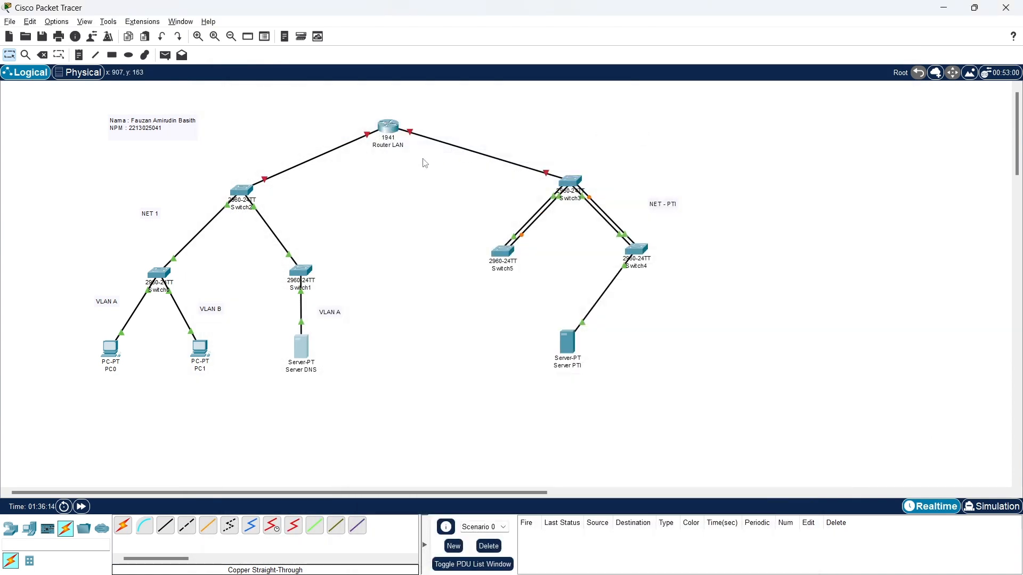
# On Router LAN, set the VLAN-A DHCP pool's DNS server to 192.198.1.125 and leave the pool configuration
pyautogui.click(391, 130)
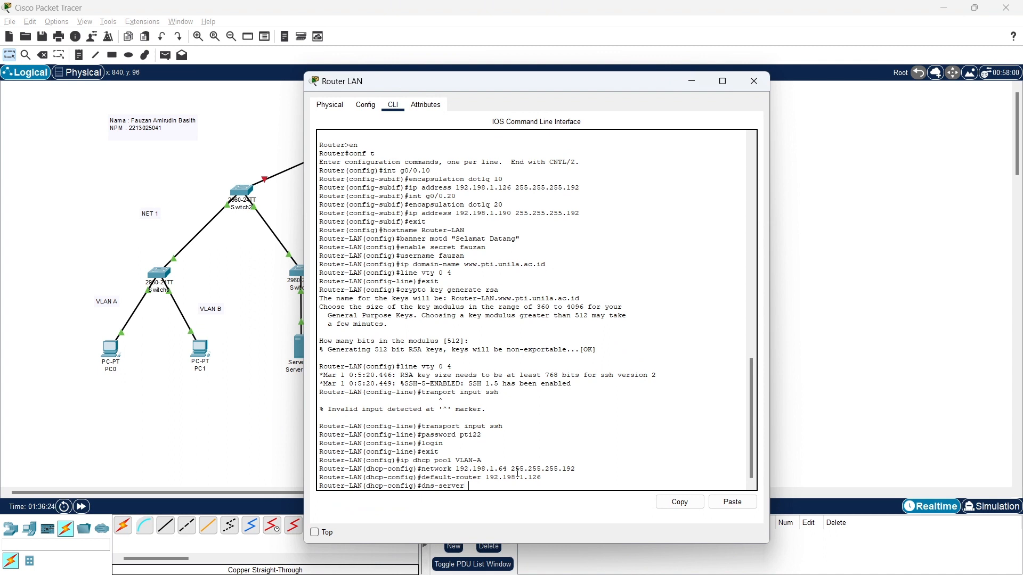
pyautogui.write('192.198.')
pyautogui.write('1.125')
pyautogui.press('Return')
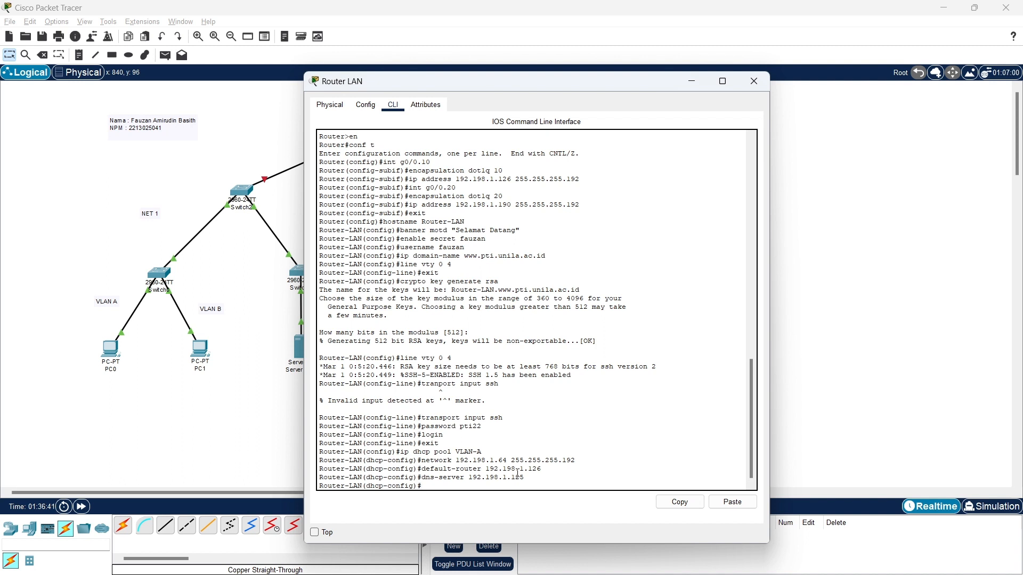
pyautogui.write('exit')
pyautogui.press('Return')
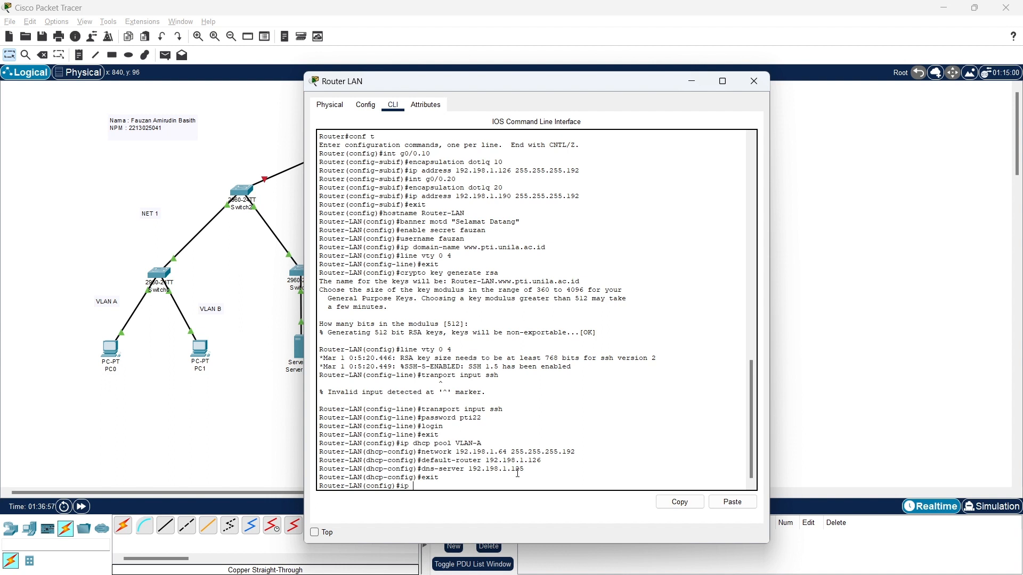
# Create DHCP pool VLAN-B on Router LAN with network 192.198.1.125 and mask 255.255.255.192
pyautogui.write('dhcp pool VLAN-B')
pyautogui.press('Return')
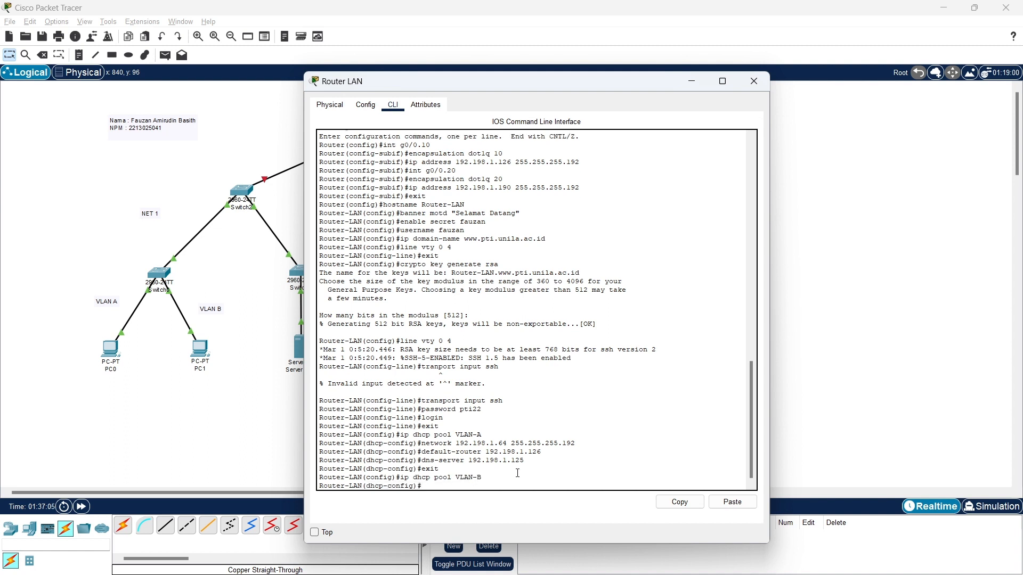
pyautogui.write('network')
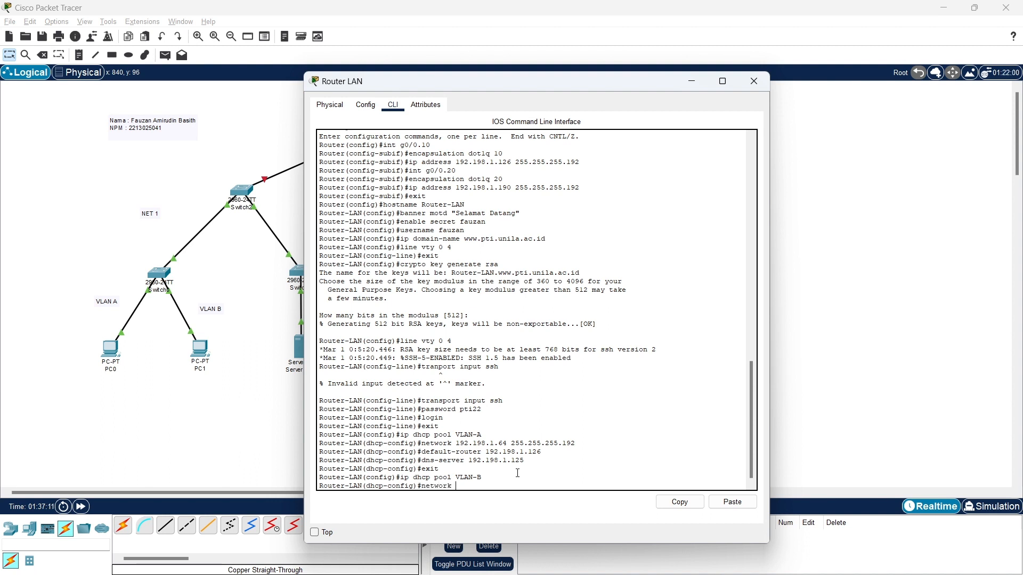
pyautogui.write(' 192.198')
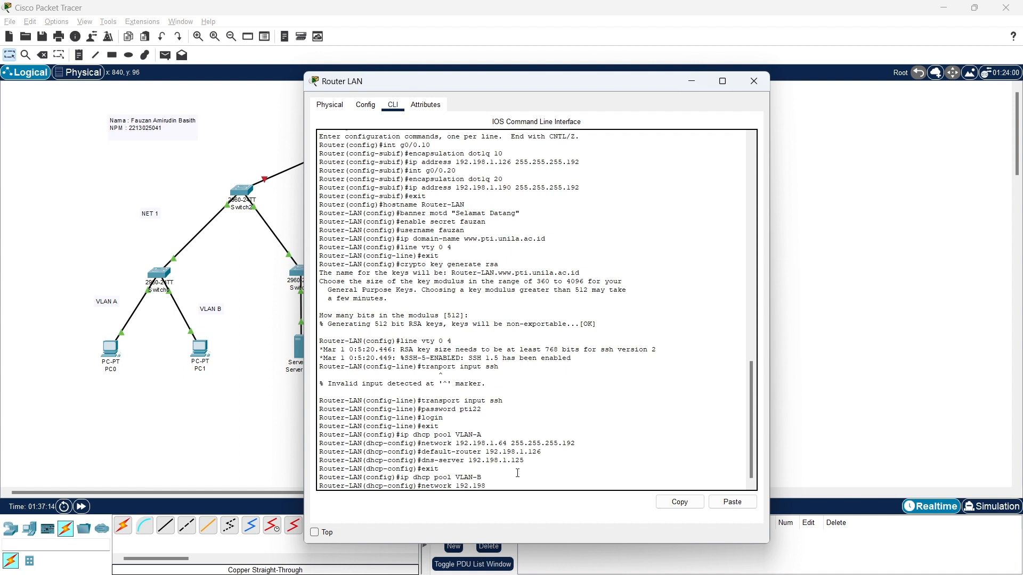
pyautogui.write('.1.125 255.255.255.192')
pyautogui.press('Return')
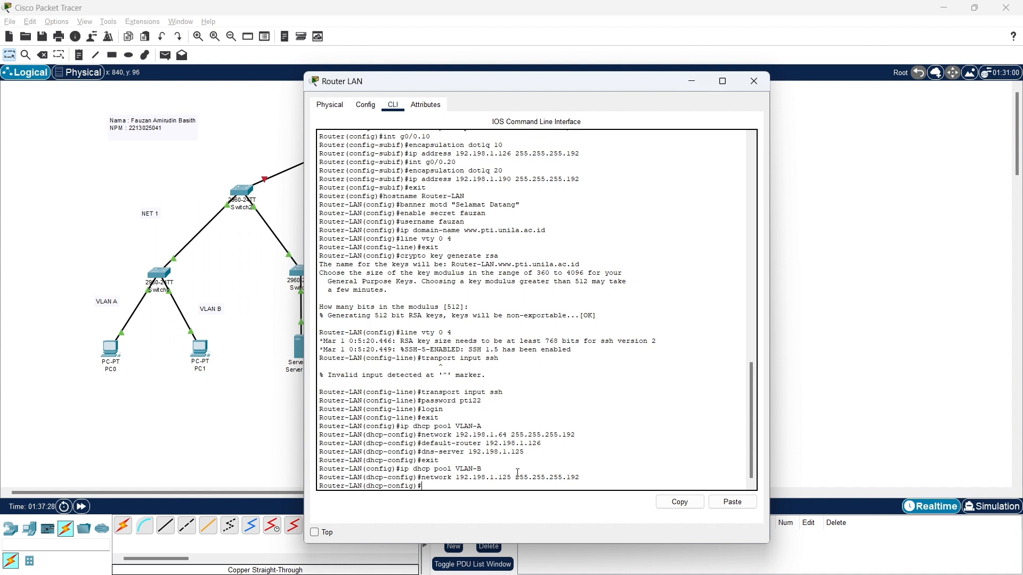
# Set the default router of DHCP pool VLAN-B to 192.198.1.190
pyautogui.write('deaf')
pyautogui.press('BackSpace')
pyautogui.press('BackSpace')
pyautogui.write('faul')
pyautogui.write('t-')
pyautogui.write('router')
pyautogui.write(' 192.')
pyautogui.write('198.1')
pyautogui.write('.125')
pyautogui.press('BackSpace')
pyautogui.press('BackSpace')
pyautogui.write('90')
pyautogui.press('Return')
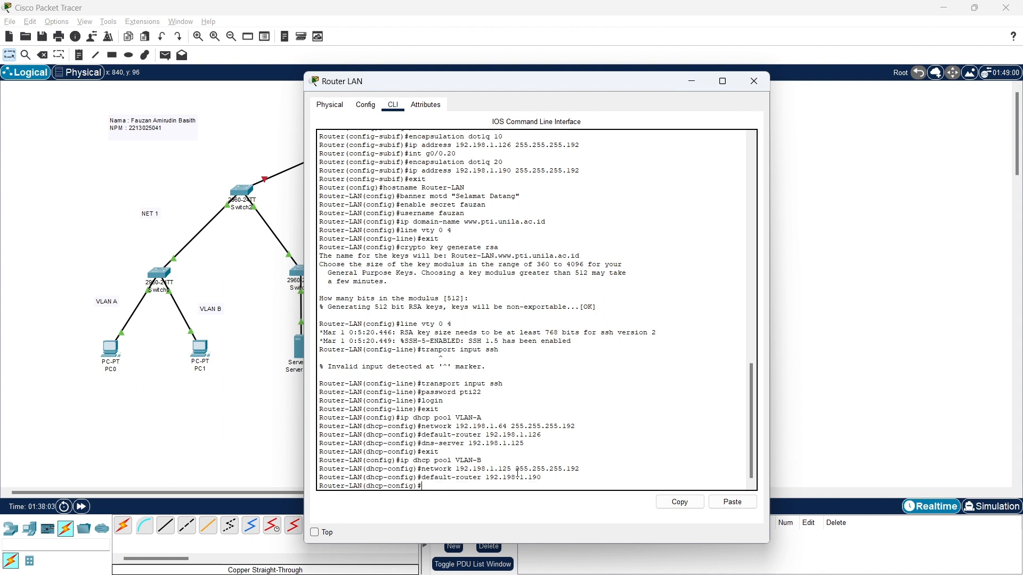
# Set the DNS server of DHCP pool VLAN-B to 192.198.1.125
pyautogui.write('den')
pyautogui.press('BackSpace')
pyautogui.press('BackSpace')
pyautogui.press('BackSpace')
pyautogui.write('ns-server 192.198.1.125')
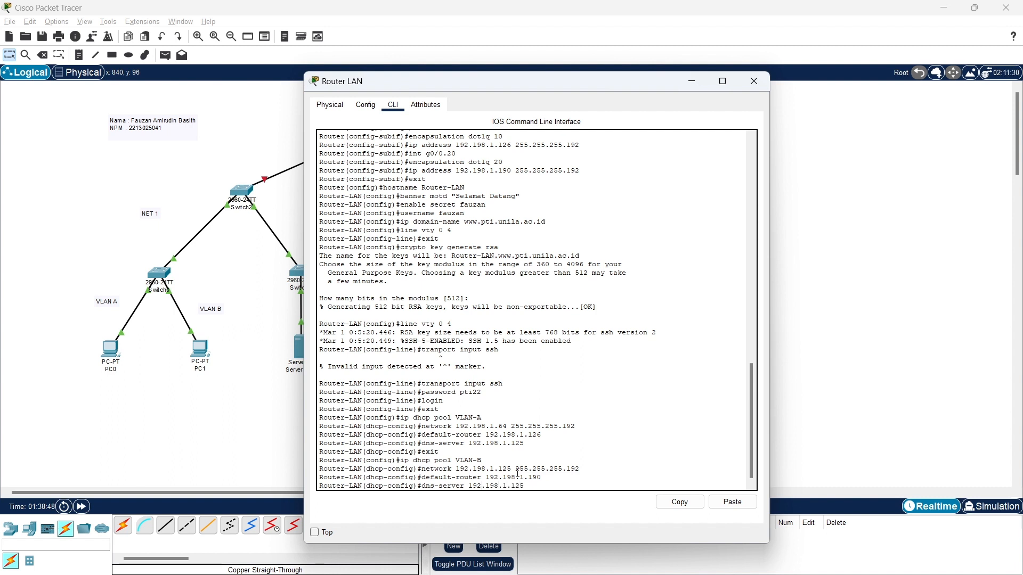
pyautogui.press('Return')
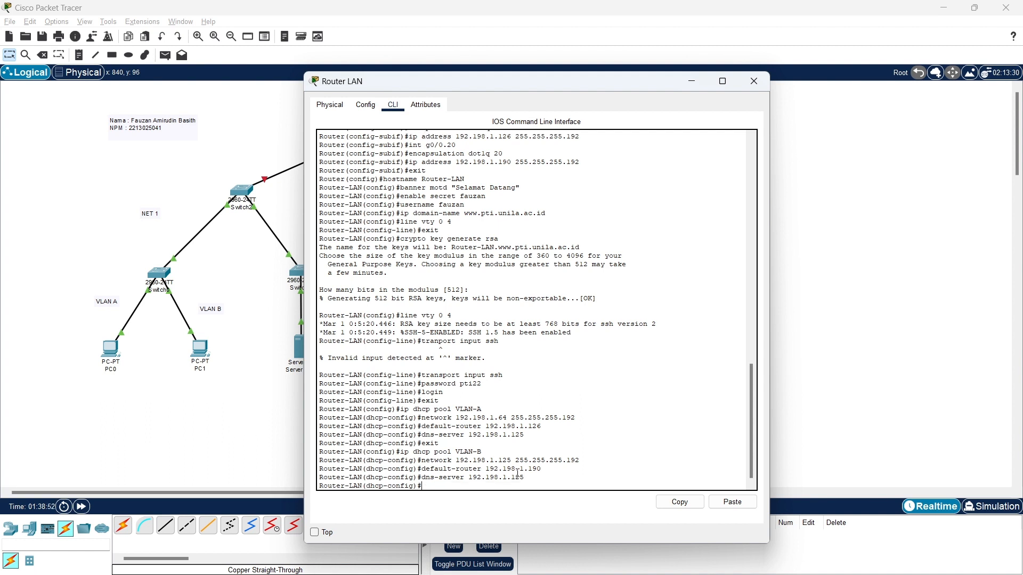
# Enable Router LAN's interface g0/0 with no shutdown and return to global configuration mode
pyautogui.write('int g0/0')
pyautogui.press('Return')
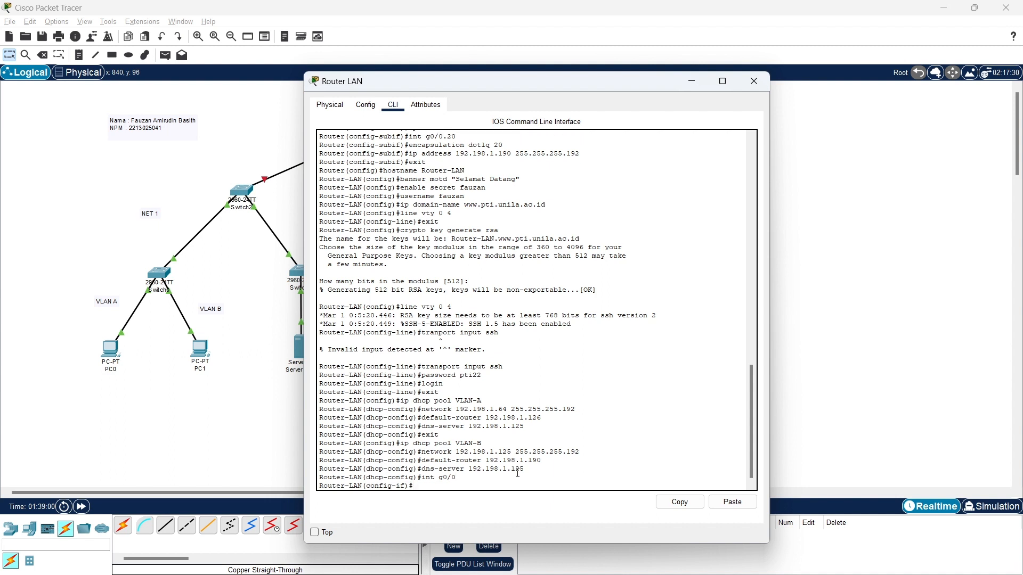
pyautogui.write('no sh')
pyautogui.press('Return')
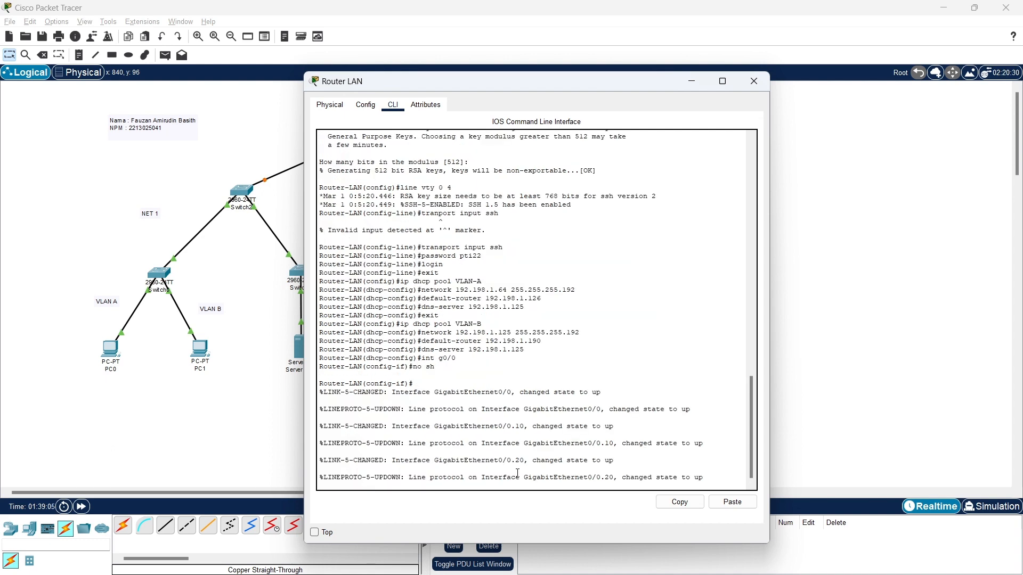
pyautogui.press('Return')
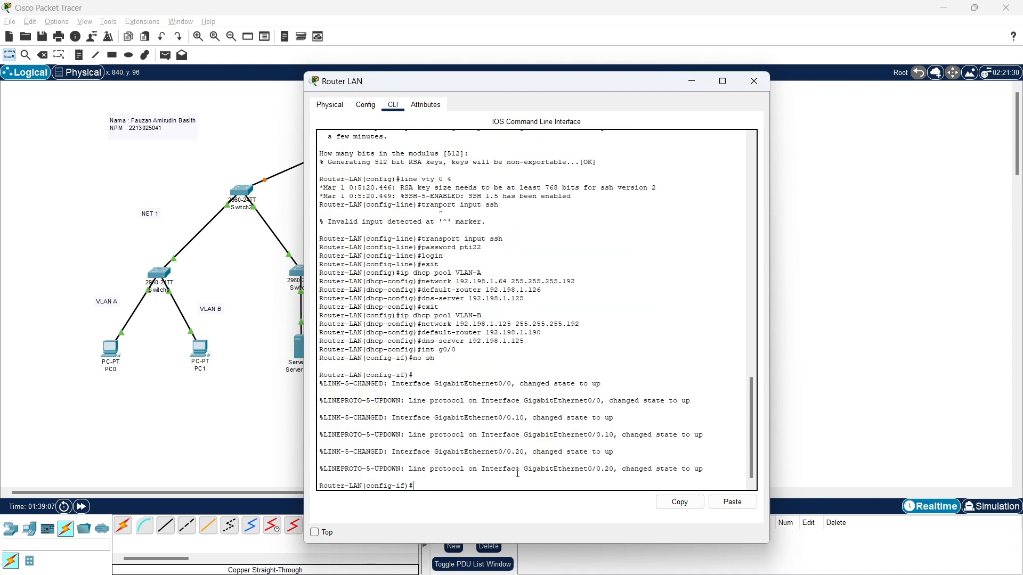
pyautogui.write('exit')
pyautogui.press('Return')
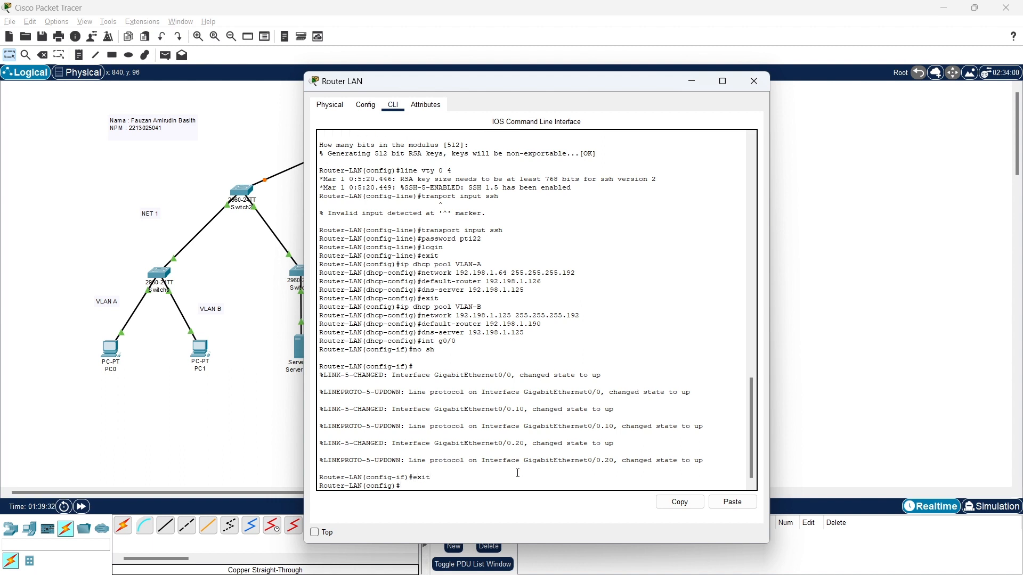
# Enter a DHCP excluded-address range of 192.198.1.125 to 192.190.1.126 on Router LAN
pyautogui.write('ip dhcp excluded-address 192.198.1.125')
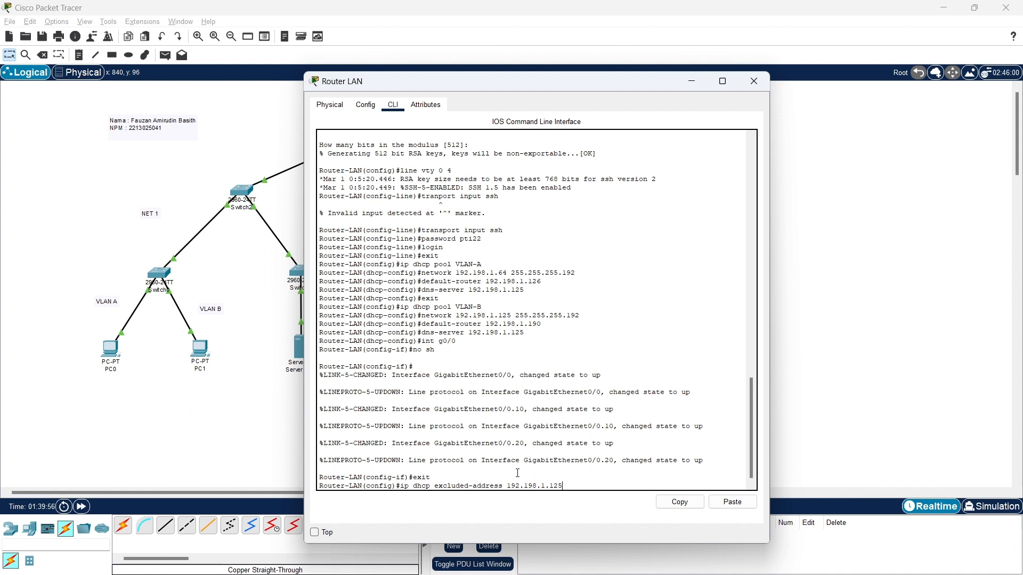
pyautogui.write('192')
pyautogui.write('90.1.126')
pyautogui.press('Return')
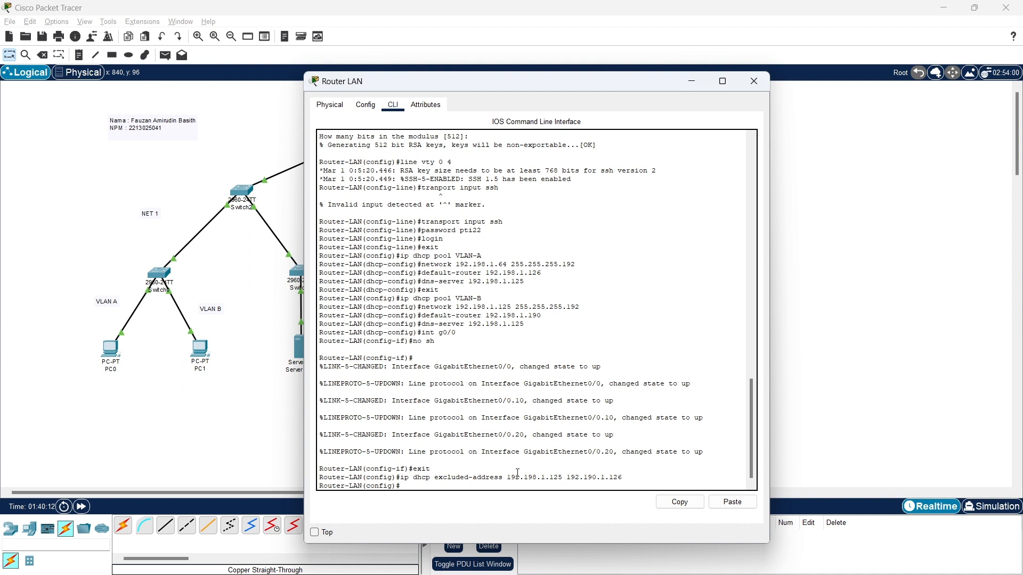
# Exclude 192.198.1.190 from DHCP on Router LAN, then exit configuration mode and put the router window away
pyautogui.press('Up')
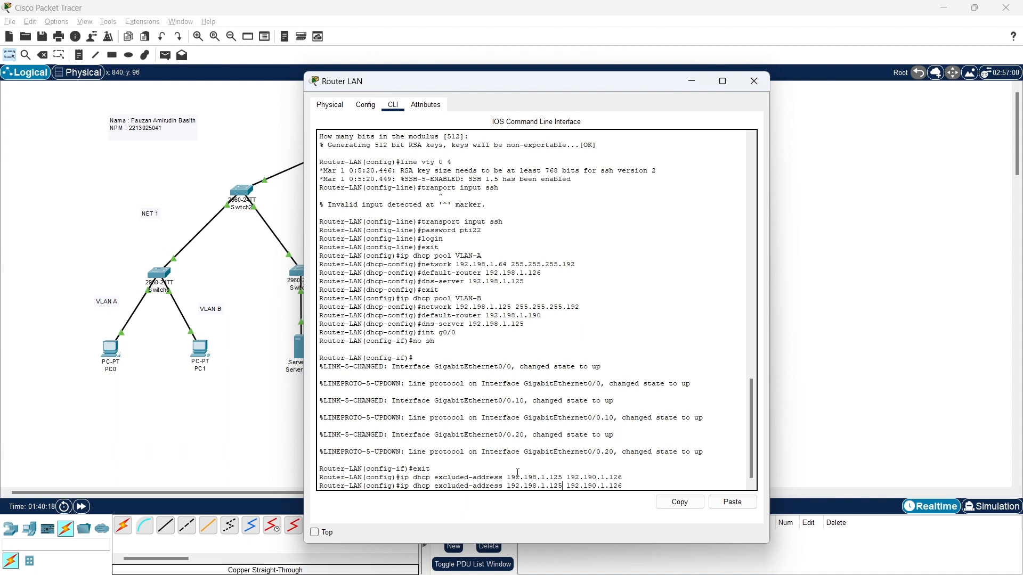
pyautogui.press('BackSpace')
pyautogui.press('BackSpace')
pyautogui.press('BackSpace')
pyautogui.press('BackSpace')
pyautogui.press('BackSpace')
pyautogui.press('BackSpace')
pyautogui.press('BackSpace')
pyautogui.press('BackSpace')
pyautogui.press('BackSpace')
pyautogui.press('BackSpace')
pyautogui.press('BackSpace')
pyautogui.press('BackSpace')
pyautogui.press('BackSpace')
pyautogui.press('BackSpace')
pyautogui.press('BackSpace')
pyautogui.write('8')
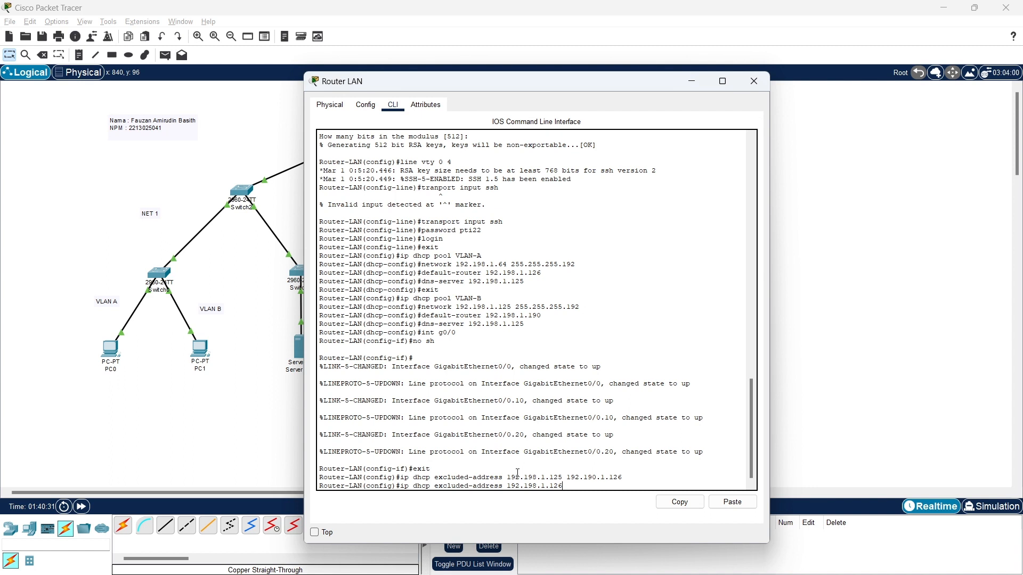
pyautogui.press('BackSpace')
pyautogui.press('BackSpace')
pyautogui.write('90')
pyautogui.press('Return')
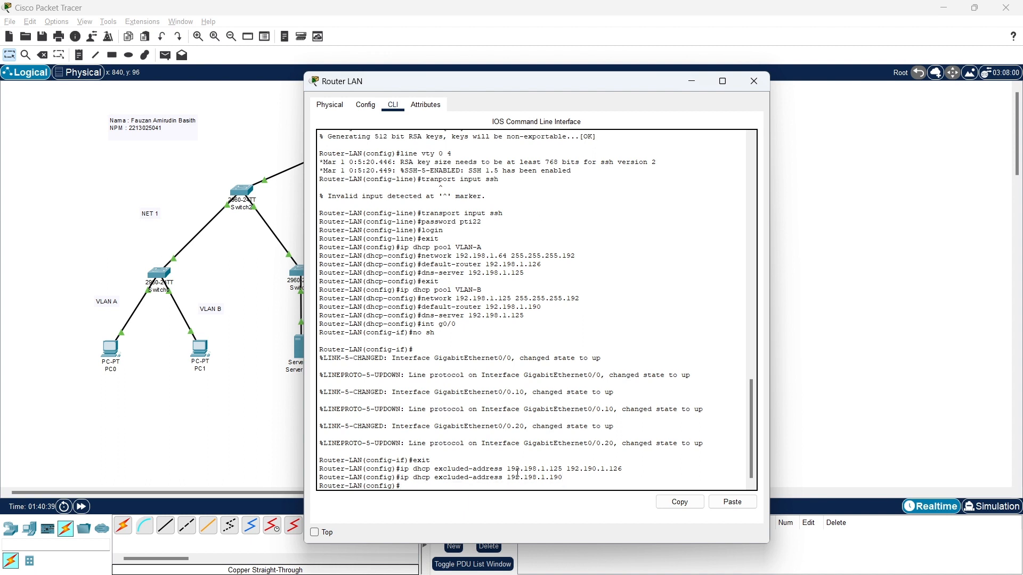
pyautogui.write('exit')
pyautogui.press('Return')
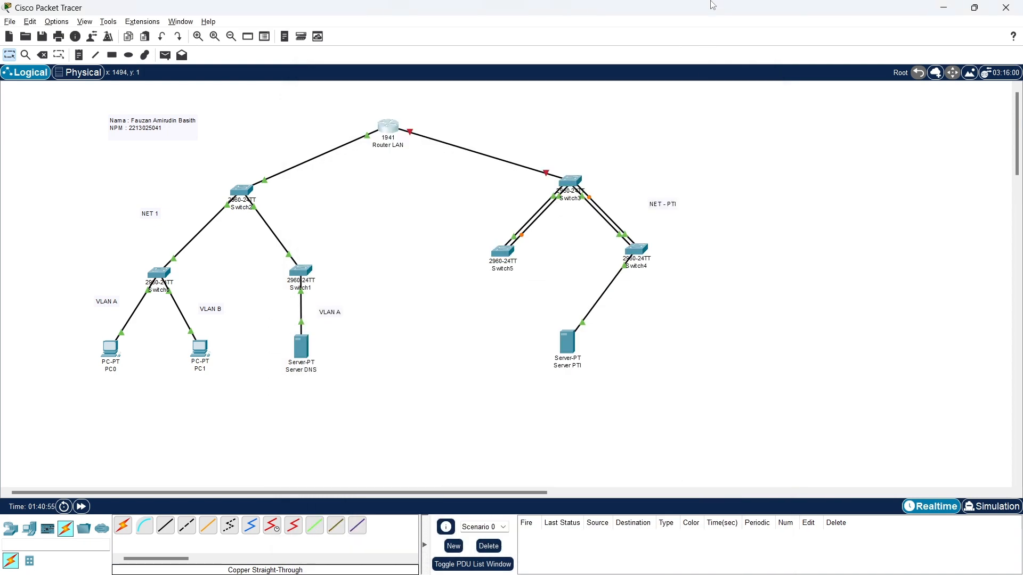
pyautogui.click(695, 83)
# Open Server PTI's IP Configuration beside the Notepad address notes and set its static IPv4 address to 190.190.118.2
pyautogui.click(567, 344)
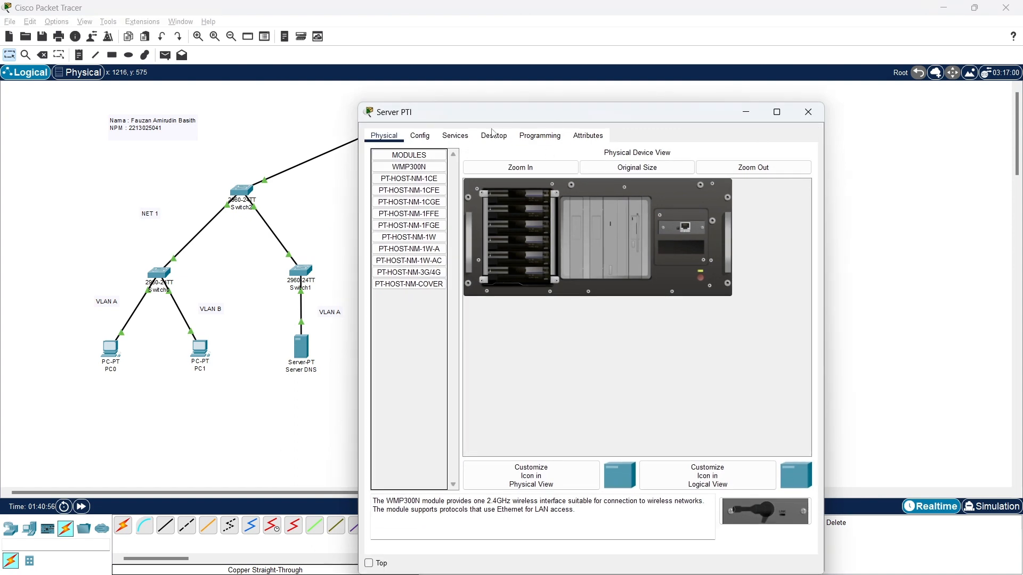
pyautogui.click(494, 137)
pyautogui.moveTo(549, 110); pyautogui.dragTo(508, 94)
pyautogui.click(355, 175)
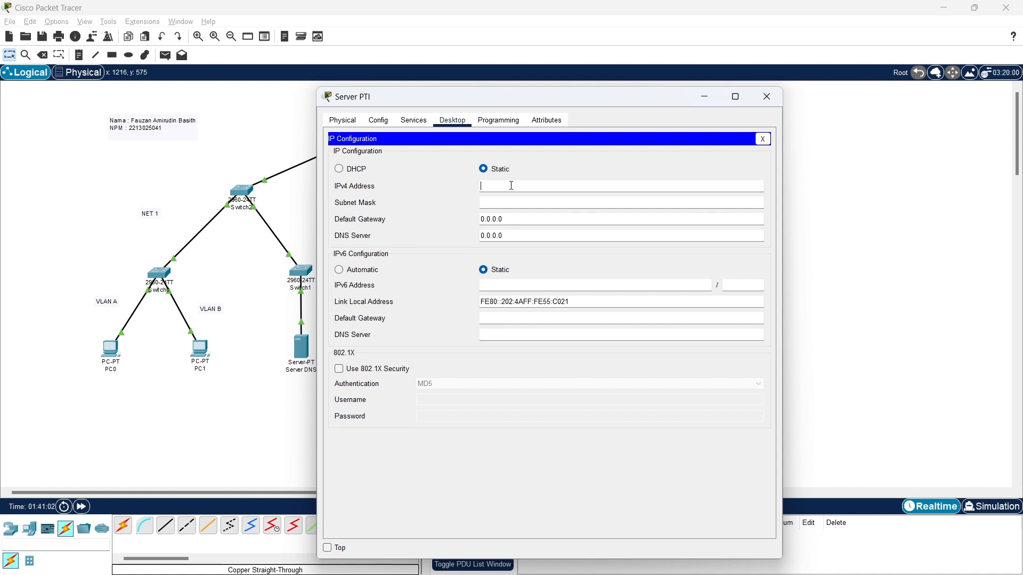
pyautogui.hotkey('alt', 'Tab')
pyautogui.hotkey('alt', 'Tab')
pyautogui.hotkey('alt', 'Tab')
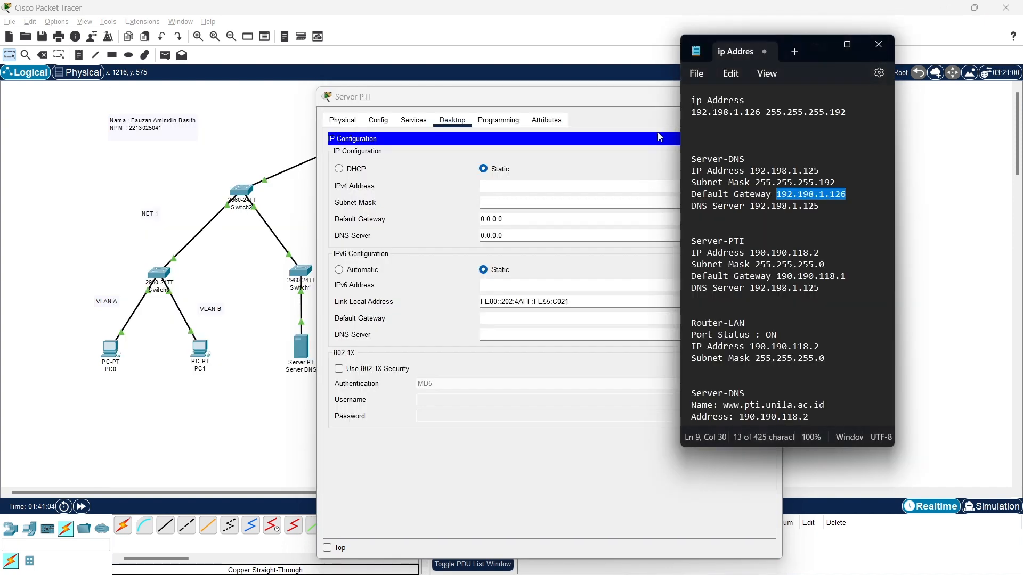
pyautogui.moveTo(621, 98); pyautogui.dragTo(533, 68)
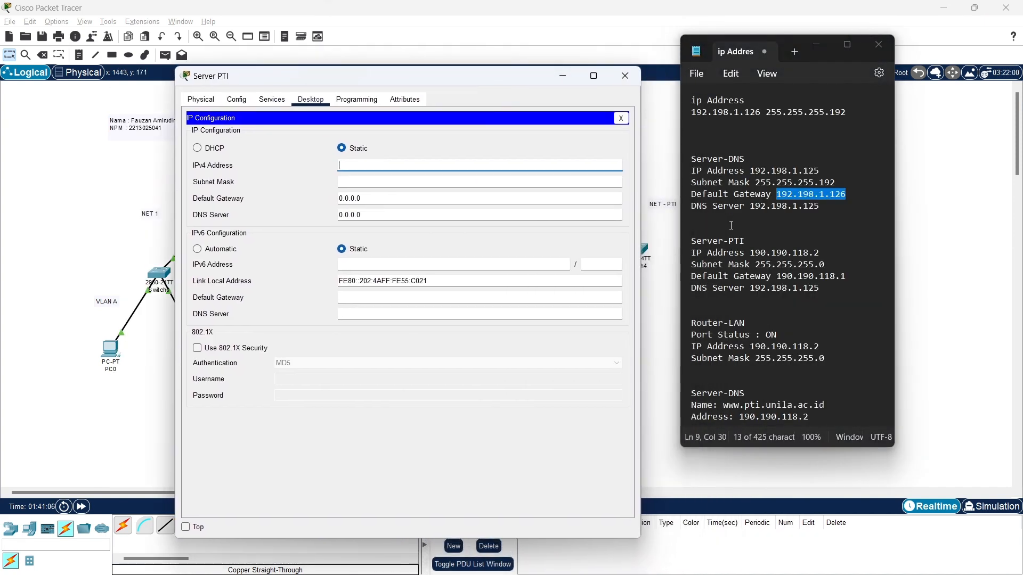
pyautogui.moveTo(756, 265); pyautogui.dragTo(819, 265)
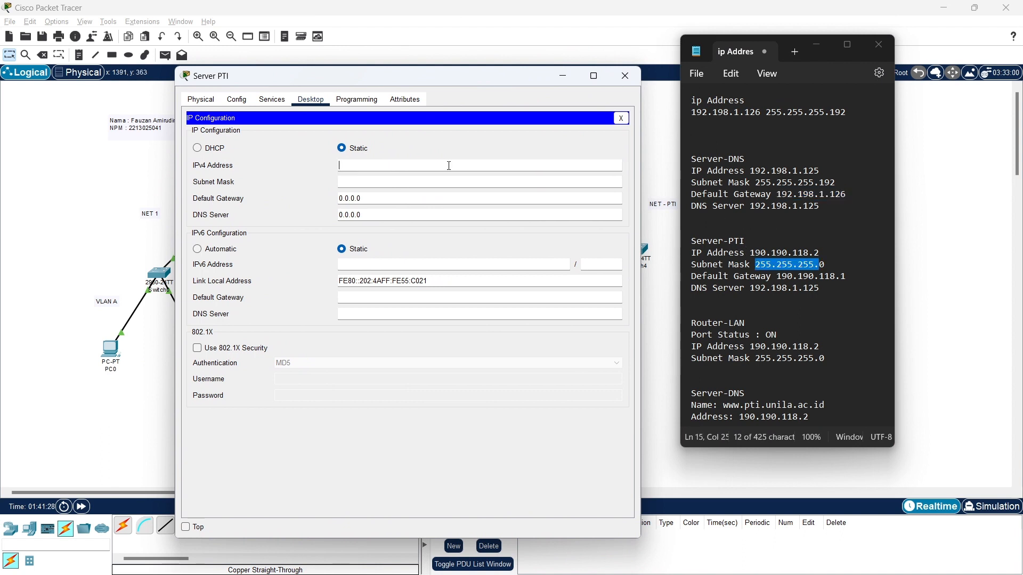
pyautogui.write('190.190.118.2')
# Set Server PTI's subnet mask to 255.255.255.0
pyautogui.click(455, 183)
pyautogui.click(370, 182)
pyautogui.press('BackSpace')
pyautogui.write('255.255.0')
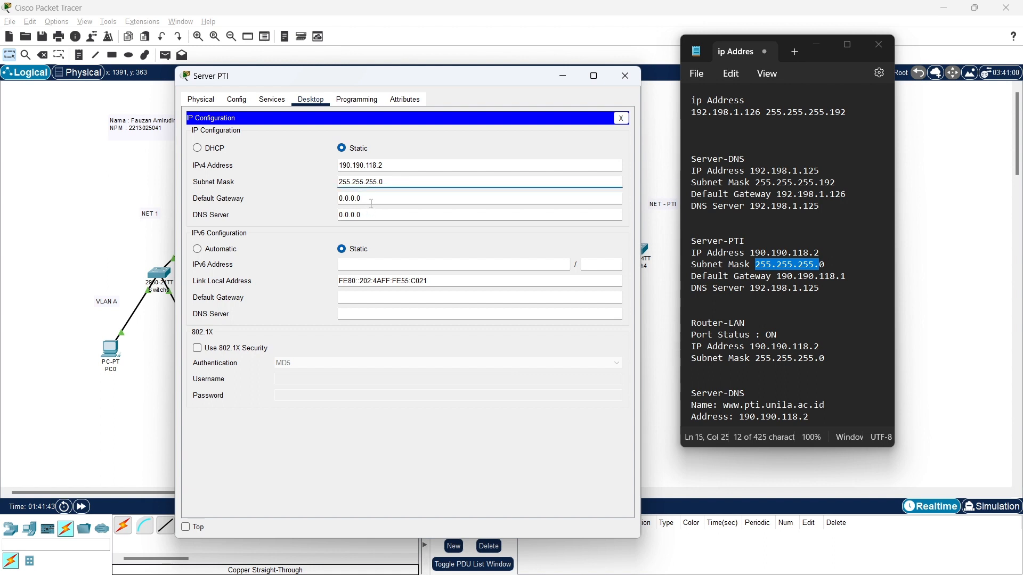
# Copy 190.190.118.1 from the notes and set it as Server PTI's IPv4 default gateway
pyautogui.press('Tab')
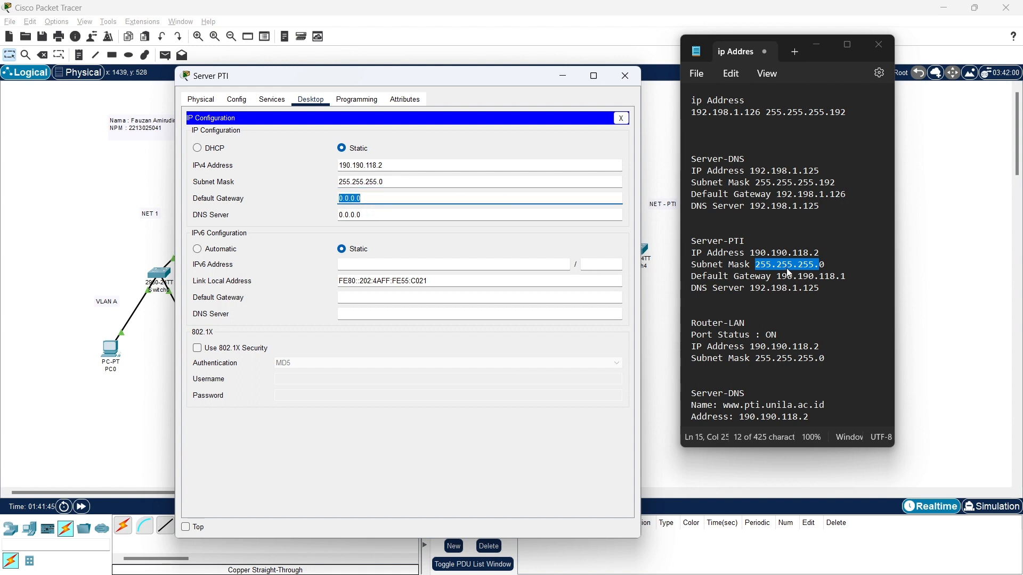
pyautogui.moveTo(777, 276); pyautogui.dragTo(849, 276)
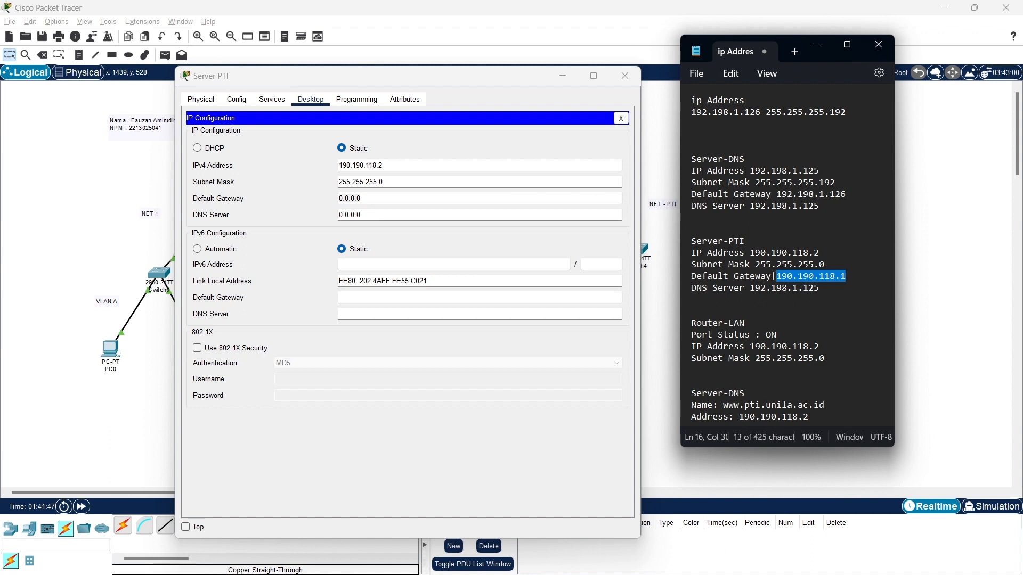
pyautogui.hotkey('ctrl', 'c')
pyautogui.click(406, 199)
pyautogui.doubleClick(407, 199)
pyautogui.hotkey('ctrl', 'v')
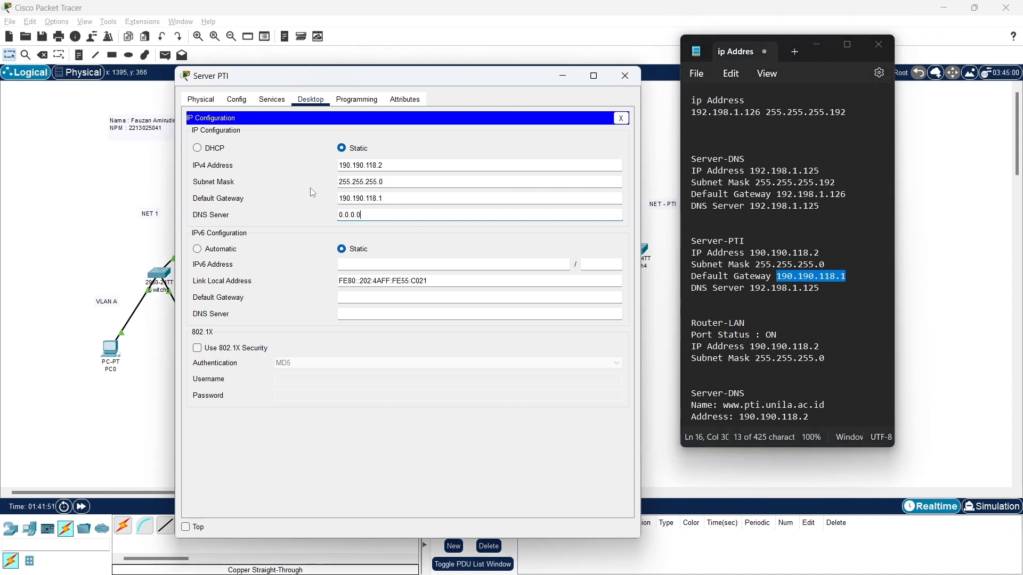
pyautogui.doubleClick(371, 198)
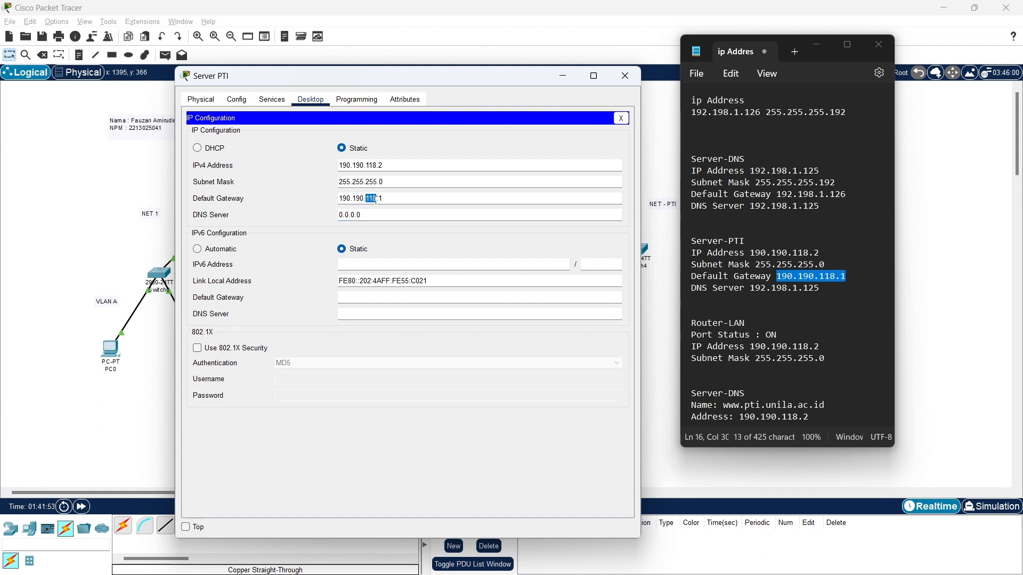
# Set Server PTI's IPv4 DNS server to 192.198.1.125, copied from the notes
pyautogui.moveTo(749, 288); pyautogui.dragTo(822, 289)
pyautogui.tripleClick(354, 216)
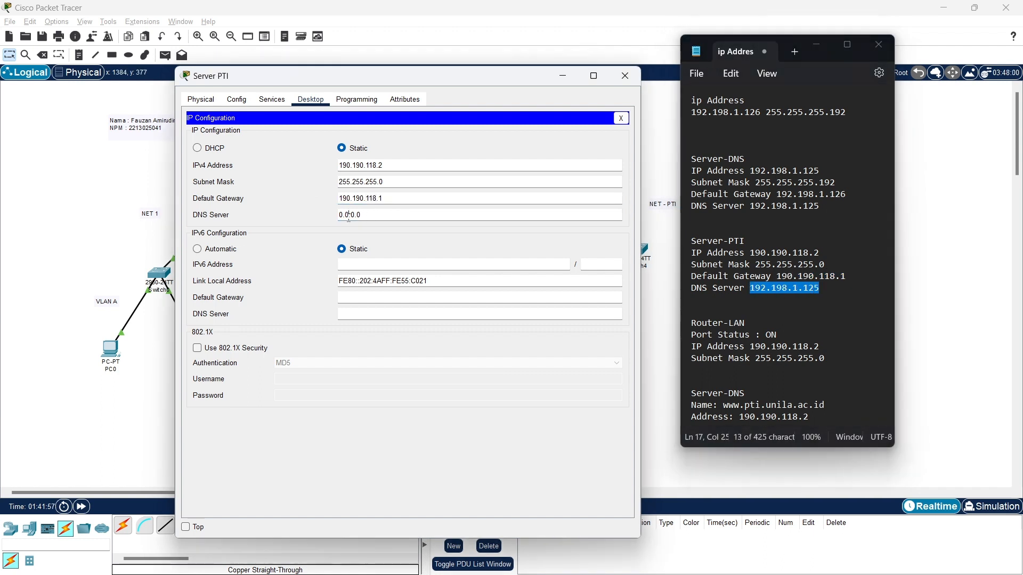
pyautogui.hotkey('ctrl', 'v')
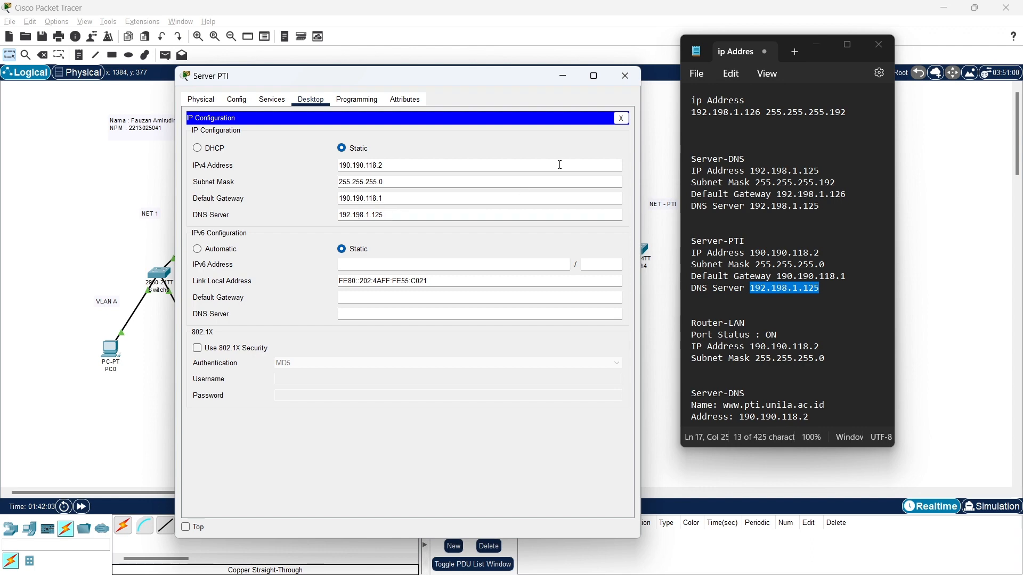
# Assign 190.190.118.2 with mask 255.255.255.0 to Router LAN's interface g0/1 and enable the interface
pyautogui.click(625, 77)
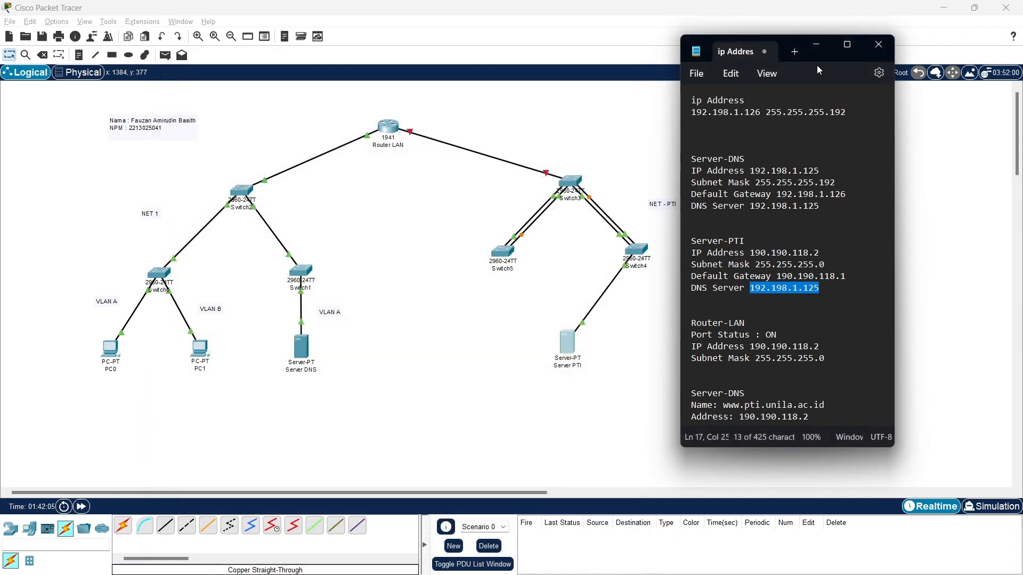
pyautogui.click(817, 44)
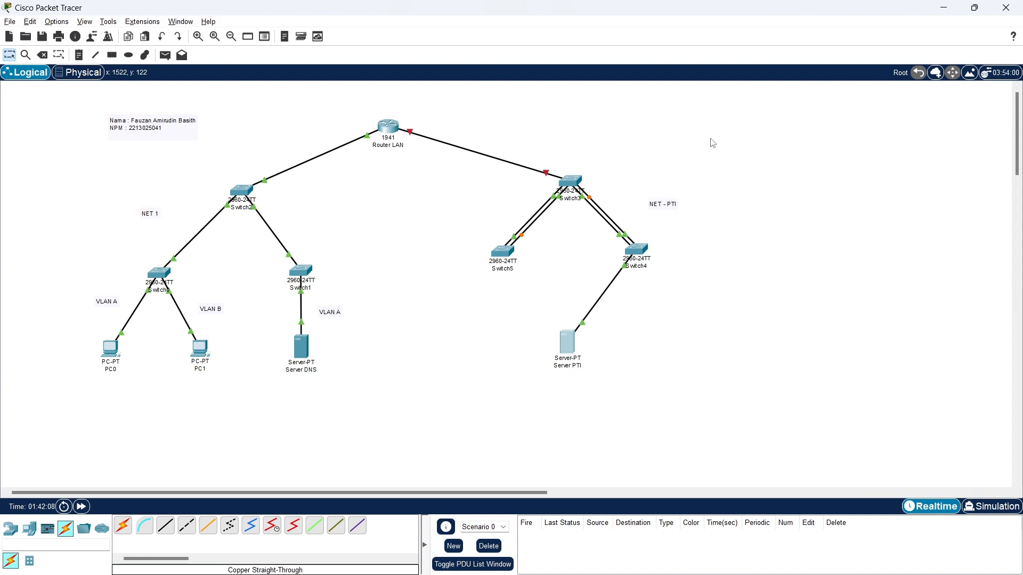
pyautogui.click(390, 128)
pyautogui.write('conf t')
pyautogui.press('Return')
pyautogui.write('int')
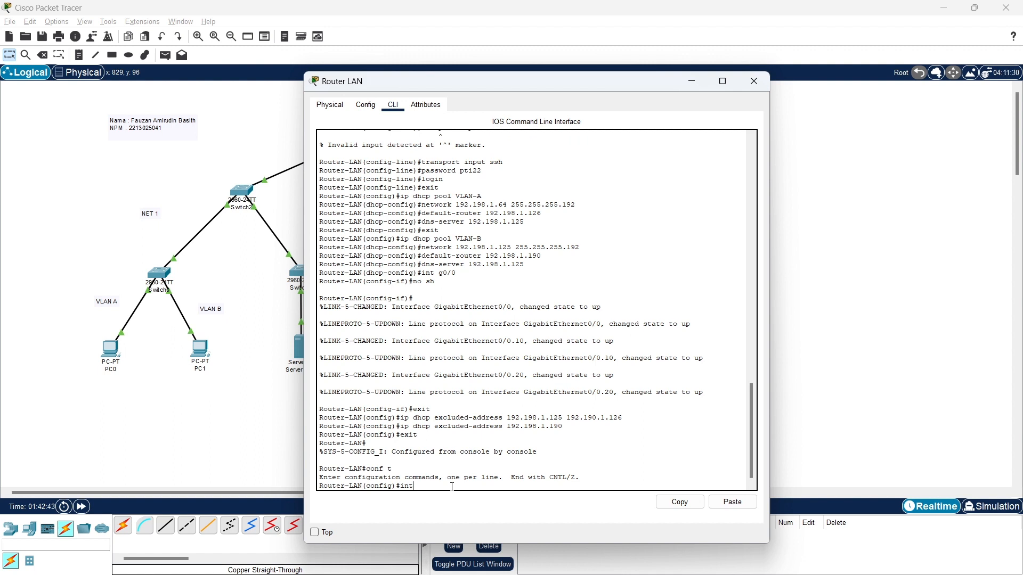
pyautogui.write(' g0/1')
pyautogui.press('Return')
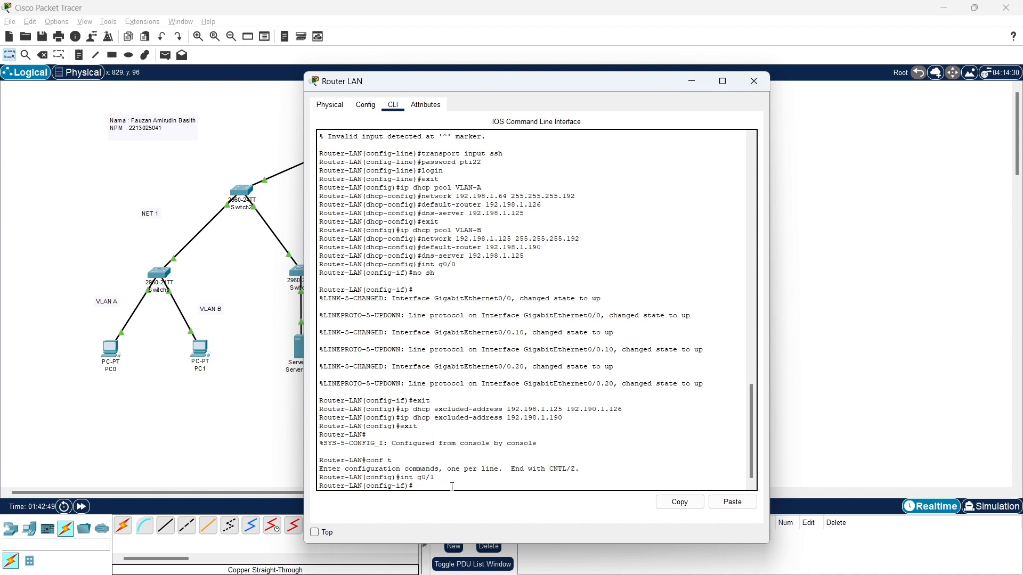
pyautogui.write('ip add 192.190.118.2 255.255.255.0')
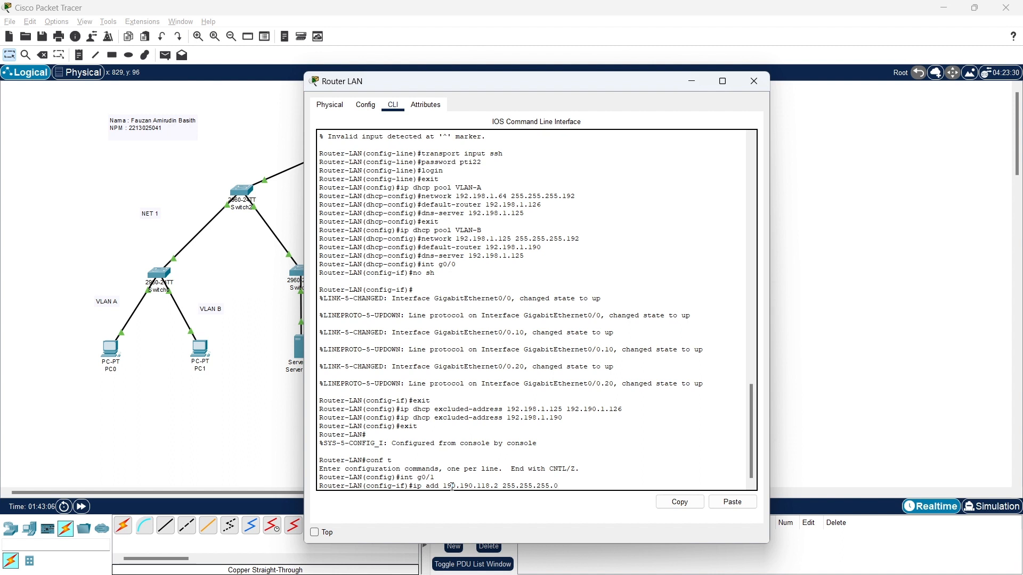
pyautogui.press('Return')
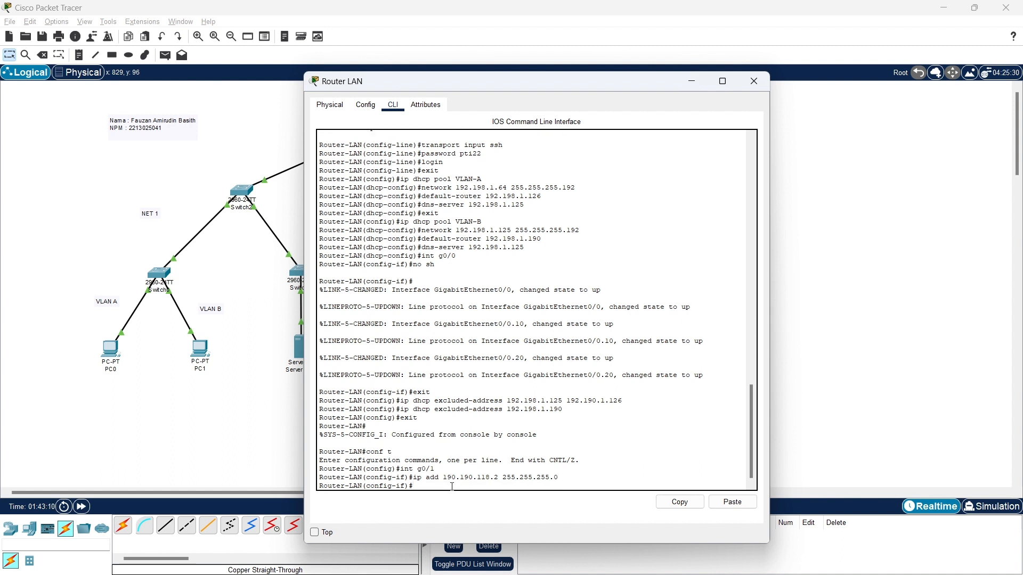
pyautogui.write('no sh')
pyautogui.press('Return')
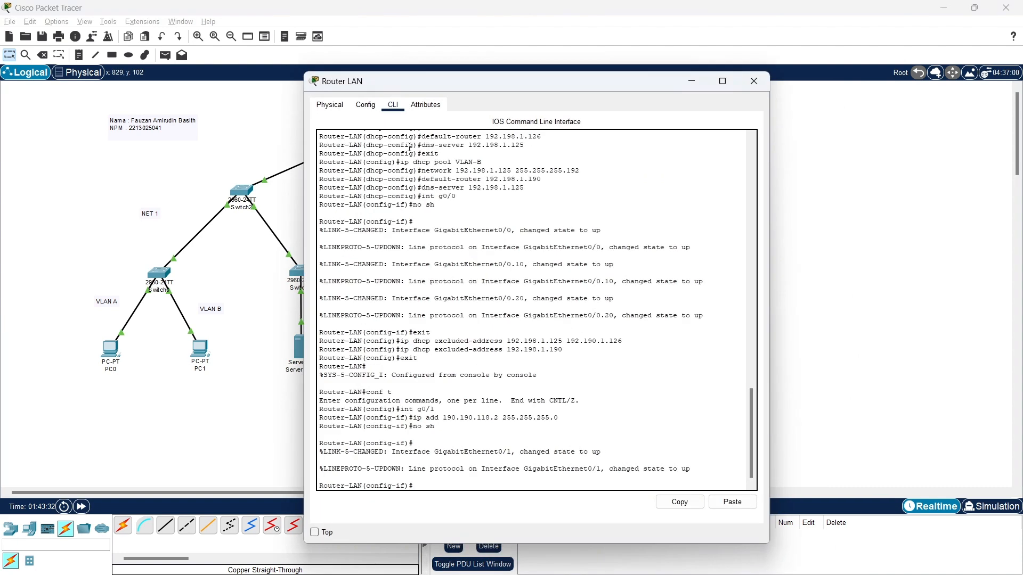
# Review the port status and IP configuration of Router LAN's GigabitEthernet0/1 interface
pyautogui.click(365, 105)
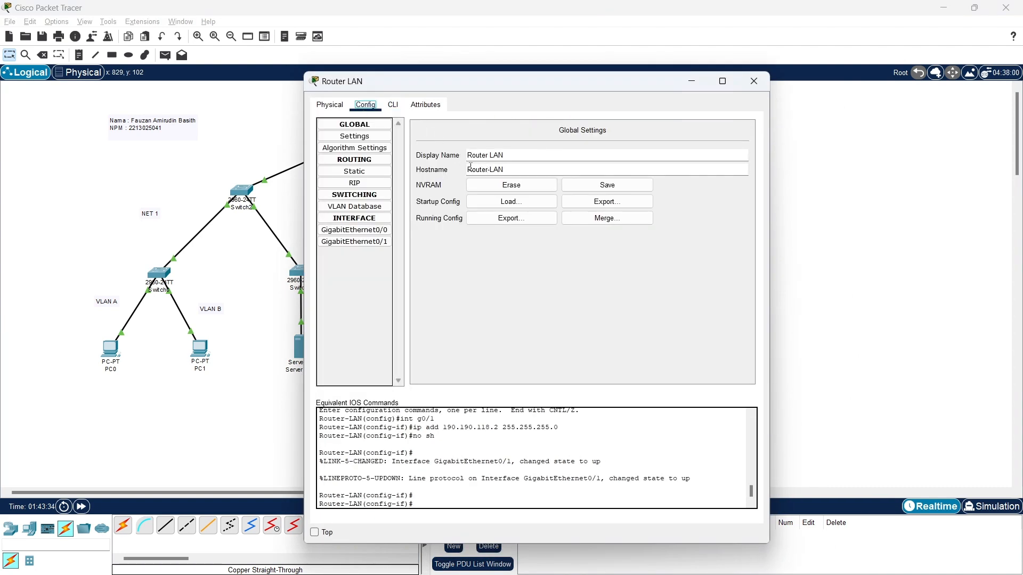
pyautogui.click(382, 241)
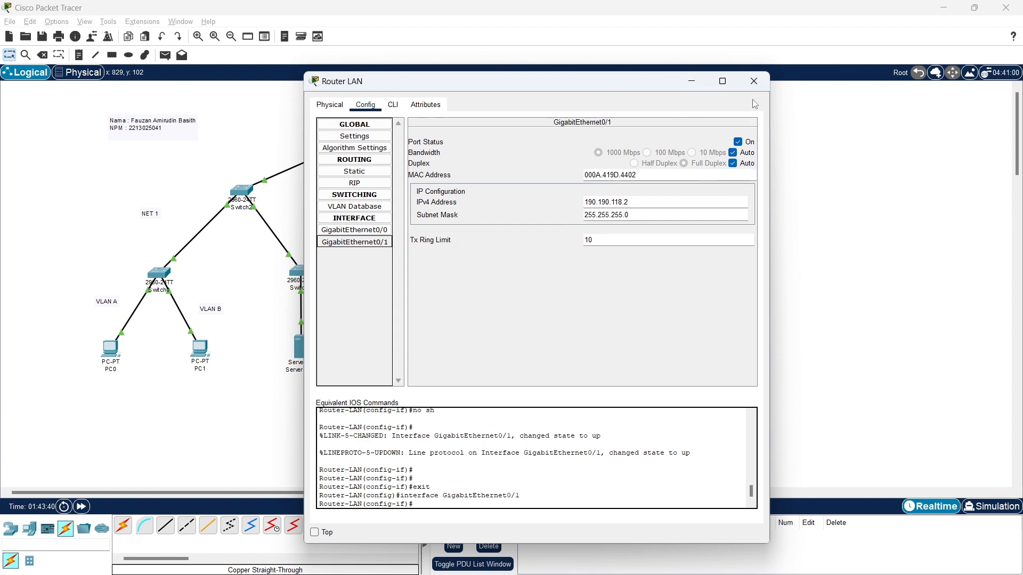
pyautogui.click(754, 81)
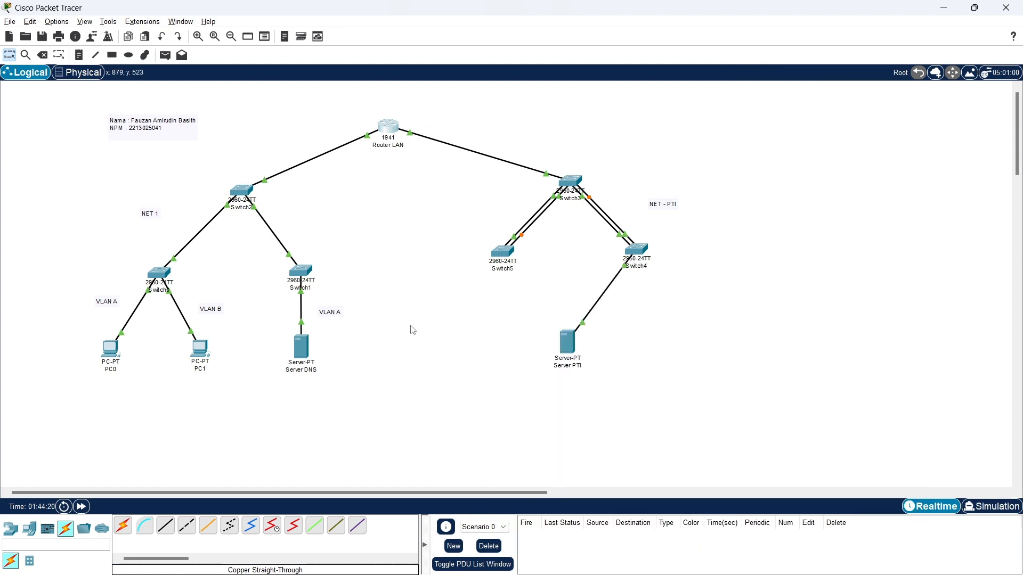
# Turn on the DNS service on Server DNS
pyautogui.click(306, 356)
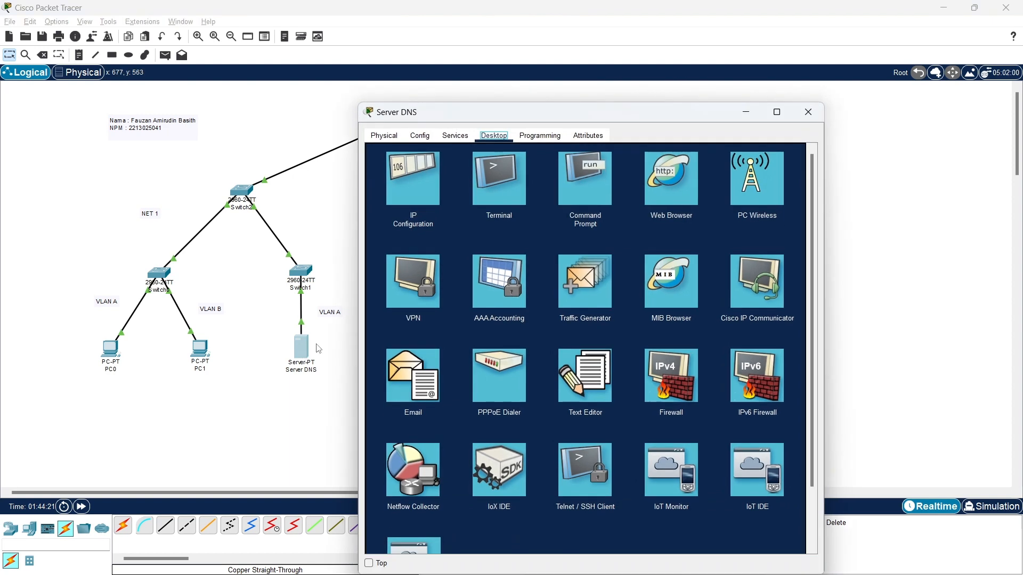
pyautogui.click(463, 137)
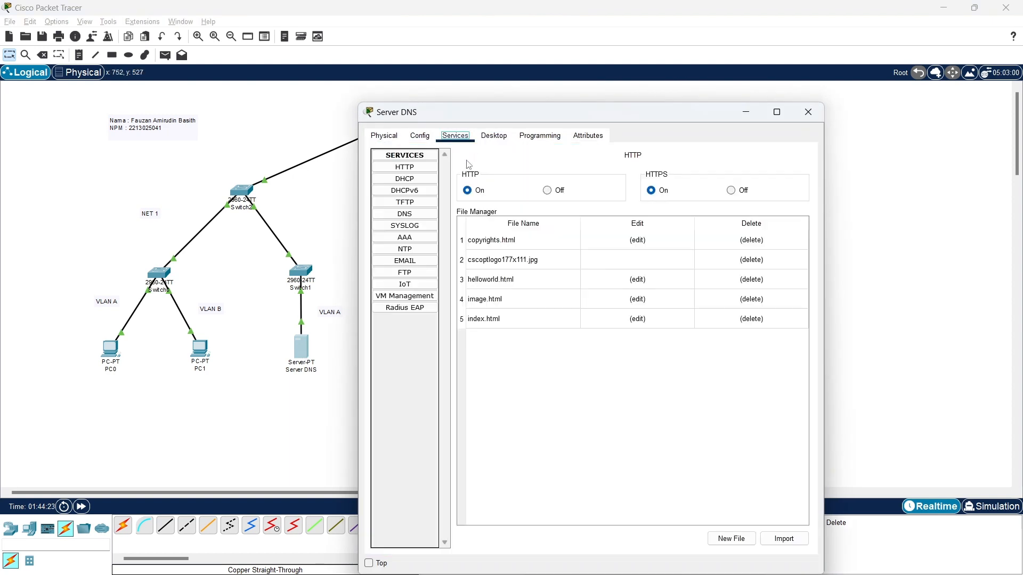
pyautogui.click(418, 214)
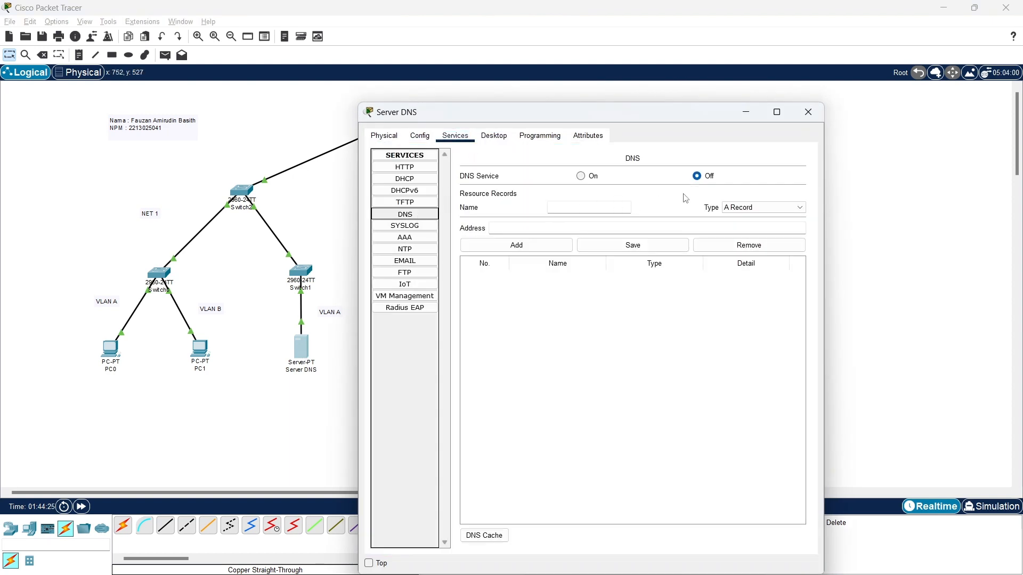
pyautogui.click(593, 177)
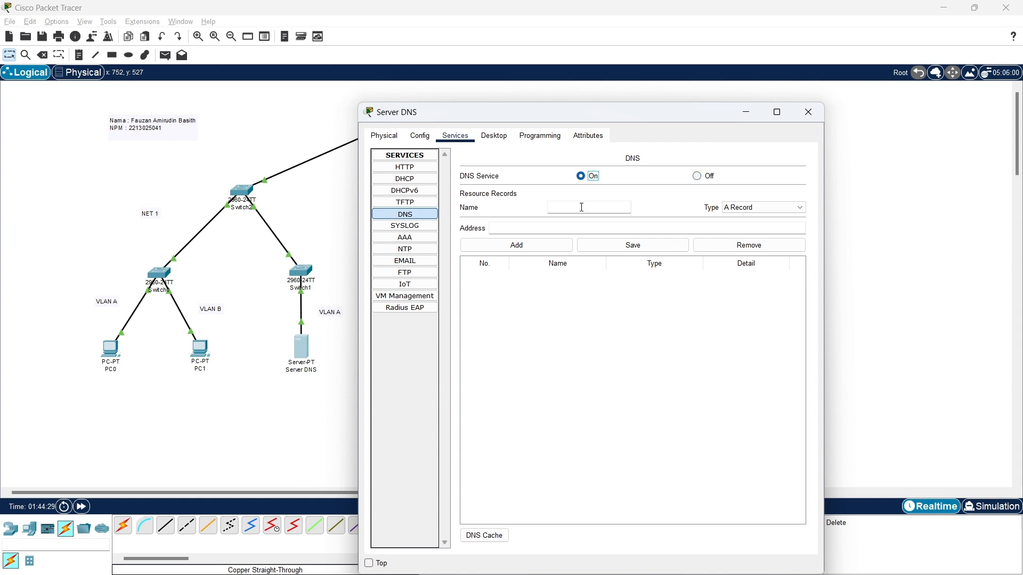
pyautogui.click(581, 207)
pyautogui.write('www.pti.unila')
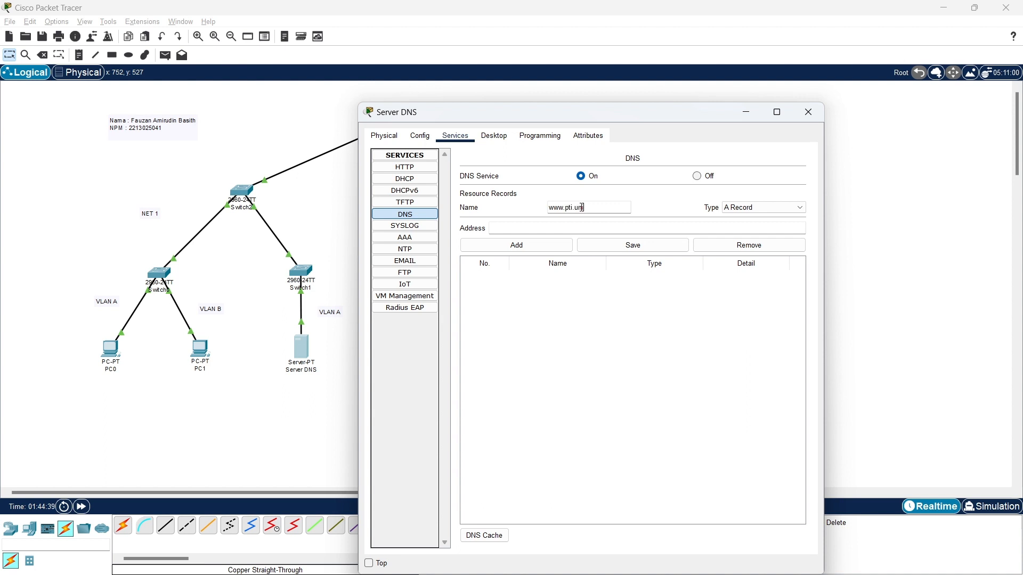
pyautogui.write('.ac.i')
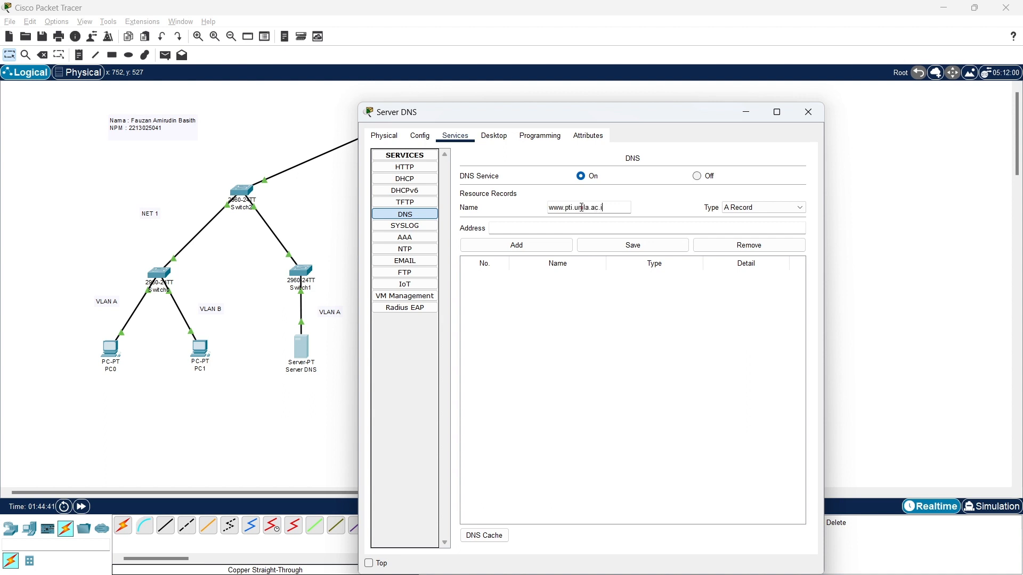
pyautogui.write('d')
pyautogui.click(543, 228)
pyautogui.write('190.190')
pyautogui.write('.198.2')
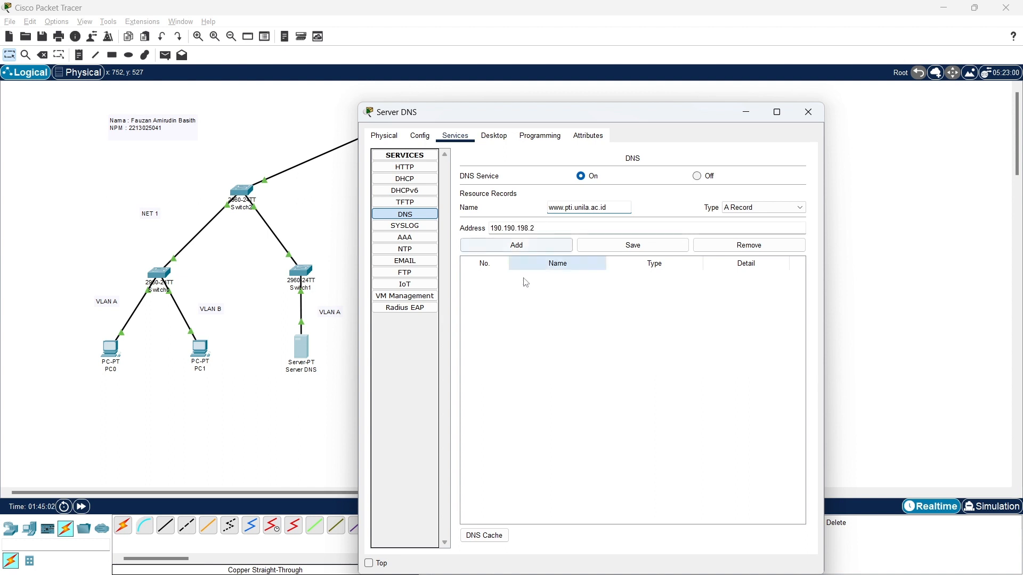
pyautogui.click(554, 245)
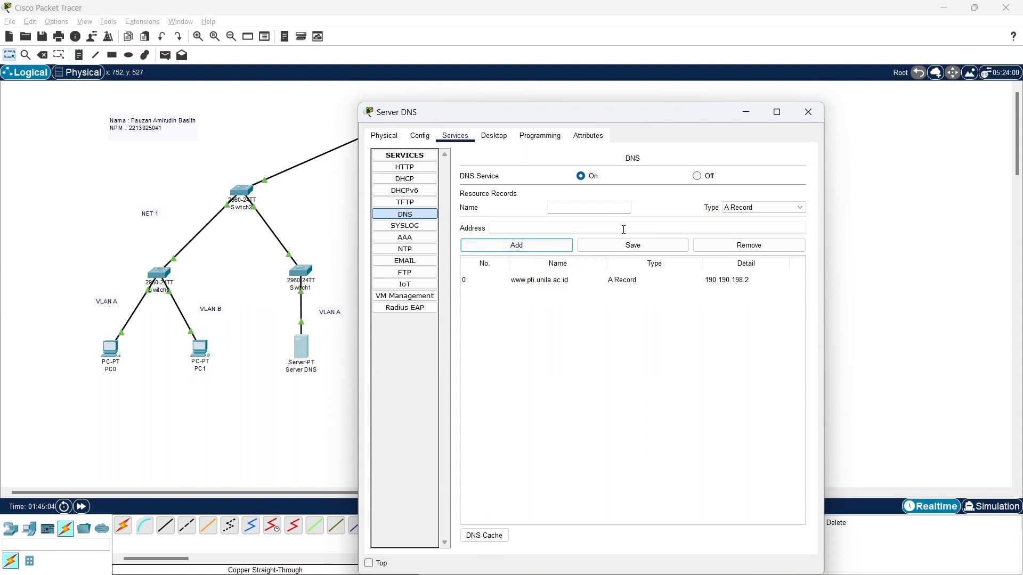
pyautogui.click(808, 112)
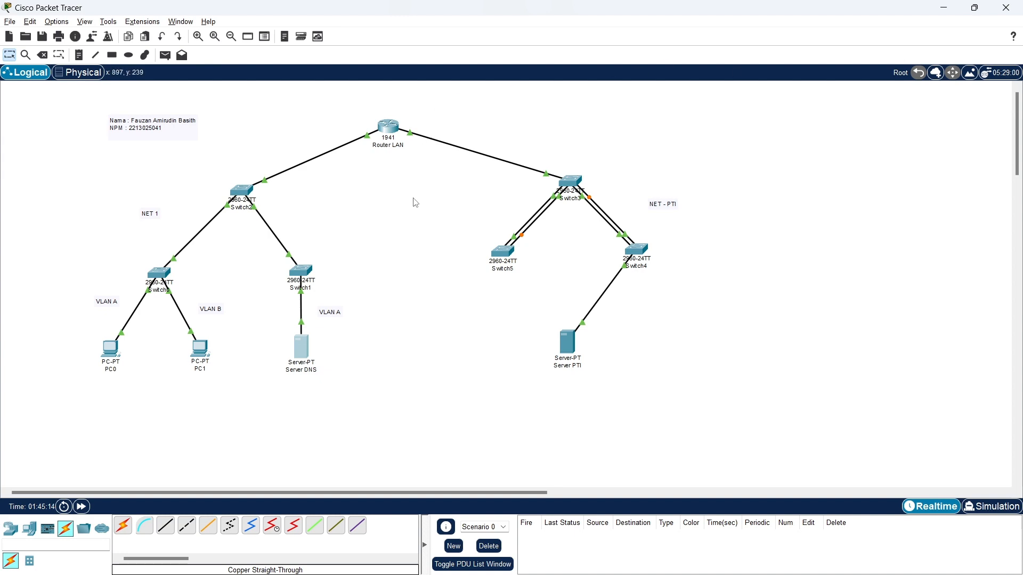
# Open Switch0's command line and enter global configuration mode
pyautogui.click(155, 276)
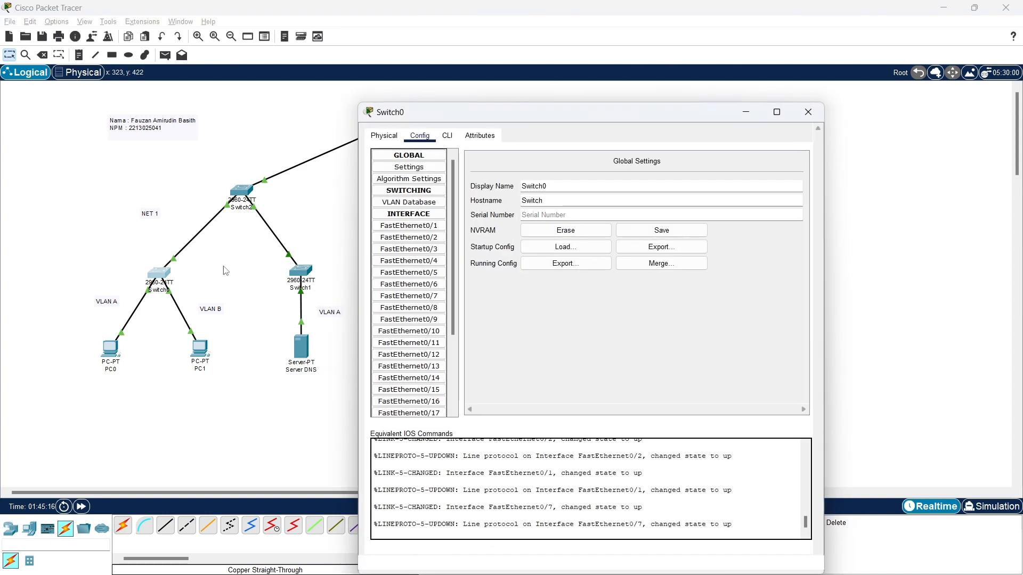
pyautogui.click(448, 137)
pyautogui.moveTo(507, 115); pyautogui.dragTo(434, 54)
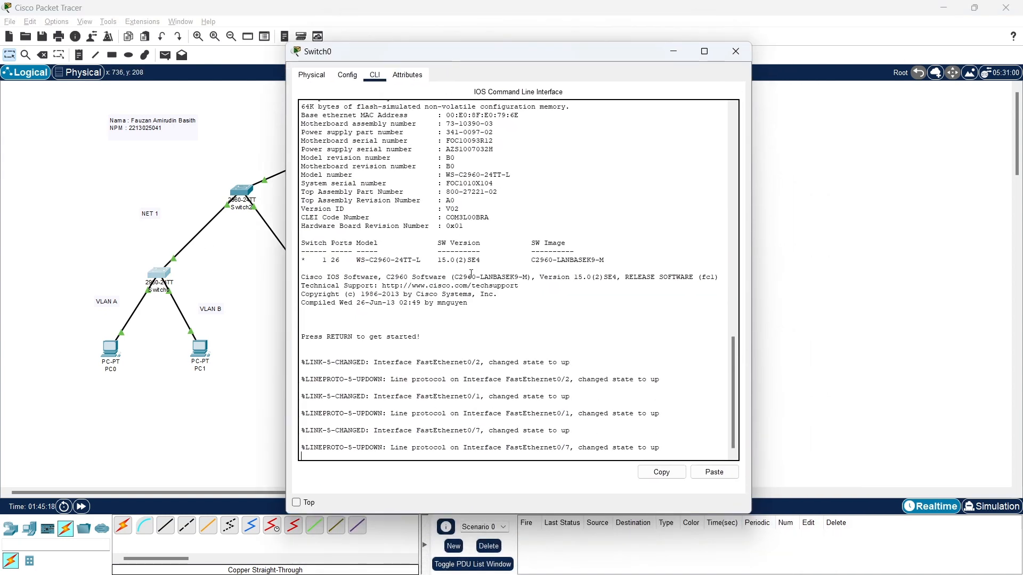
pyautogui.press('Return')
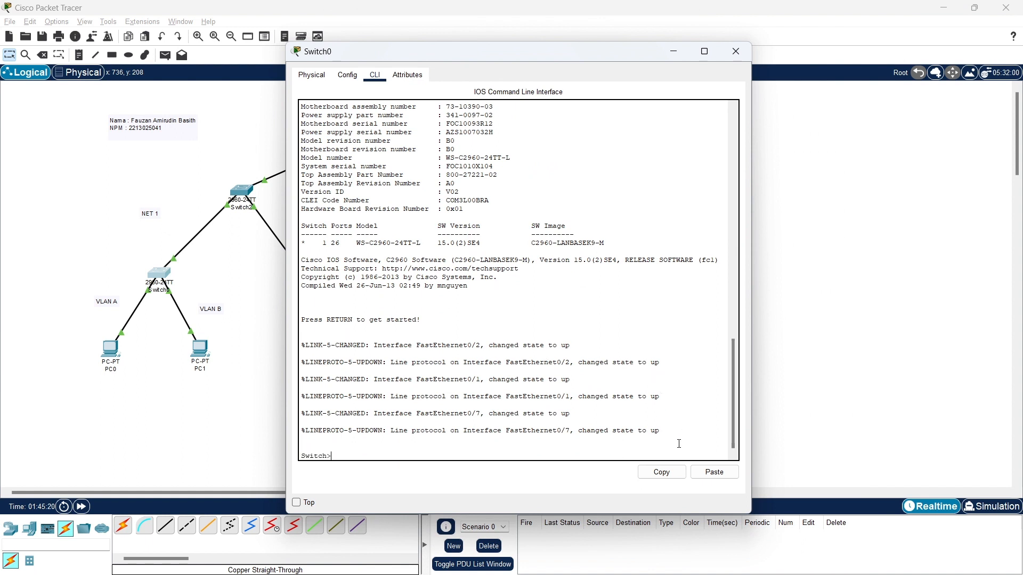
pyautogui.write('en')
pyautogui.press('Return')
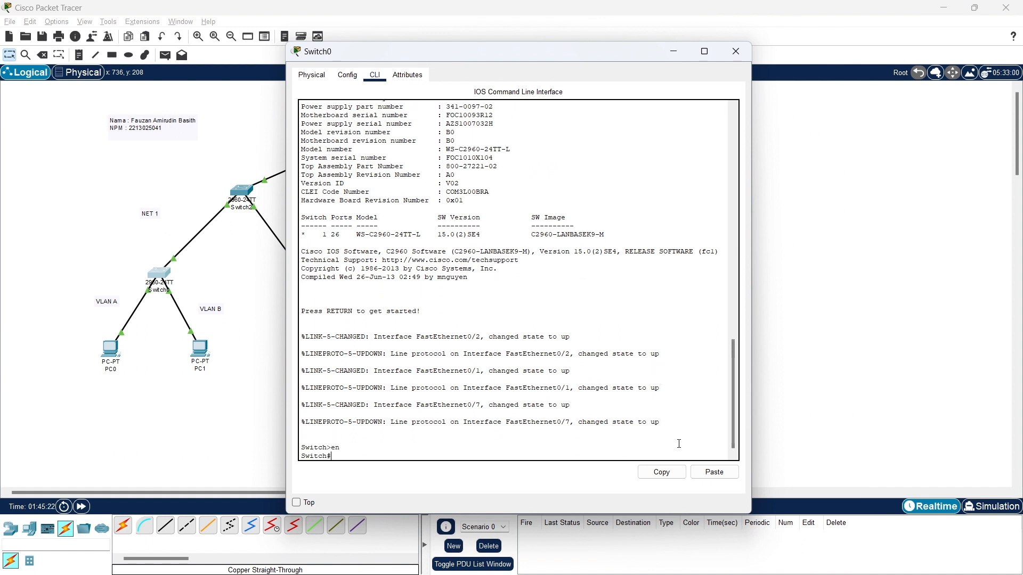
pyautogui.write('conf t')
pyautogui.press('Return')
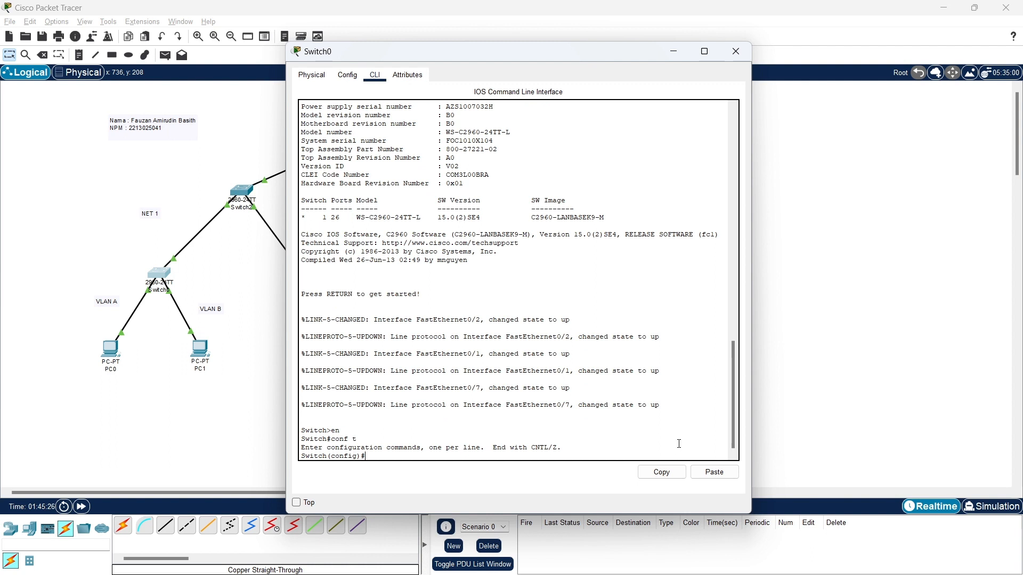
# Create VLAN 10 on Switch0 and name it VLAN-A
pyautogui.write('vlan 10')
pyautogui.press('Return')
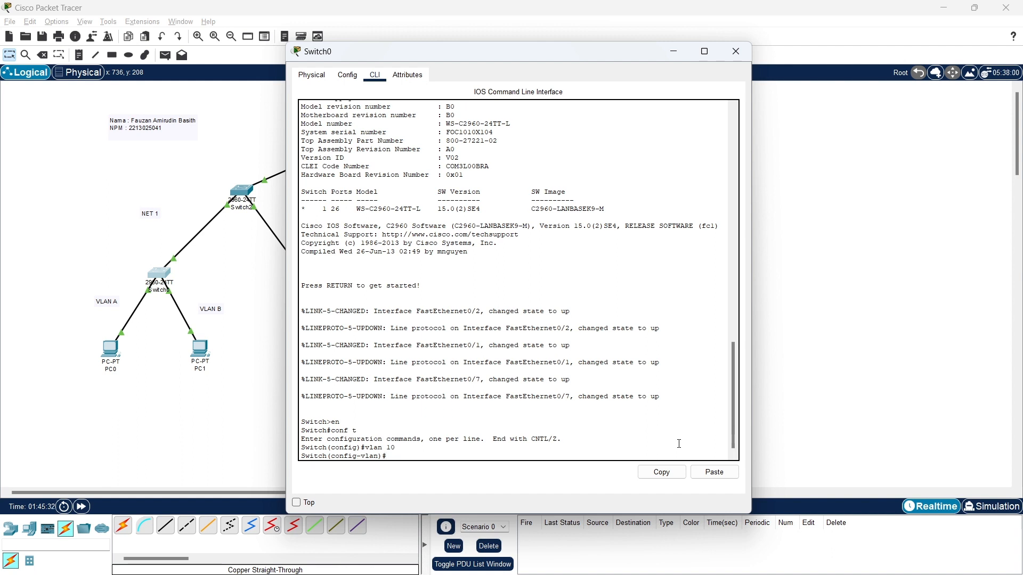
pyautogui.write('name VLAN-')
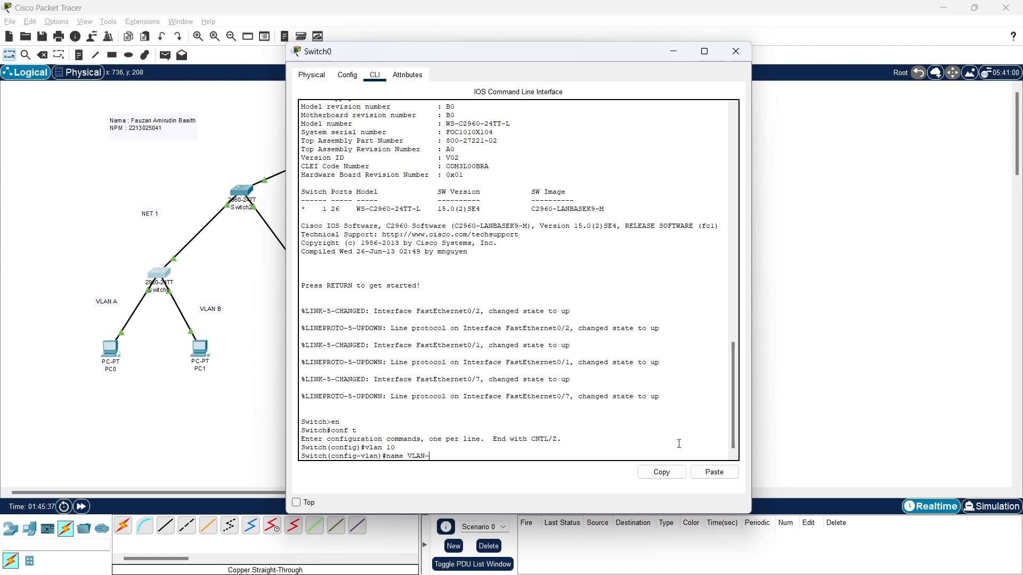
pyautogui.write('A')
pyautogui.press('Return')
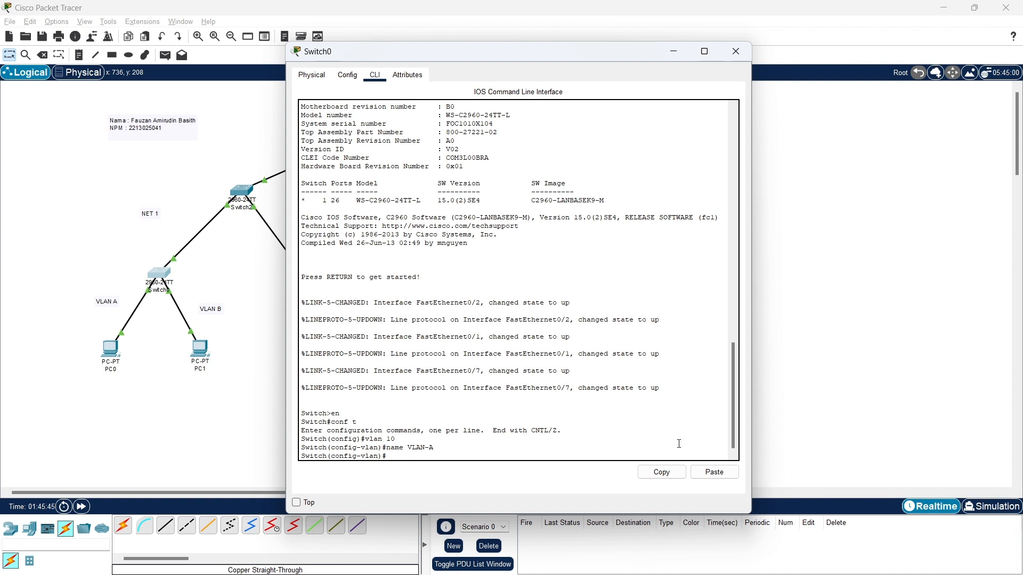
# Create VLAN 20 on Switch0 and name it VLAN-B
pyautogui.press('Up')
pyautogui.press('Up')
pyautogui.press('BackSpace')
pyautogui.write('2')
pyautogui.press('Return')
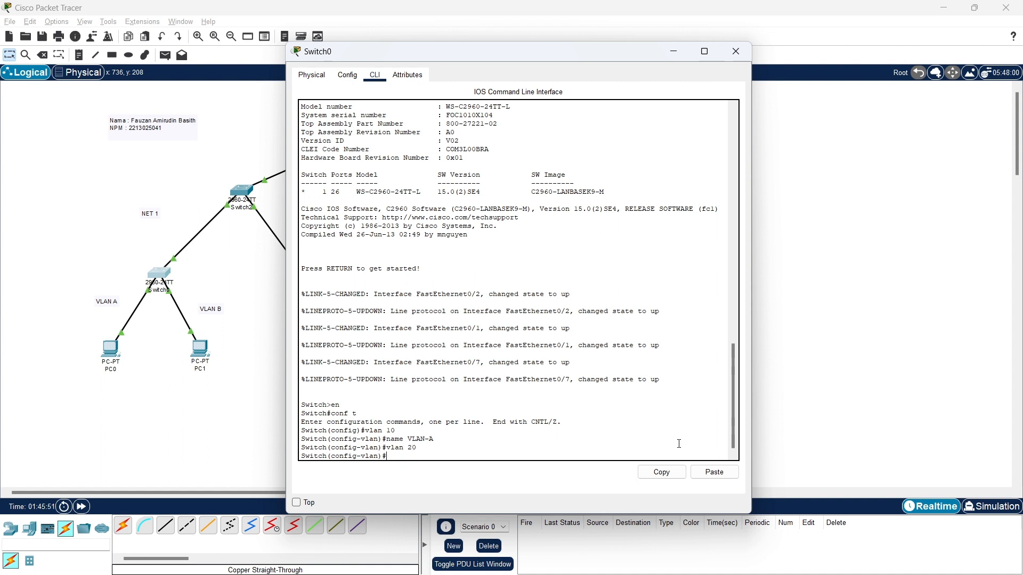
pyautogui.write('name')
pyautogui.press('BackSpace')
pyautogui.write('VLAN-B')
pyautogui.press('Return')
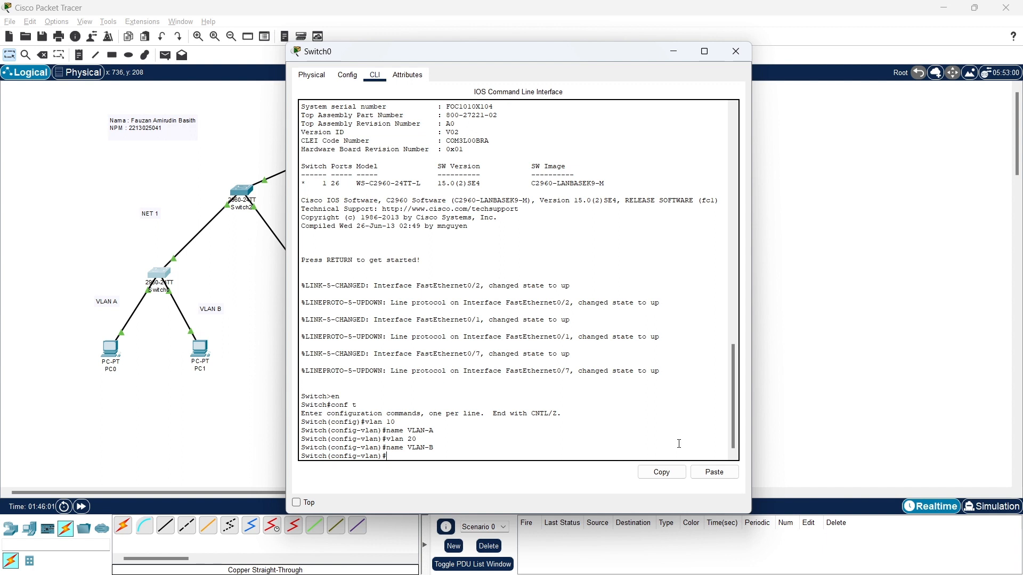
# Set Switch0's interface range fa0/1-10 to switchport access mode
pyautogui.write('int ra fa0/1-10')
pyautogui.press('Return')
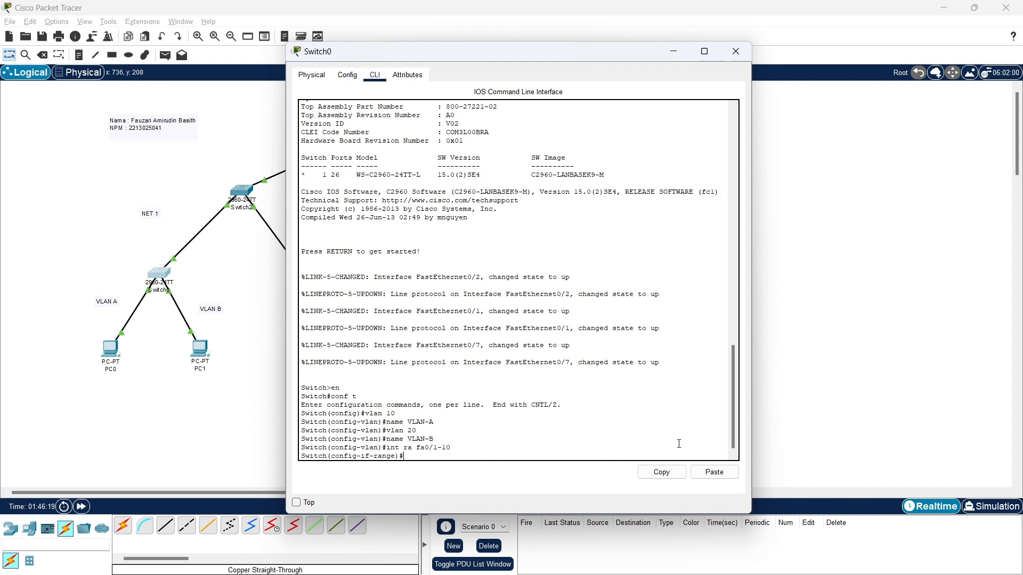
pyautogui.write('switchport mode access')
pyautogui.press('Return')
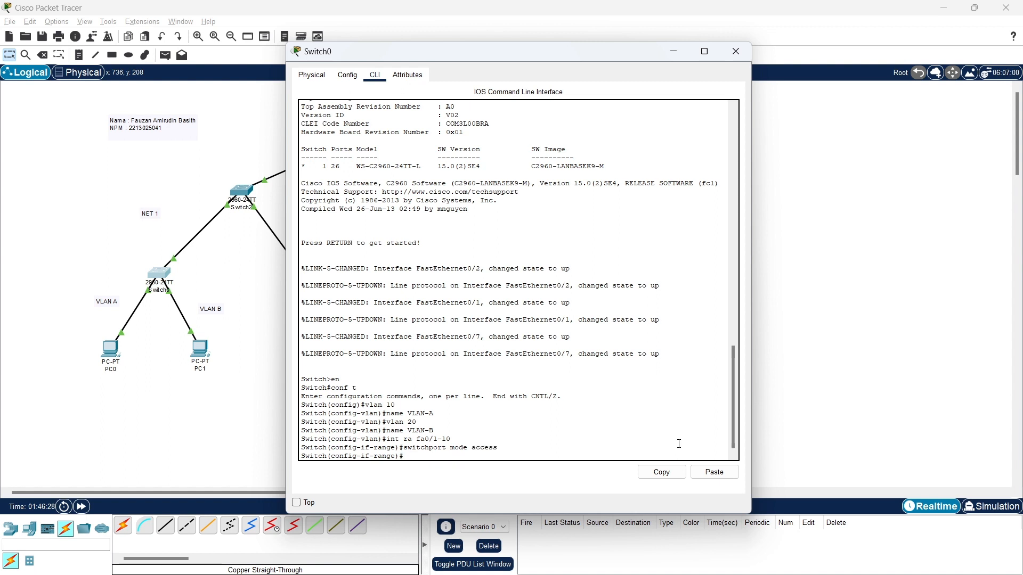
# Try to put Switch0's ports fa0/1-10 in VLAN 10 with the command switchport mode VLAN 10
pyautogui.press('Up')
pyautogui.press('BackSpace')
pyautogui.press('BackSpace')
pyautogui.press('BackSpace')
pyautogui.press('BackSpace')
pyautogui.press('BackSpace')
pyautogui.press('BackSpace')
pyautogui.write('VLAN 10')
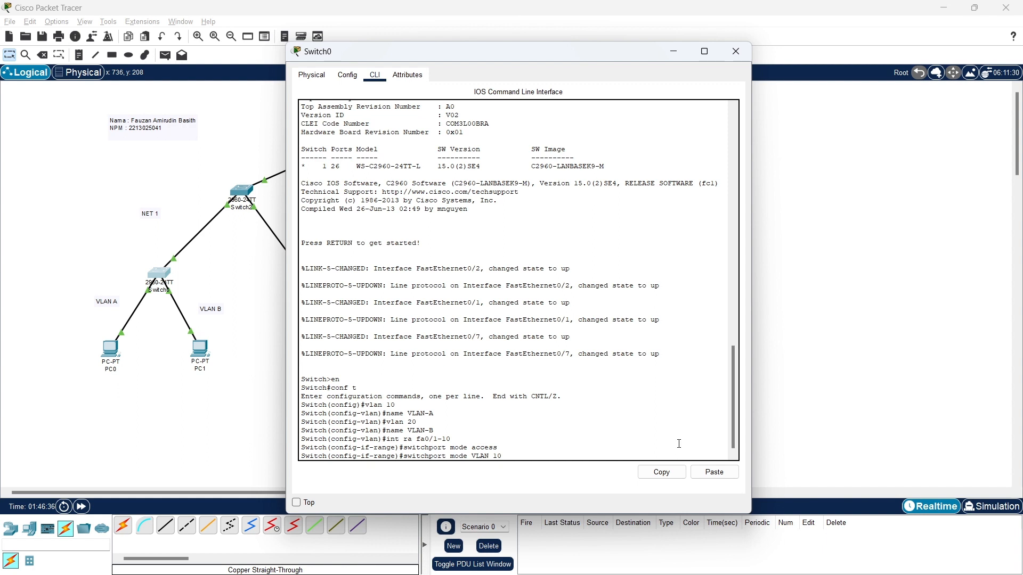
pyautogui.press('Return')
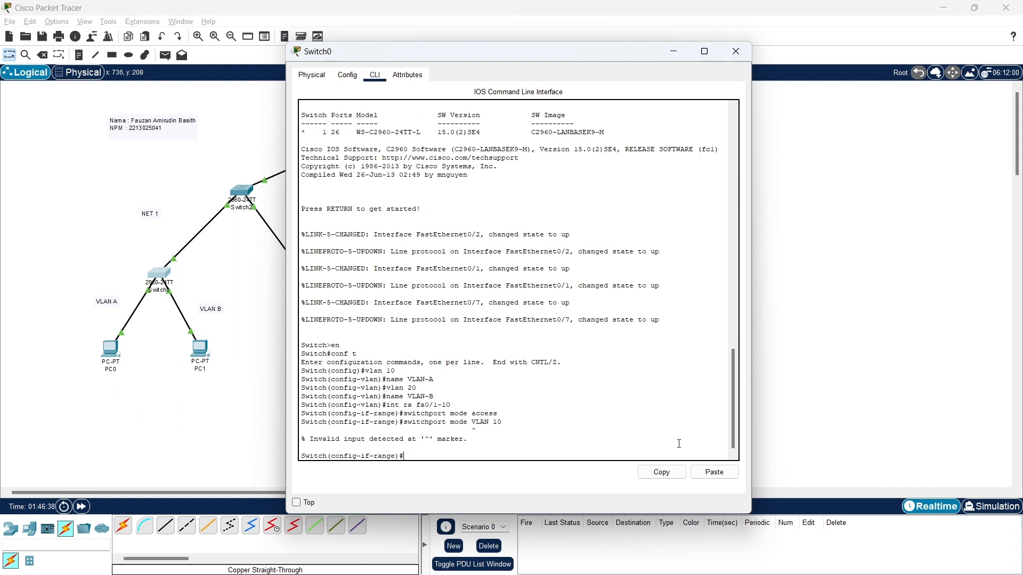
# Assign Switch0's ports fa0/1-10 to VLAN 10 with switchport access VLAN 10
pyautogui.press('Up')
pyautogui.press('Delete')
pyautogui.press('BackSpace')
pyautogui.press('BackSpace')
pyautogui.press('BackSpace')
pyautogui.write('access')
pyautogui.press('Return')
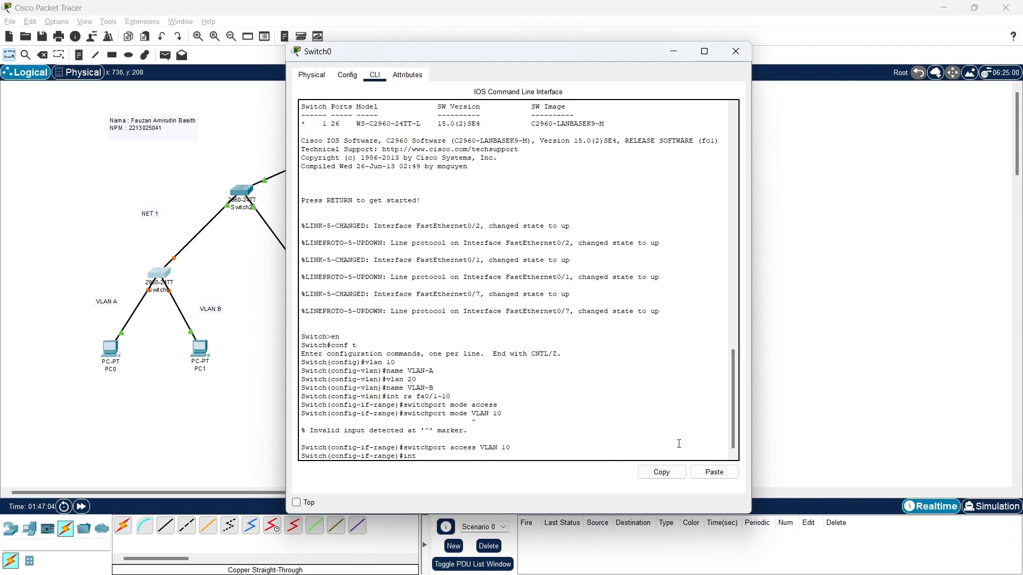
pyautogui.write('ra')
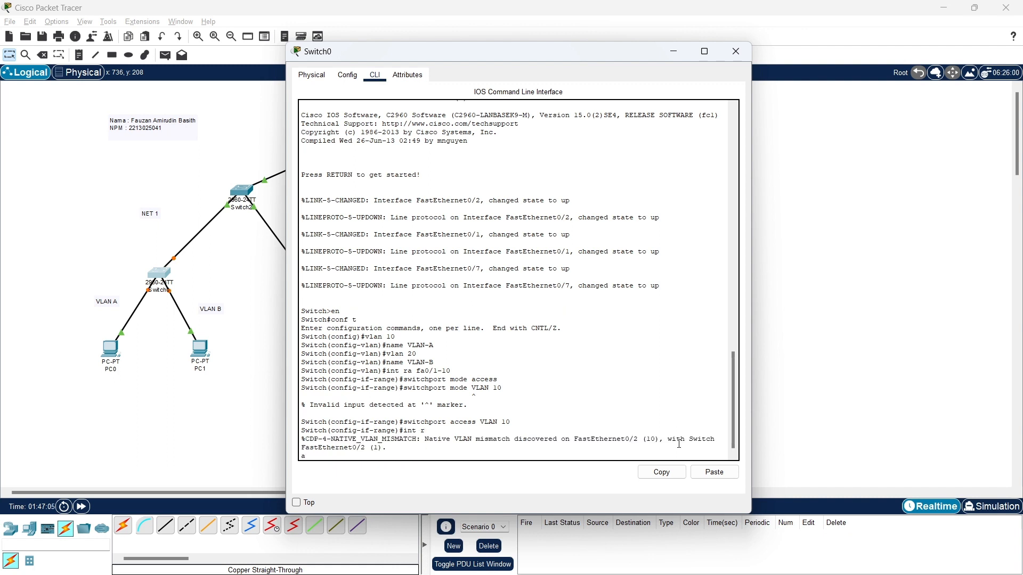
pyautogui.press('BackSpace')
pyautogui.press('Return')
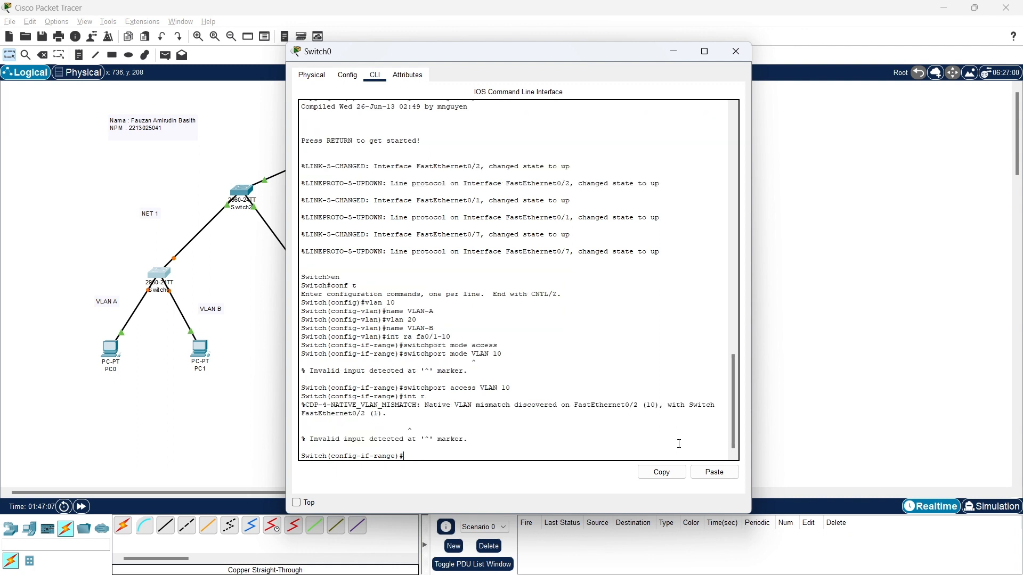
# Set Switch0's interface range fa0/11-24 to switchport access mode
pyautogui.write('int')
pyautogui.write(' ra')
pyautogui.write(' fa')
pyautogui.write('-')
pyautogui.write('/')
pyautogui.write('11')
pyautogui.write('-2')
pyautogui.write('4')
pyautogui.press('Return')
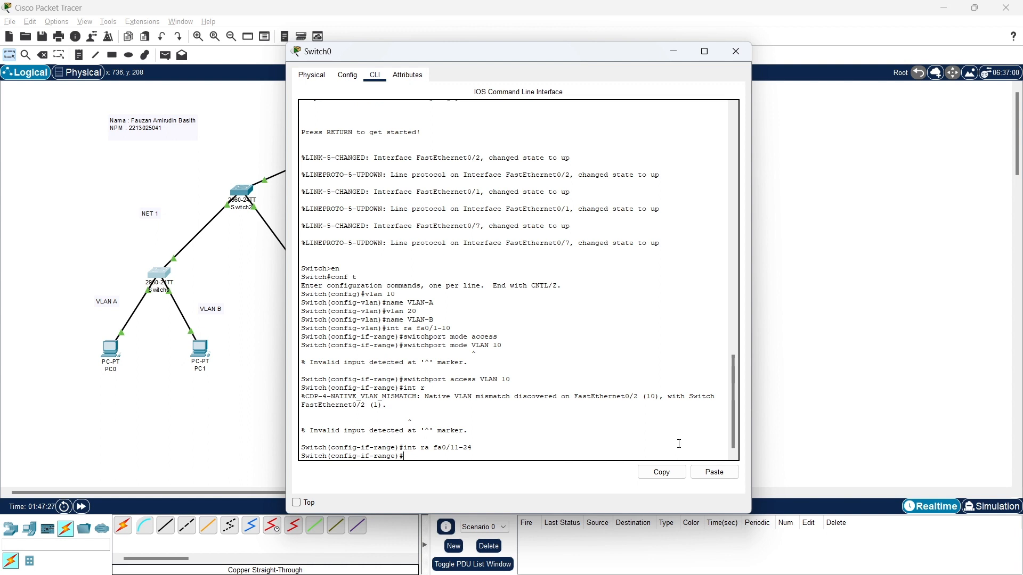
pyautogui.press('Up')
pyautogui.press('Up')
pyautogui.press('Up')
pyautogui.press('Up')
pyautogui.press('Up')
pyautogui.press('Return')
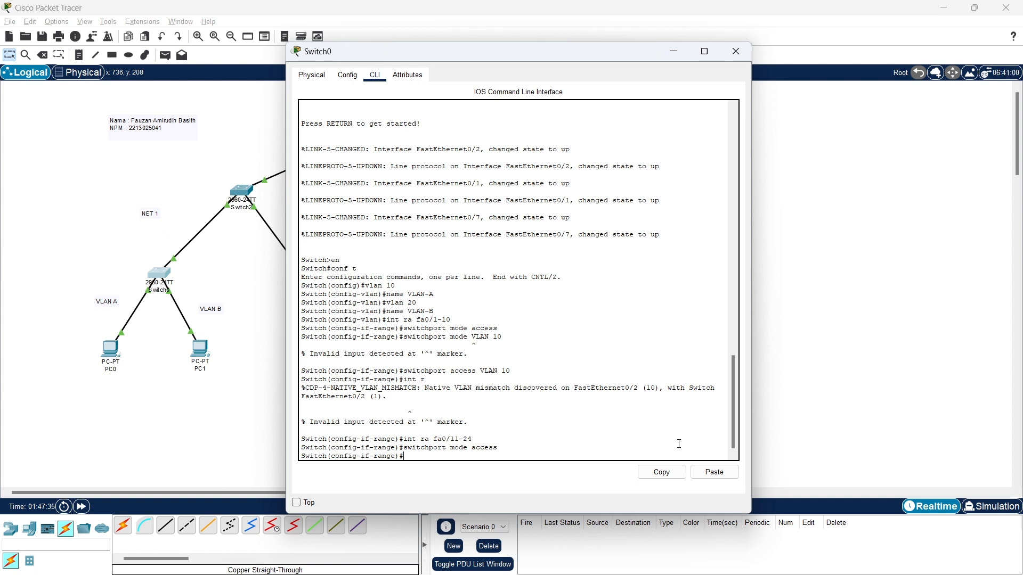
# Assign Switch0's ports fa0/11-24 to VLAN 20 with switchport access VLAN 20
pyautogui.press('Up')
pyautogui.press('Up')
pyautogui.press('Up')
pyautogui.press('Up')
pyautogui.press('BackSpace')
pyautogui.press('BackSpace')
pyautogui.write('20')
pyautogui.press('Return')
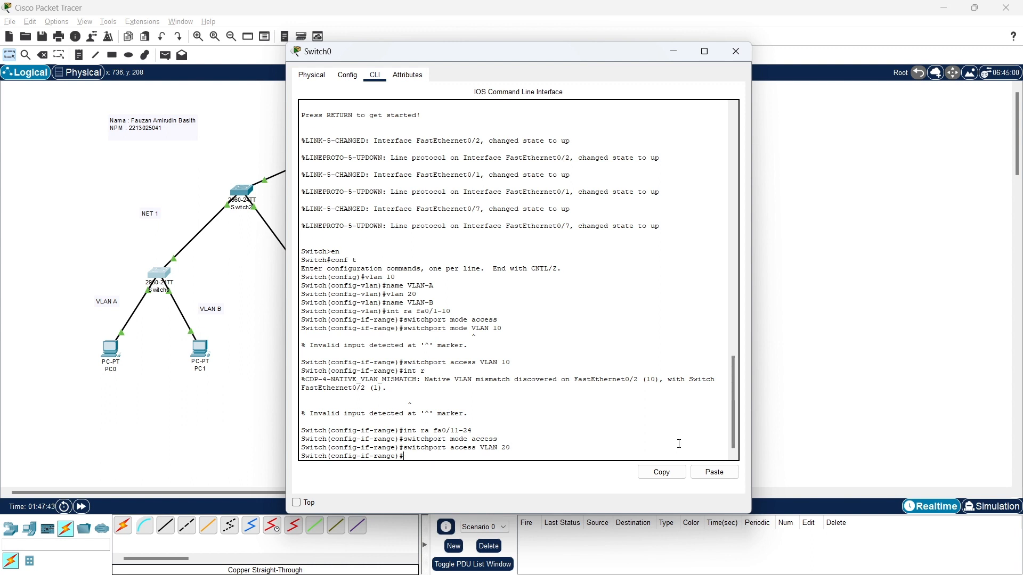
# Set Switch0's interface g0/1 to switchport trunk mode, leave interface configuration and close the switch's window
pyautogui.write('int g0/1')
pyautogui.press('Return')
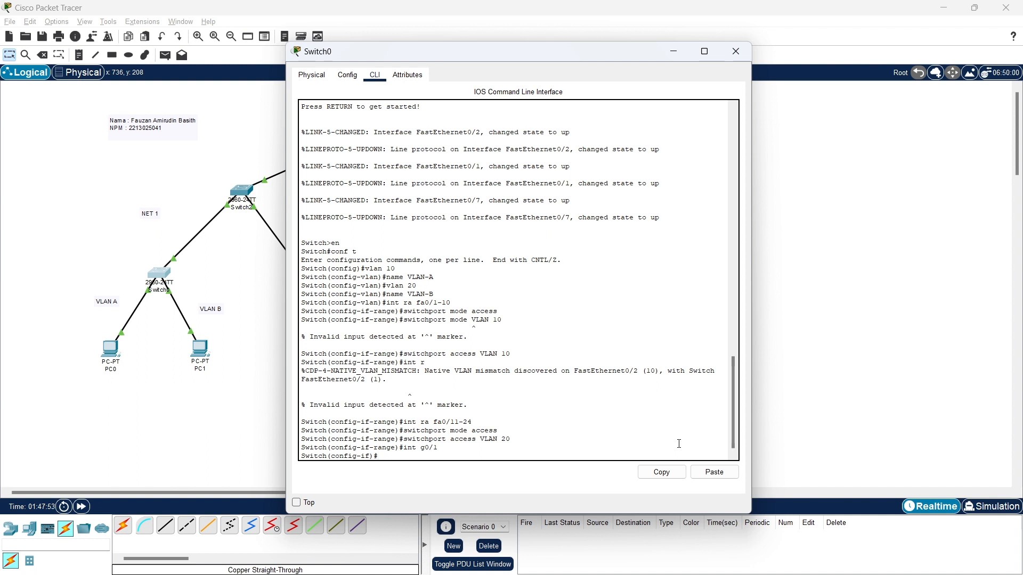
pyautogui.write('switchport mode access')
pyautogui.press('BackSpace')
pyautogui.press('BackSpace')
pyautogui.press('BackSpace')
pyautogui.press('BackSpace')
pyautogui.press('BackSpace')
pyautogui.press('BackSpace')
pyautogui.write('trunk')
pyautogui.press('Return')
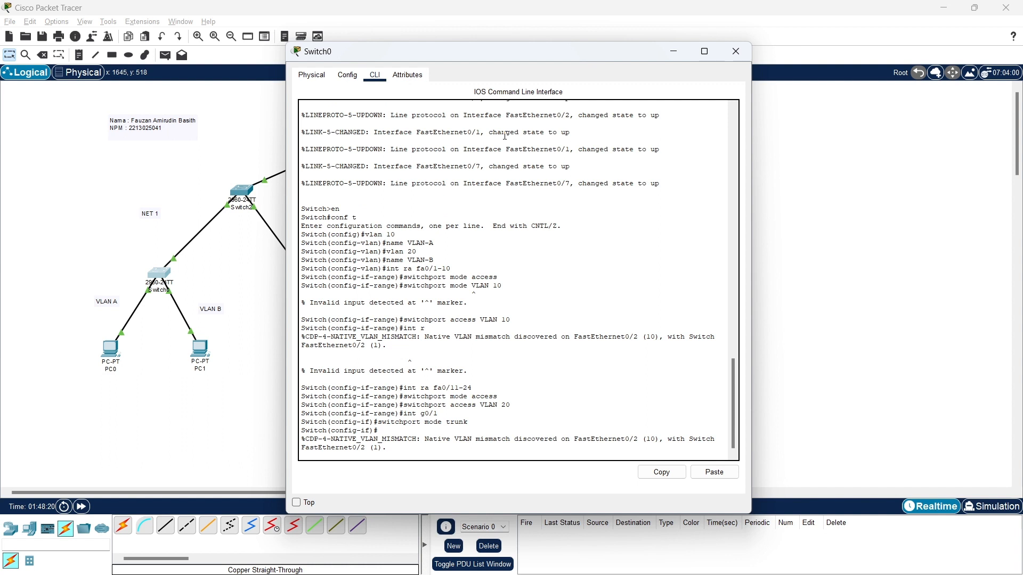
pyautogui.write('ex')
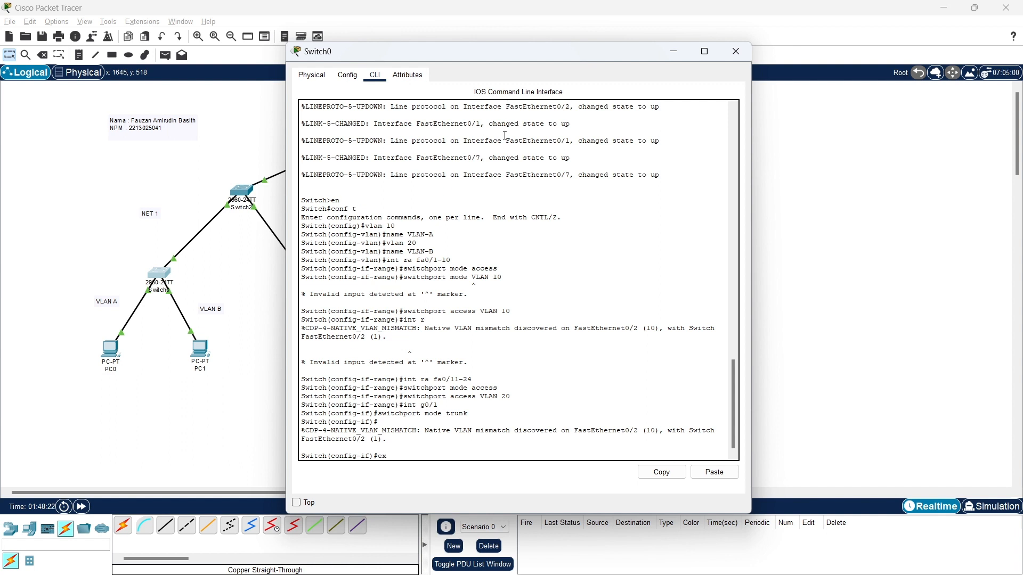
pyautogui.write('it')
pyautogui.press('Return')
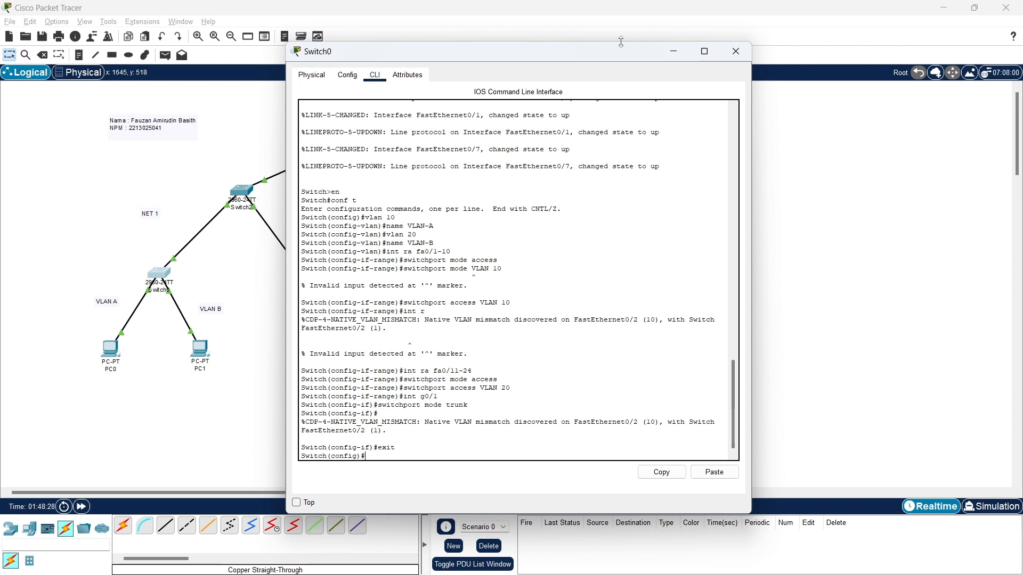
pyautogui.click(736, 51)
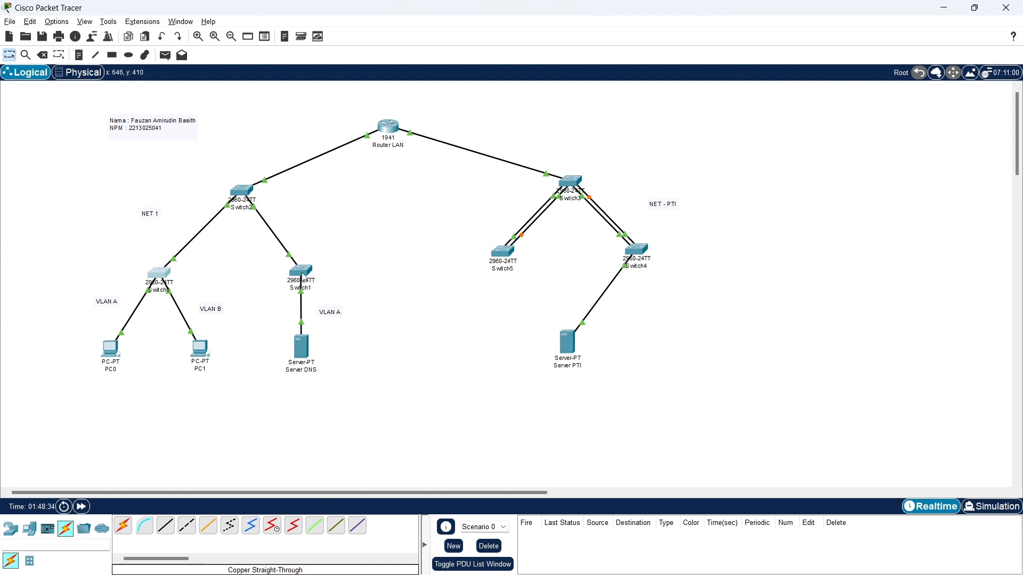
# Open Switch1's command line and enter global configuration mode
pyautogui.moveTo(301, 277)
pyautogui.click(302, 277)
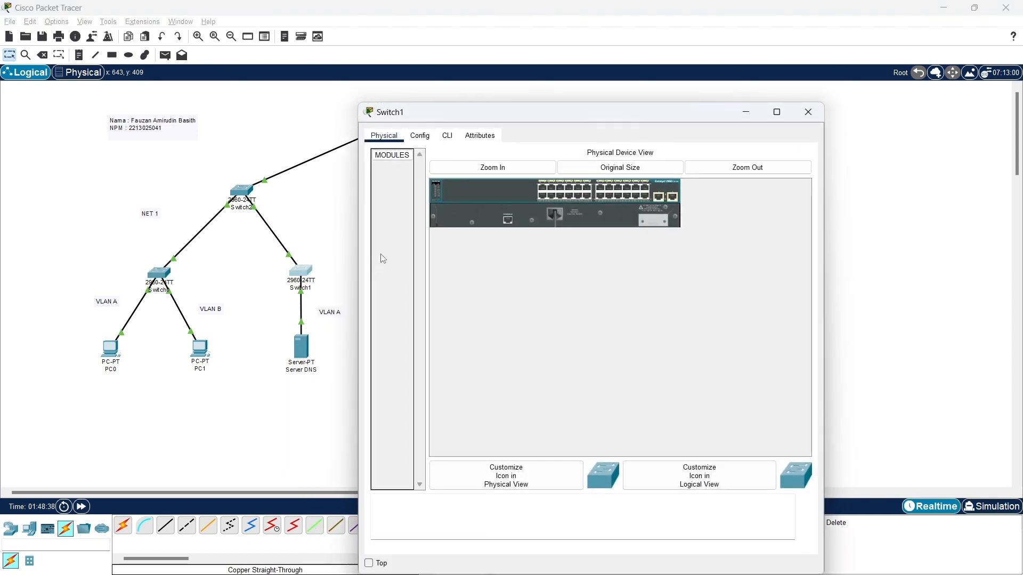
pyautogui.click(447, 136)
pyautogui.press('Return')
pyautogui.write('en')
pyautogui.press('Return')
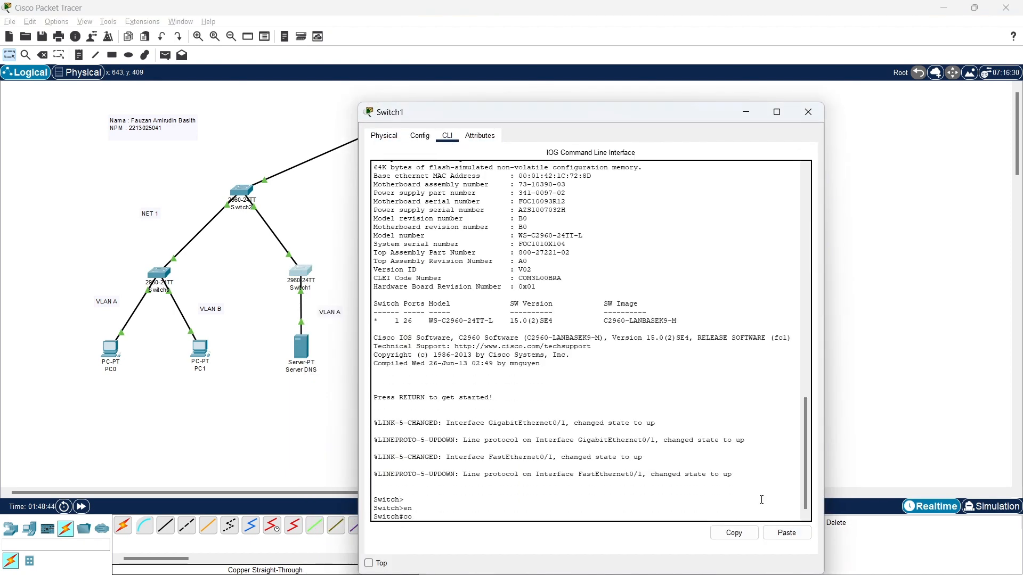
pyautogui.write('conf')
pyautogui.press('Return')
pyautogui.press('Return')
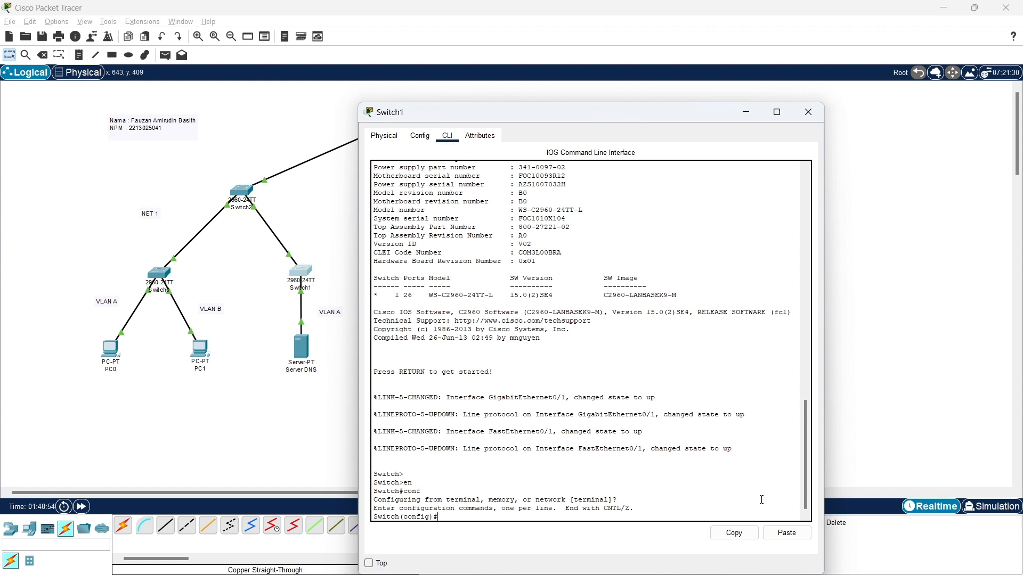
pyautogui.write('conf t')
pyautogui.press('Return')
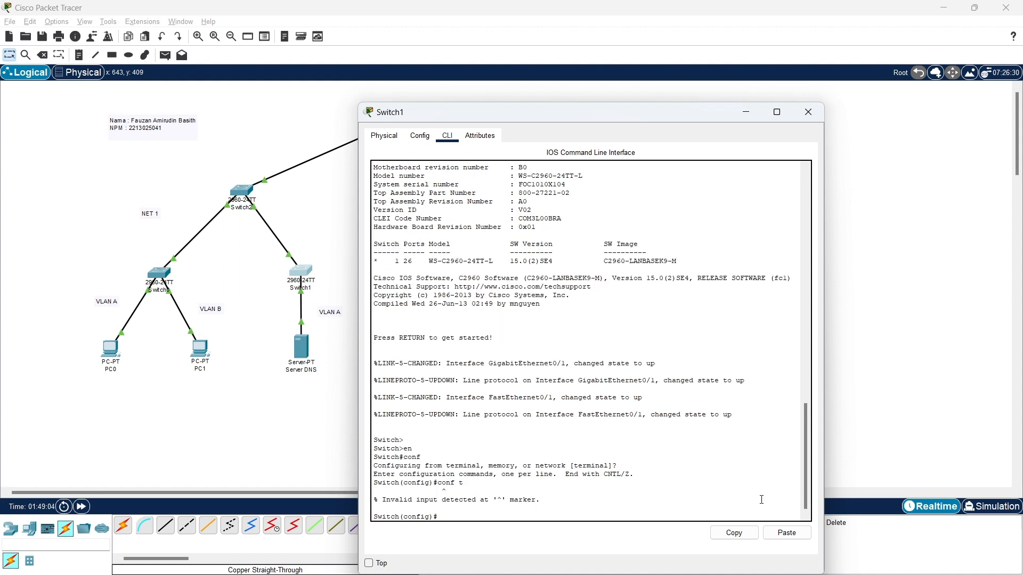
# Create VLAN 10 on Switch1 and name it VLAN-10
pyautogui.write('vlan 10')
pyautogui.press('Return')
pyautogui.write('name VLAN-10')
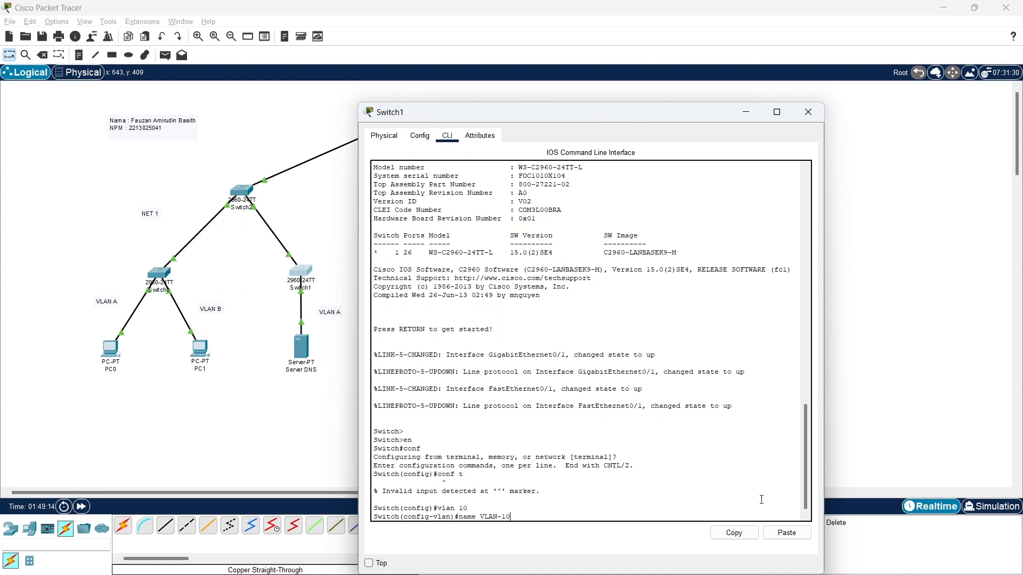
pyautogui.press('Return')
# Create VLAN 20 on Switch1 and name it VLAN-B
pyautogui.write('vlan)#')
pyautogui.press('Return')
pyautogui.write('vlan 20')
pyautogui.press('Return')
pyautogui.write('name V')
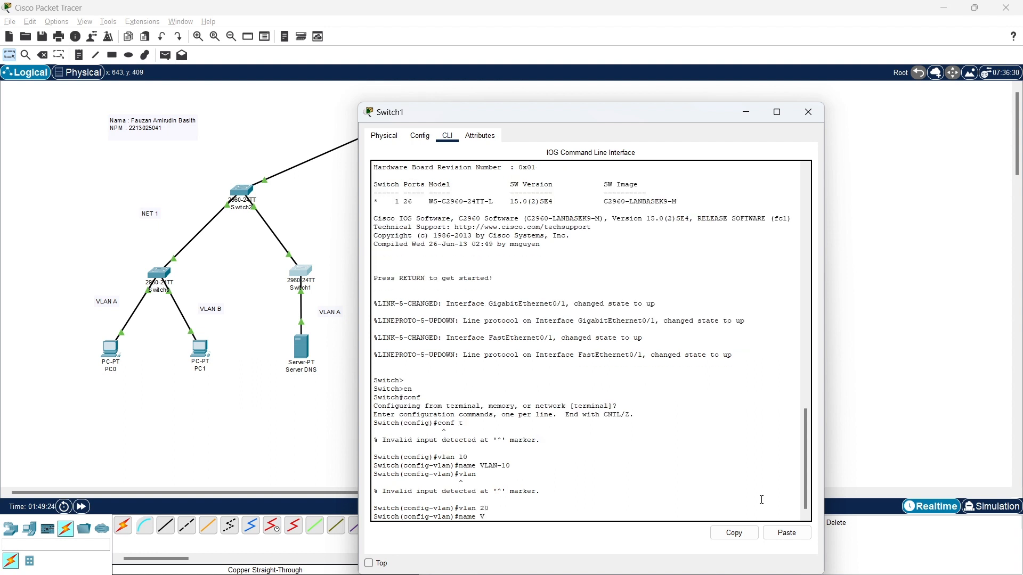
pyautogui.write('LAN-B')
pyautogui.press('Return')
# Name VLAN 10 on Switch1 VLAN-A
pyautogui.write('vlan 10')
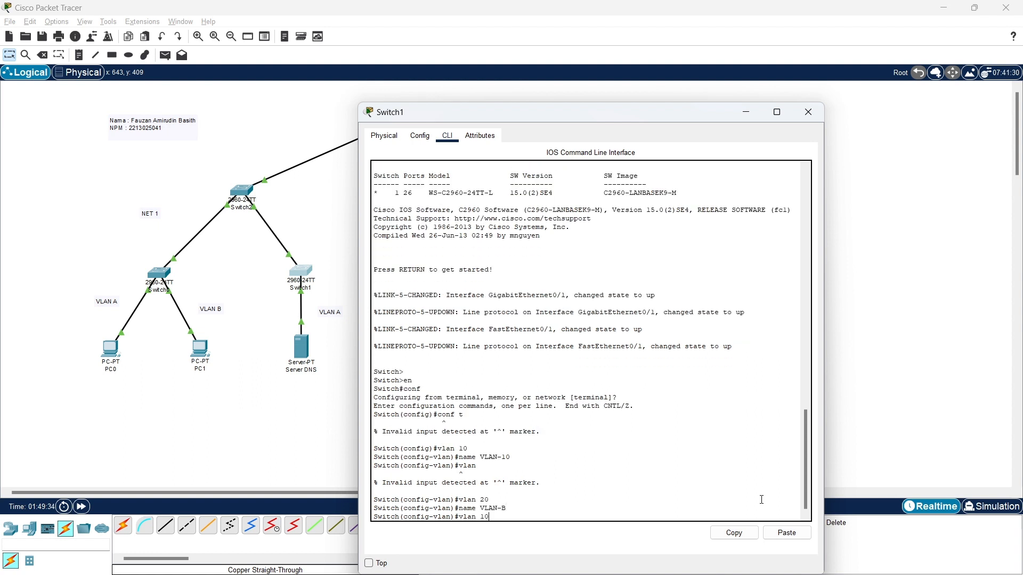
pyautogui.press('Return')
pyautogui.write('name VLAN-A')
pyautogui.press('Return')
# Set Switch1's interface range fa0/1-10 to switchport access mode
pyautogui.write('int')
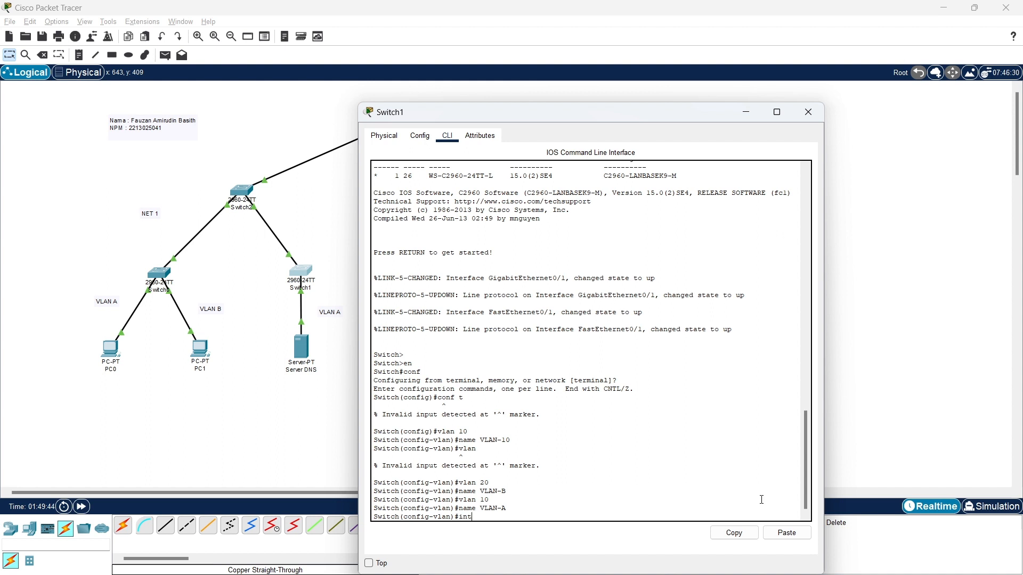
pyautogui.write(' ra fa0/1-10')
pyautogui.press('Return')
pyautogui.write('switchport mode access')
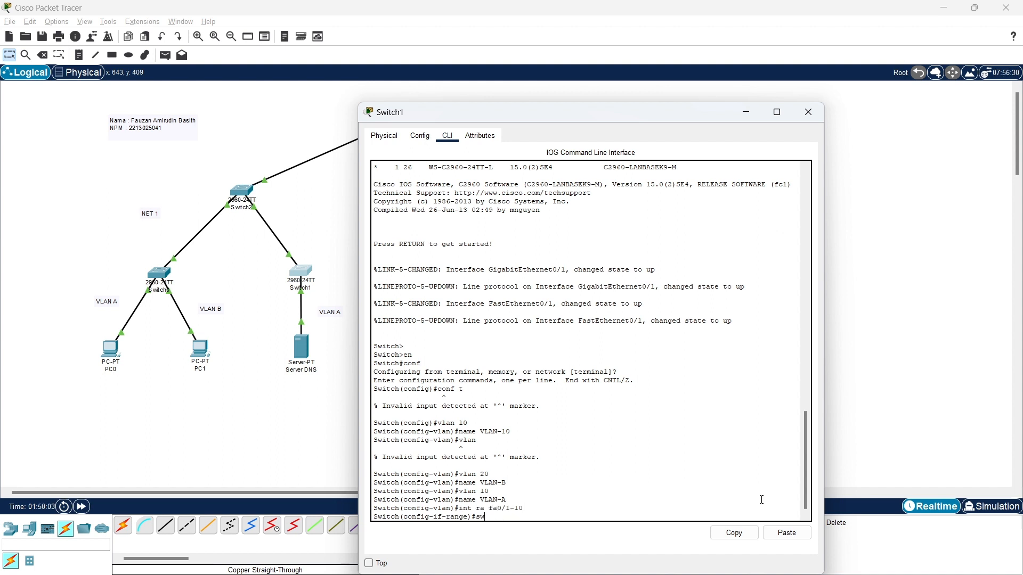
pyautogui.press('Return')
# Assign Switch1's ports fa0/1-10 to VLAN 10 with switchport access vlan 10
pyautogui.press('Up')
pyautogui.press('Left')
pyautogui.press('Left')
pyautogui.press('Left')
pyautogui.press('Left')
pyautogui.press('Left')
pyautogui.press('Left')
pyautogui.press('BackSpace')
pyautogui.press('BackSpace')
pyautogui.press('BackSpace')
pyautogui.press('BackSpace')
pyautogui.press('BackSpace')
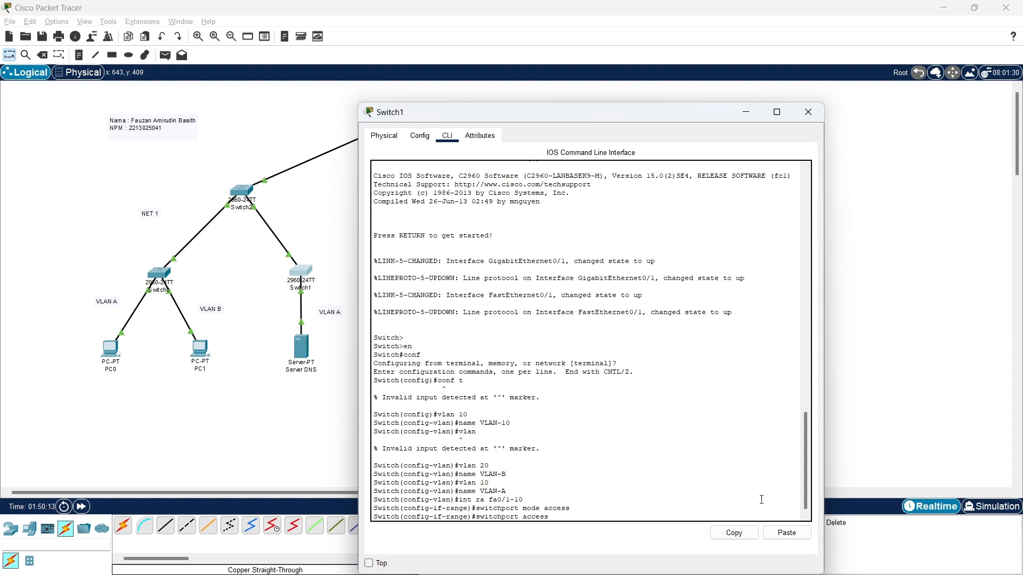
pyautogui.write('vlan 10')
pyautogui.press('Return')
# Set Switch1's interface range fa0/11-24 to switchport access mode
pyautogui.write('int ra fa')
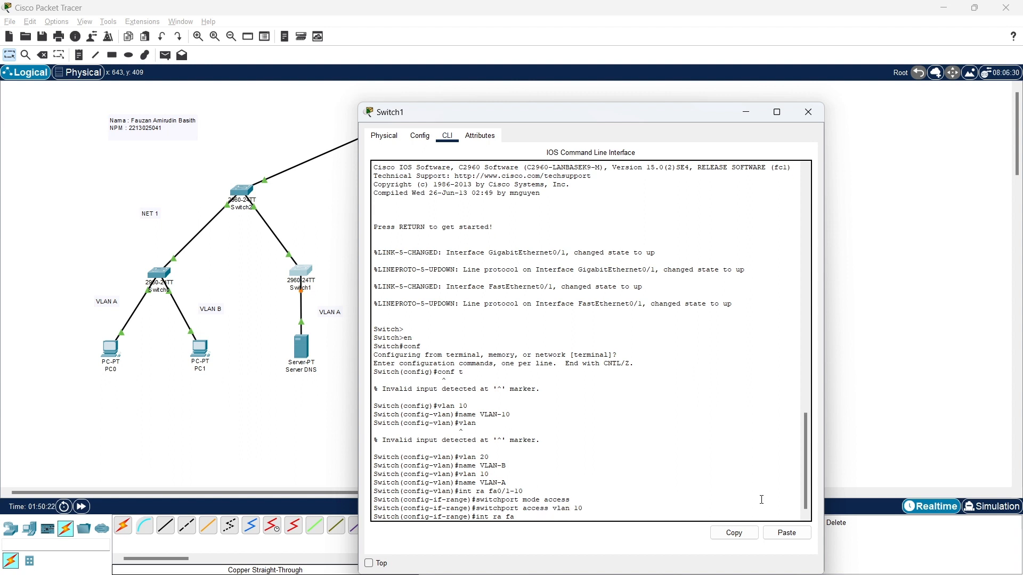
pyautogui.write('0/11-24')
pyautogui.press('Return')
pyautogui.press('Up')
pyautogui.press('Up')
pyautogui.press('Up')
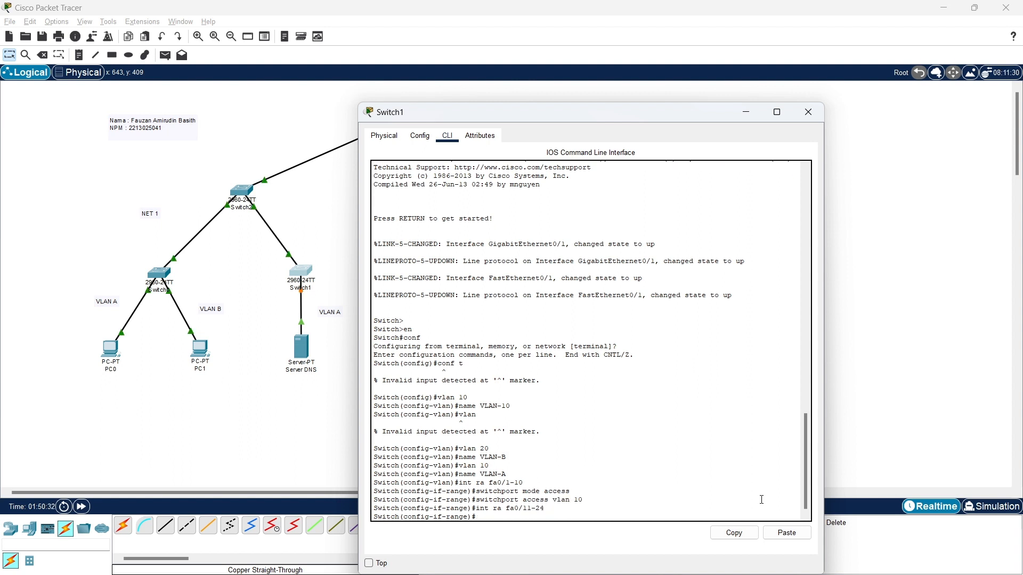
pyautogui.press('Return')
# Assign Switch1's ports fa0/11-24 to VLAN 20 with switchport access vlan 20
pyautogui.press('Up')
pyautogui.press('Up')
pyautogui.press('Up')
pyautogui.press('BackSpace')
pyautogui.press('BackSpace')
pyautogui.write('20')
pyautogui.press('Return')
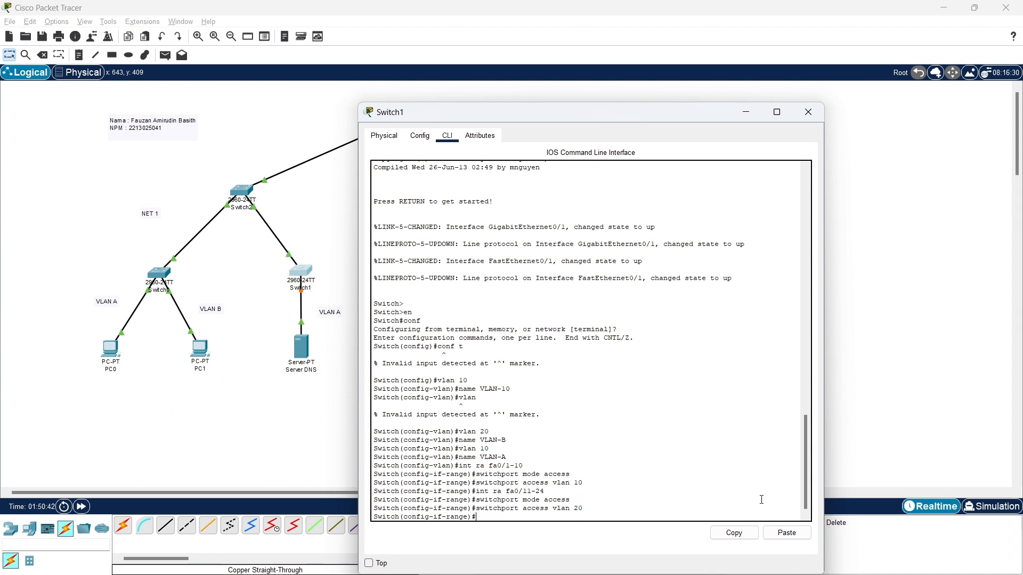
# Set Switch1's uplink interface g0/1 toward Switch2 to switchport trunk mode
pyautogui.write('int f')
pyautogui.write('0/1')
pyautogui.press('Return')
pyautogui.write('switchport mode trunk')
pyautogui.press('Return')
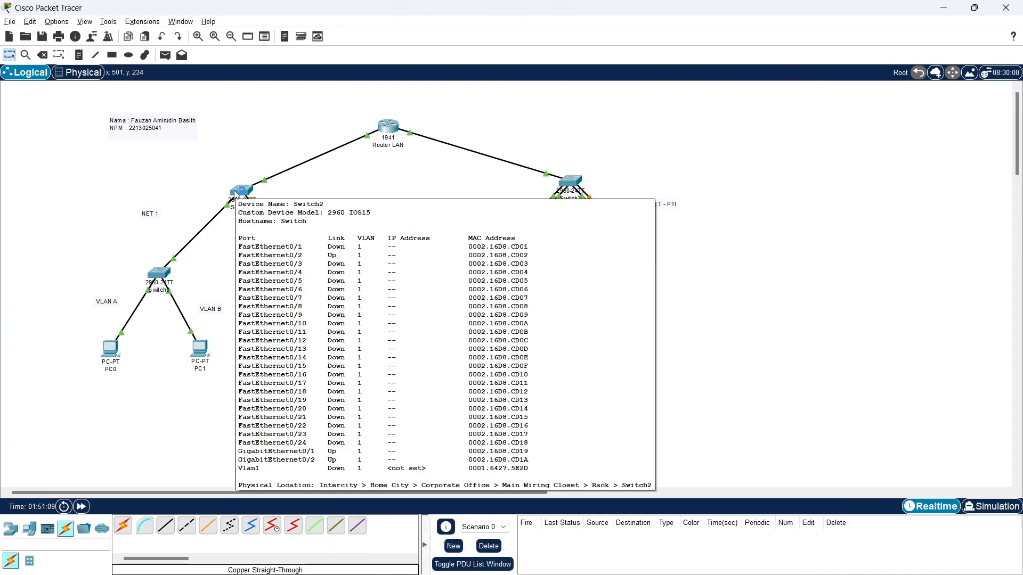
# Open Switch2's command line and enter global configuration mode
pyautogui.click(234, 192)
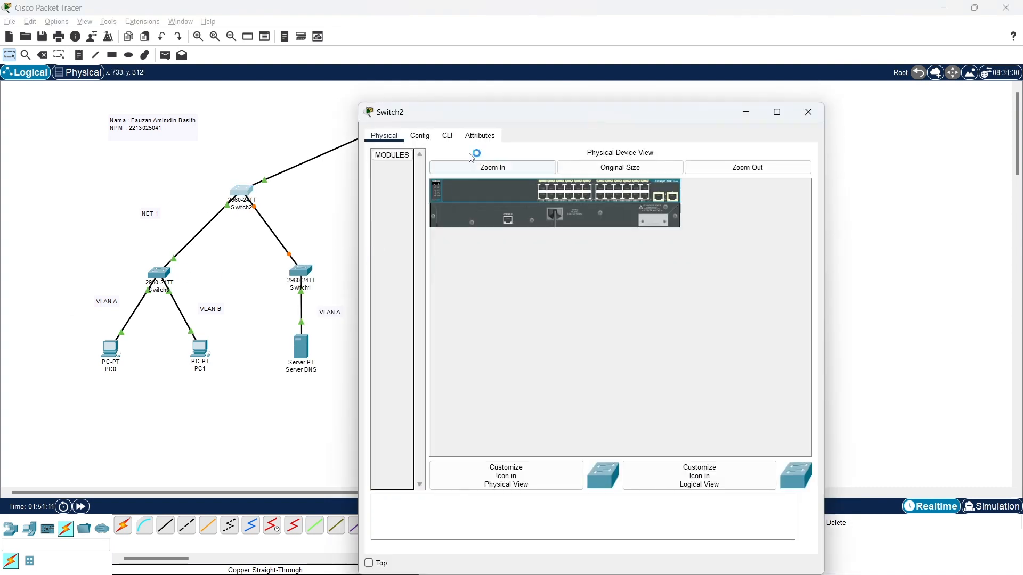
pyautogui.click(447, 135)
pyautogui.press('Return')
pyautogui.write('en')
pyautogui.press('Return')
pyautogui.write('conf t')
pyautogui.press('Return')
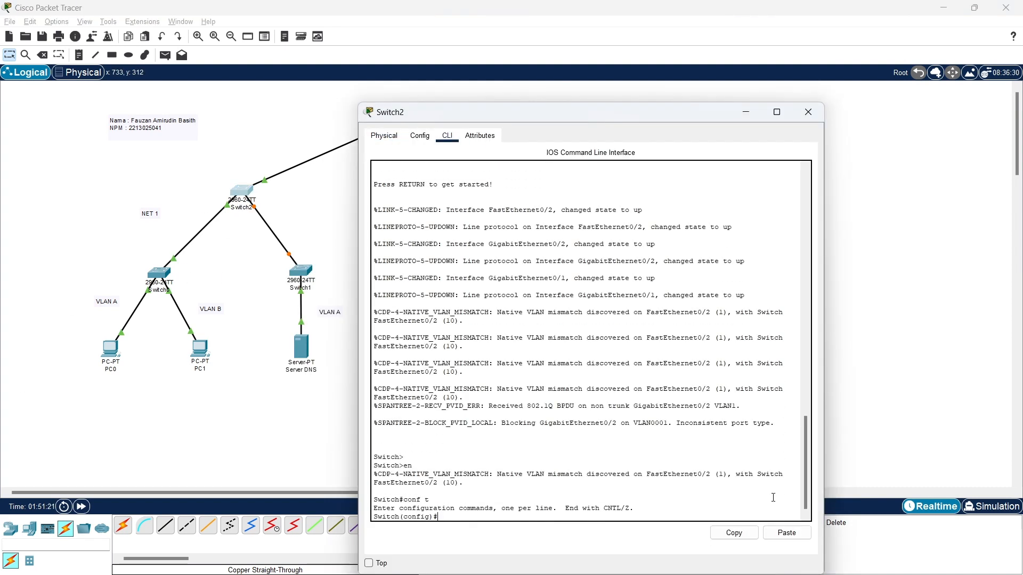
# Create VLAN 10 on Switch2 and name it VLAN-A
pyautogui.write('vlan 10')
pyautogui.press('Return')
pyautogui.write('name VLAN-A')
pyautogui.press('Return')
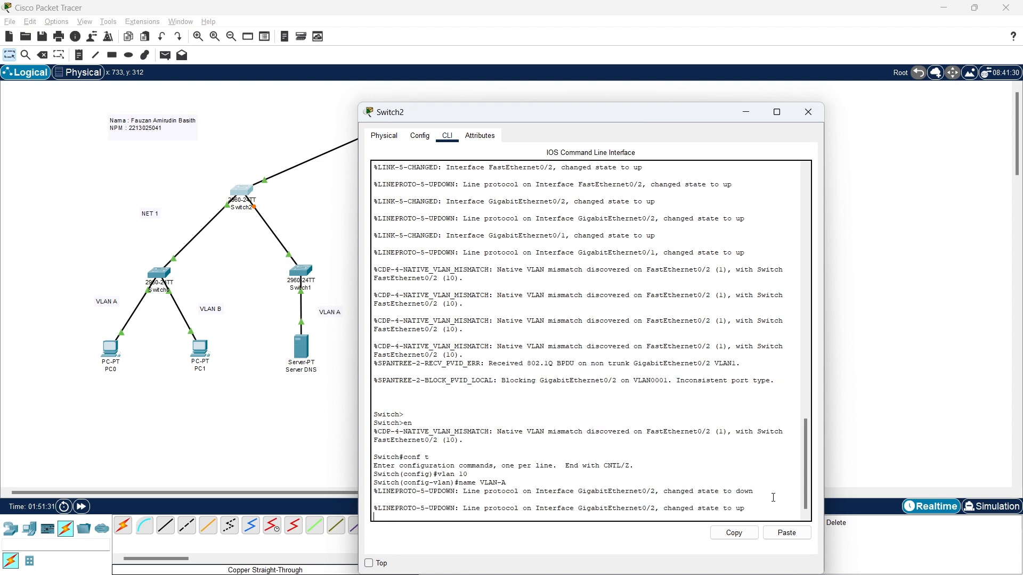
pyautogui.write('vlan 10')
pyautogui.press('Return')
pyautogui.write('name VLAN-A')
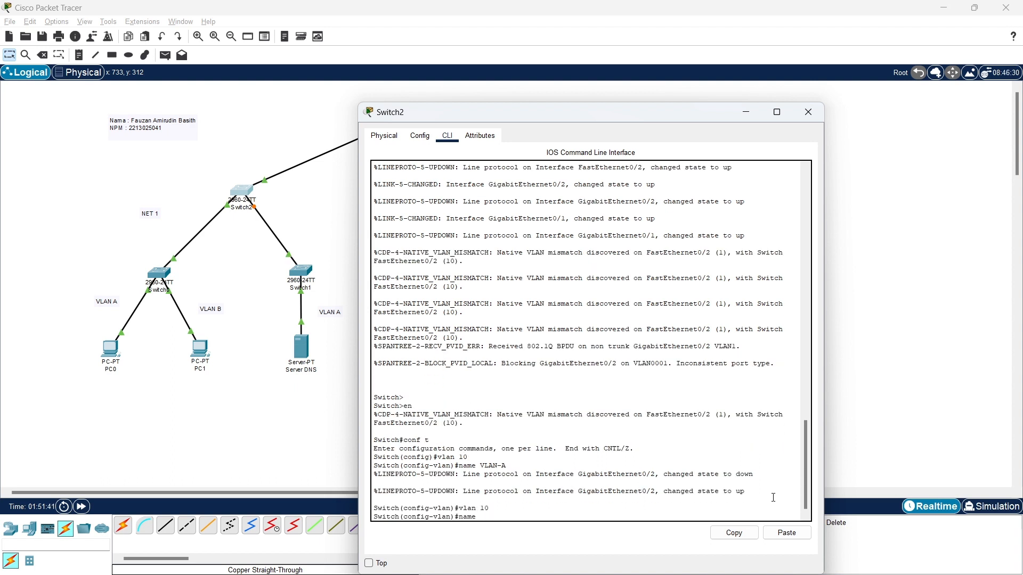
pyautogui.press('Return')
# Create VLAN 20 on Switch2 and name it VLAN-B
pyautogui.write('vlan)#vlan 20')
pyautogui.press('Return')
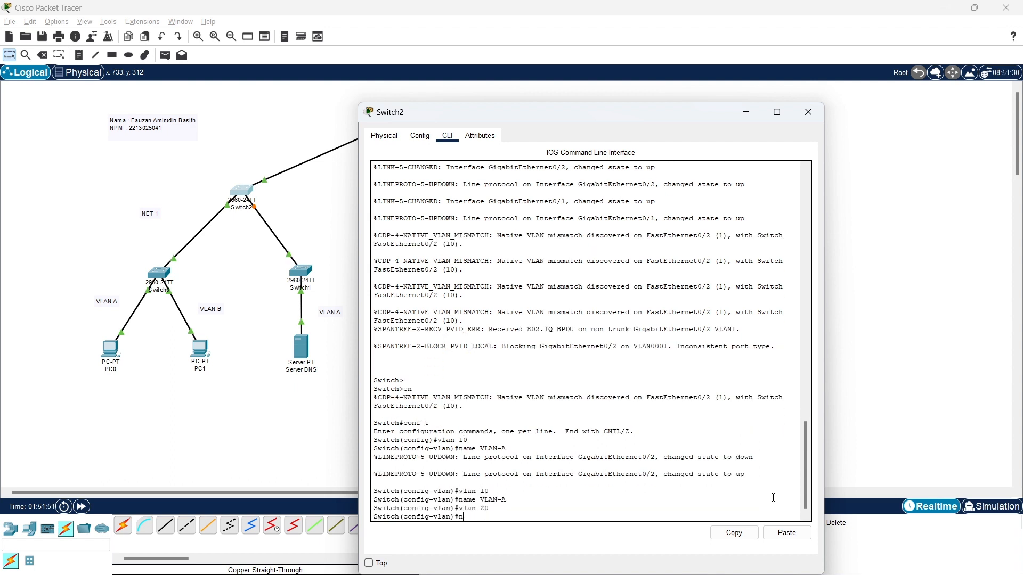
pyautogui.write('name VLAN-B')
pyautogui.press('Return')
# Set Switch2's interface range fa0/1-10 to switchport access mode
pyautogui.write('int ra fa0/1-10')
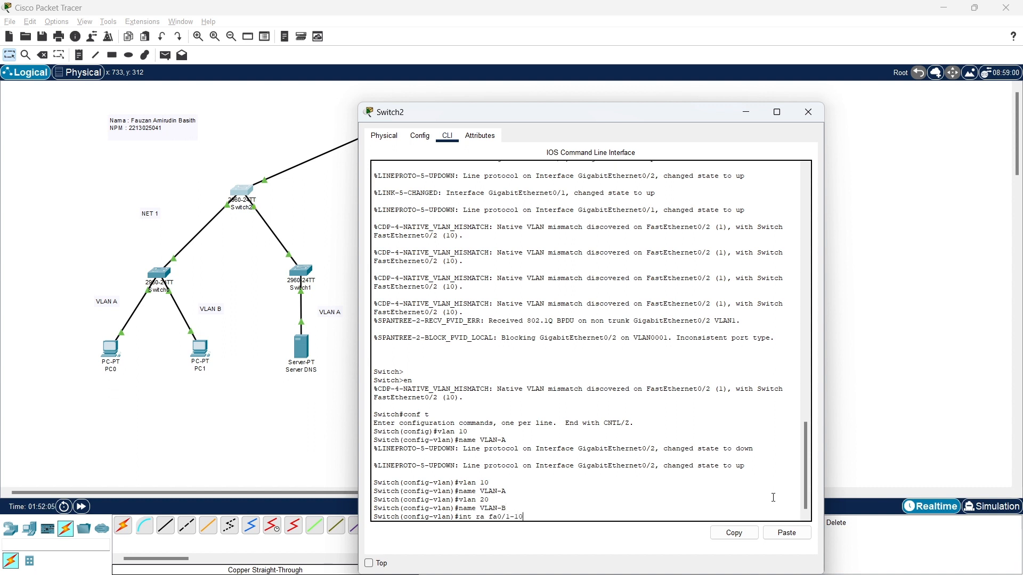
pyautogui.press('Return')
pyautogui.write('switchport mode access')
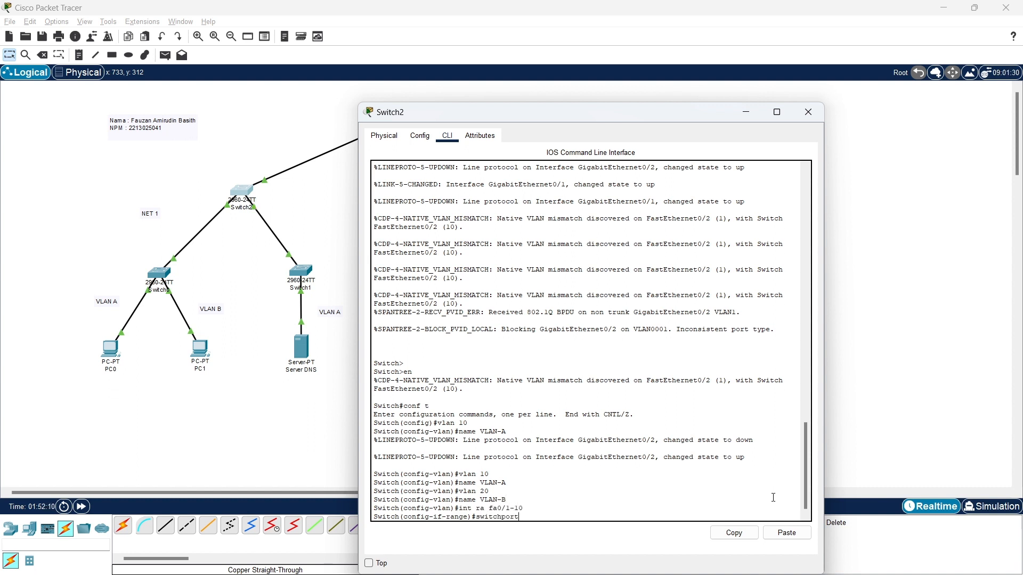
pyautogui.press('Return')
pyautogui.write('name VLAN-A')
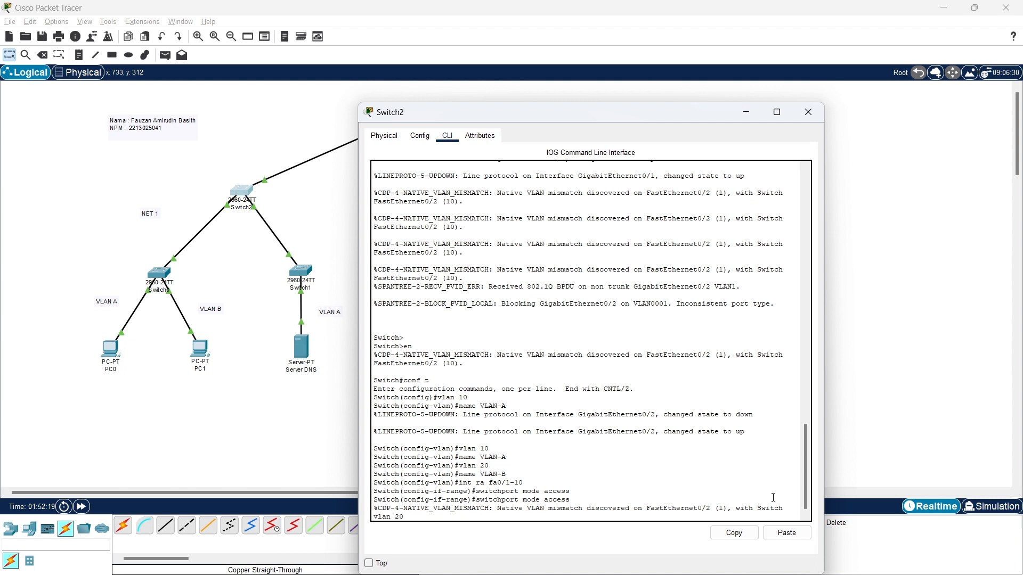
pyautogui.press('BackSpace')
pyautogui.press('BackSpace')
pyautogui.press('BackSpace')
pyautogui.press('BackSpace')
pyautogui.press('BackSpace')
pyautogui.press('BackSpace')
pyautogui.press('BackSpace')
pyautogui.press('BackSpace')
pyautogui.press('BackSpace')
pyautogui.press('BackSpace')
pyautogui.press('BackSpace')
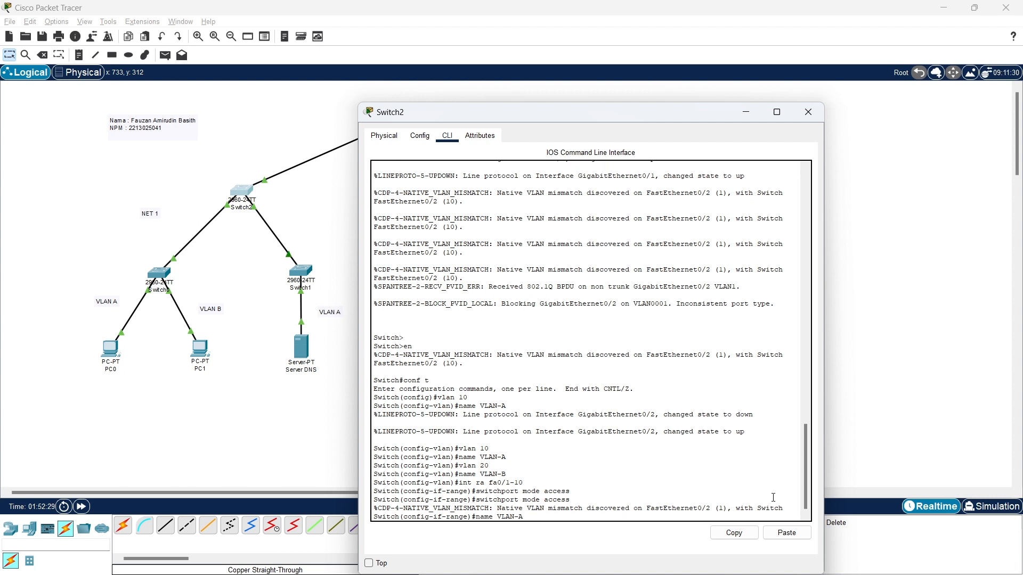
# Assign Switch2's ports fa0/1-10 to VLAN 10 with switchport access vlan 10
pyautogui.write('switchport access vlan 10')
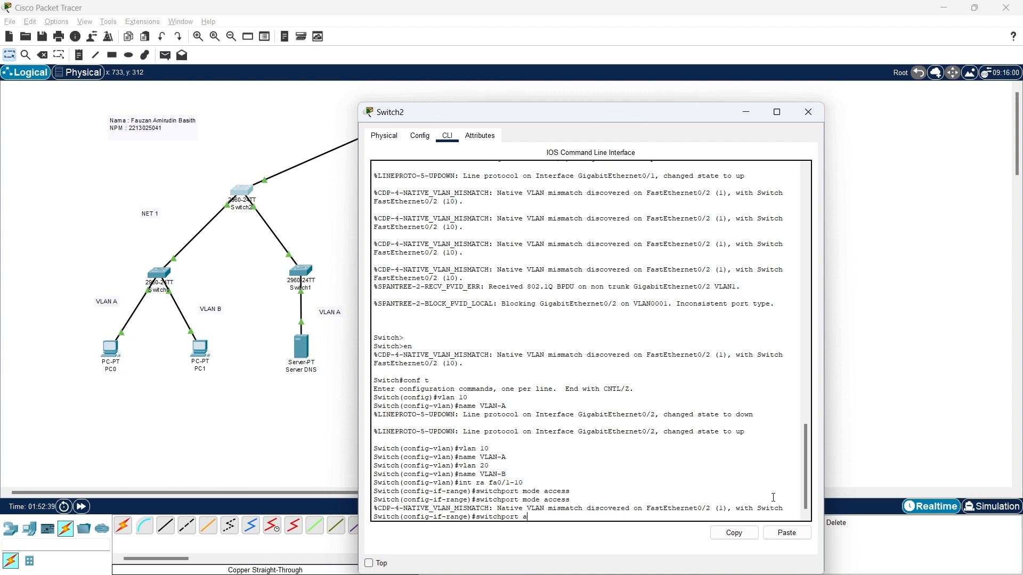
pyautogui.press('Return')
# Set Switch2's interface range fa0/11-24 to switchport access mode and assign it to VLAN 20
pyautogui.write('int ra fa0/11-24')
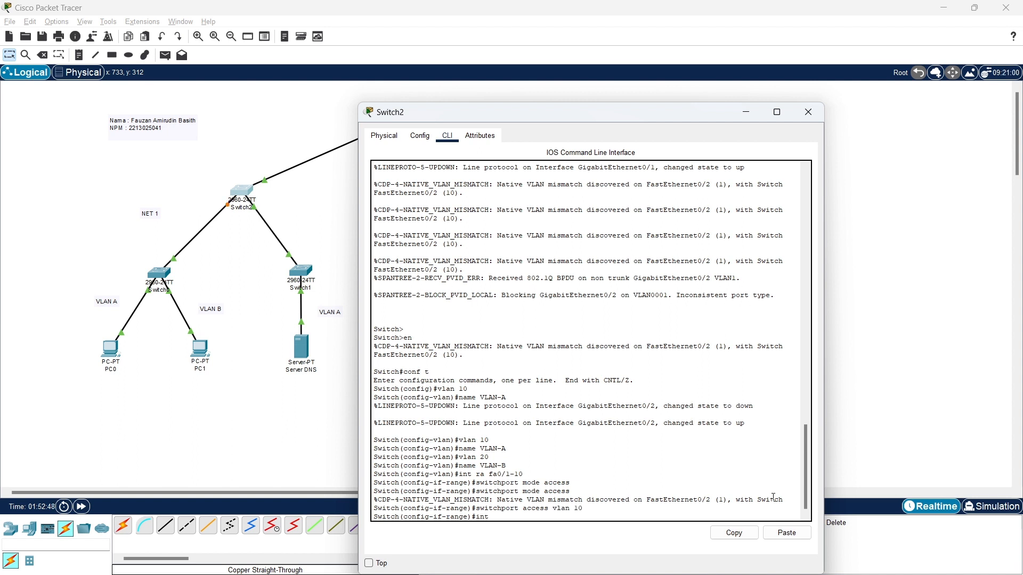
pyautogui.press('Return')
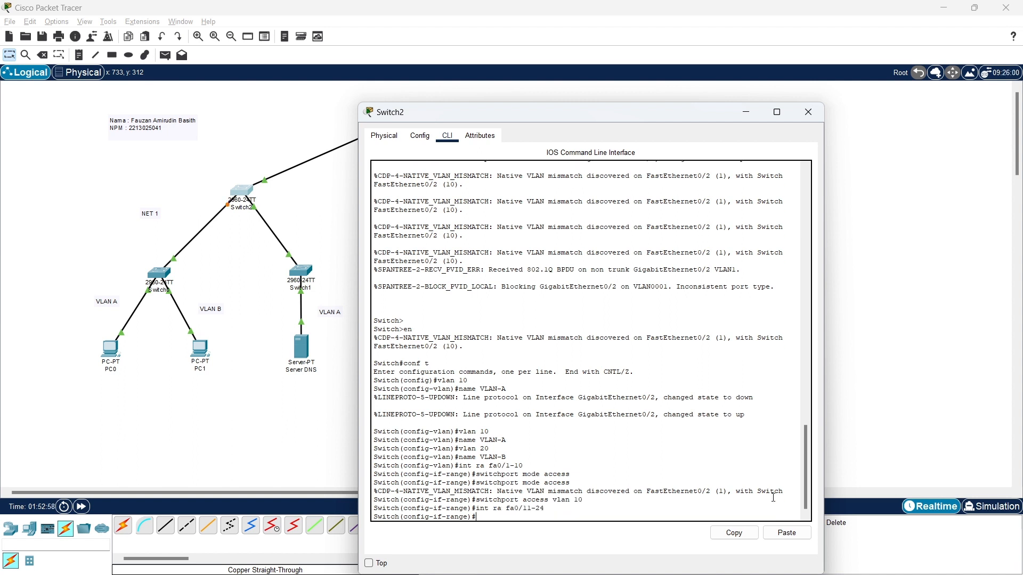
pyautogui.write('switchport mode access')
pyautogui.press('Return')
pyautogui.write('switchport access vlan 20')
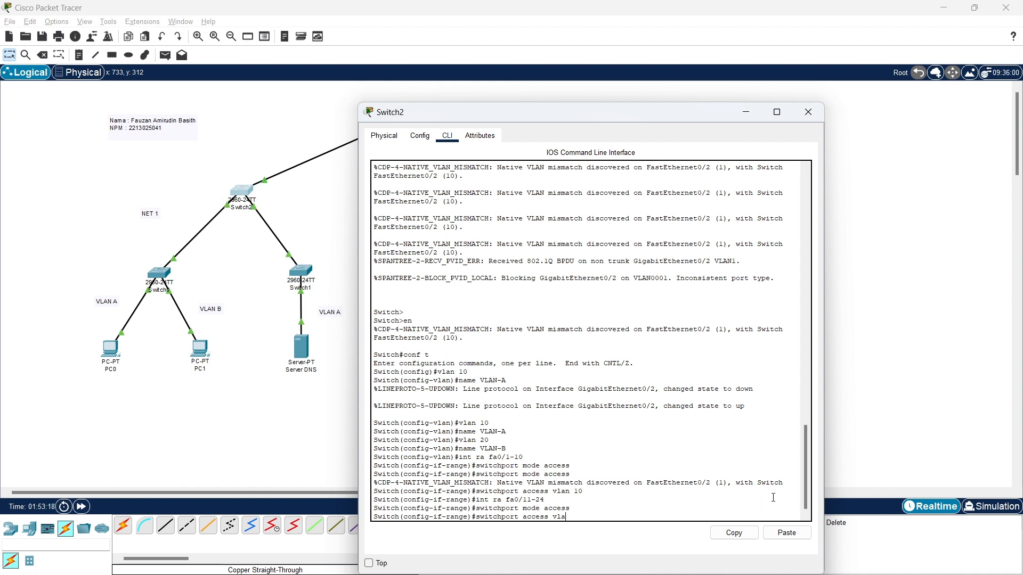
pyautogui.press('Return')
# Set Switch2's g0/1 interface to switchport trunk mode and exit its interface configuration
pyautogui.write('int g0/1')
pyautogui.press('Return')
pyautogui.write('switchport mode ')
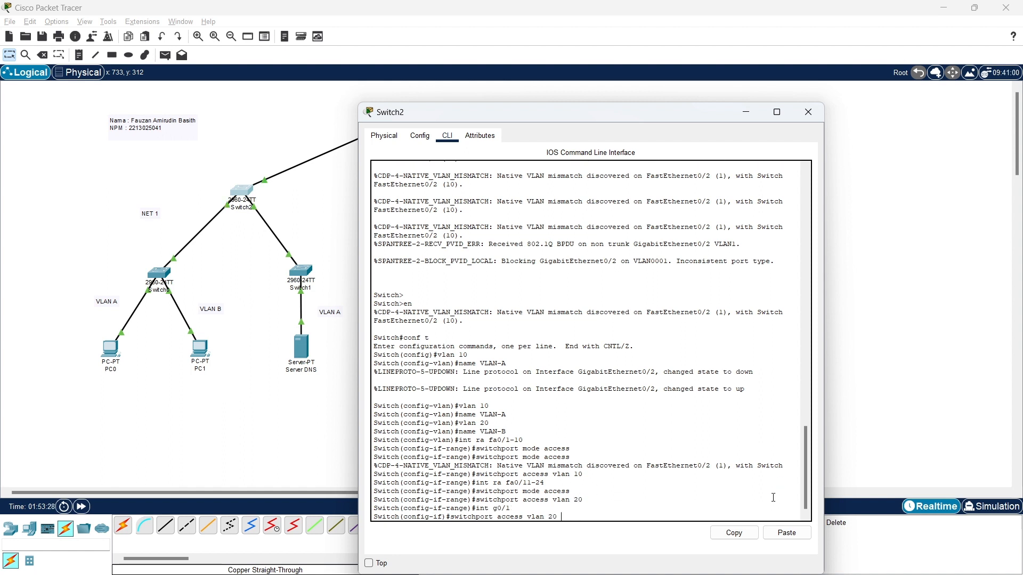
pyautogui.write('trunk')
pyautogui.press('Return')
pyautogui.write('exit')
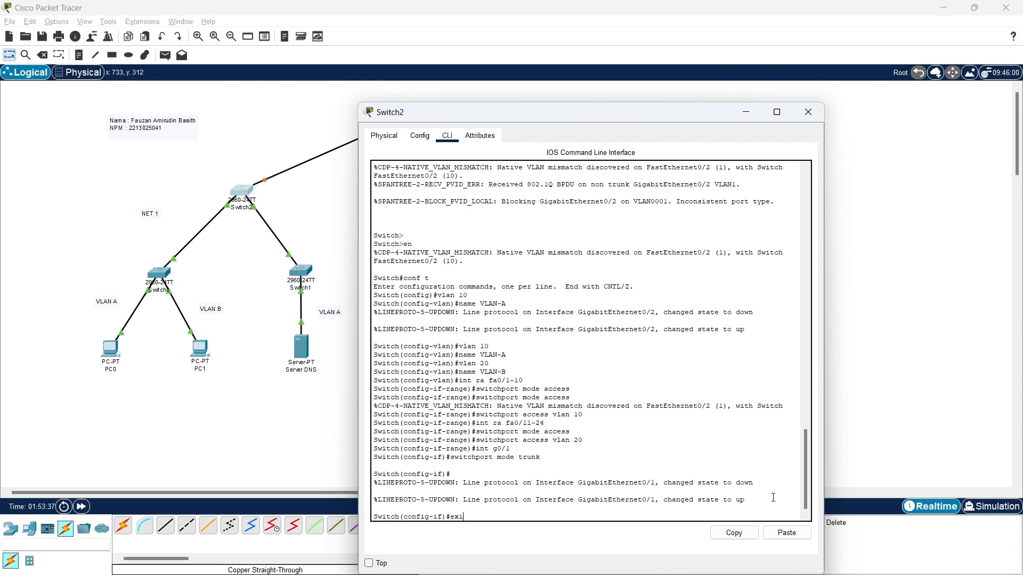
pyautogui.press('Return')
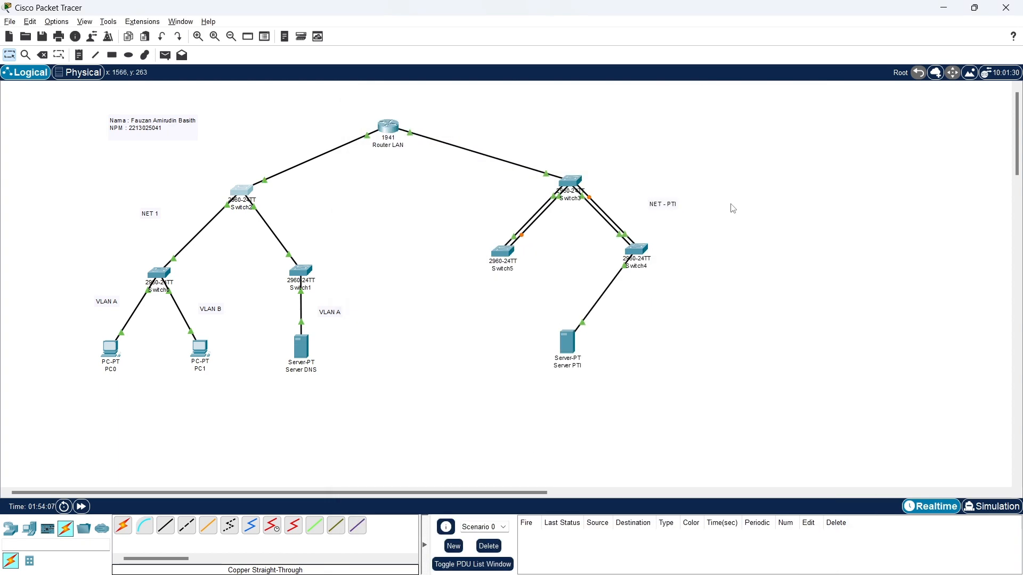
# Switch PC0's IPv4 configuration to DHCP so it requests its address automatically
pyautogui.click(113, 352)
pyautogui.click(464, 136)
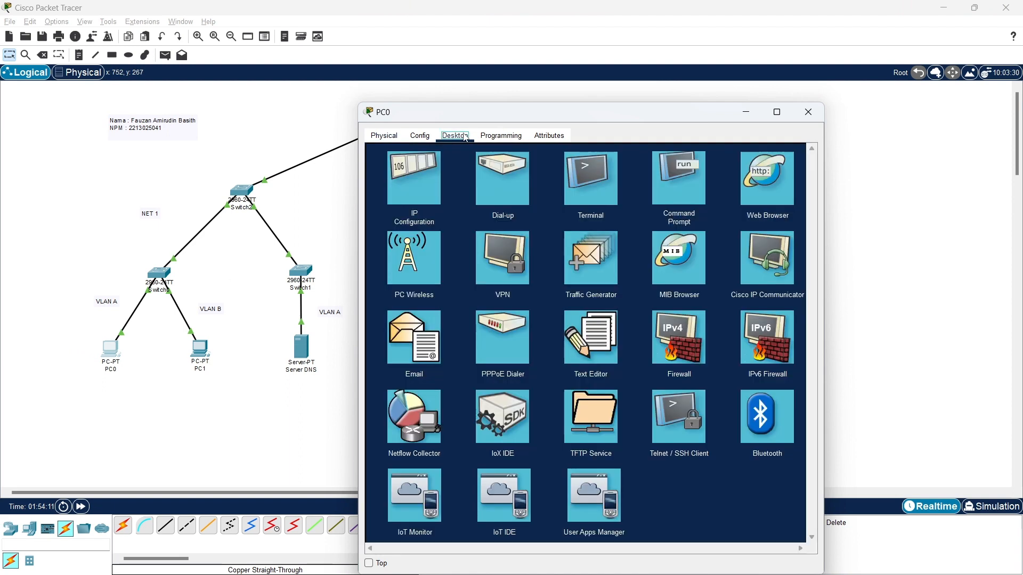
pyautogui.click(436, 198)
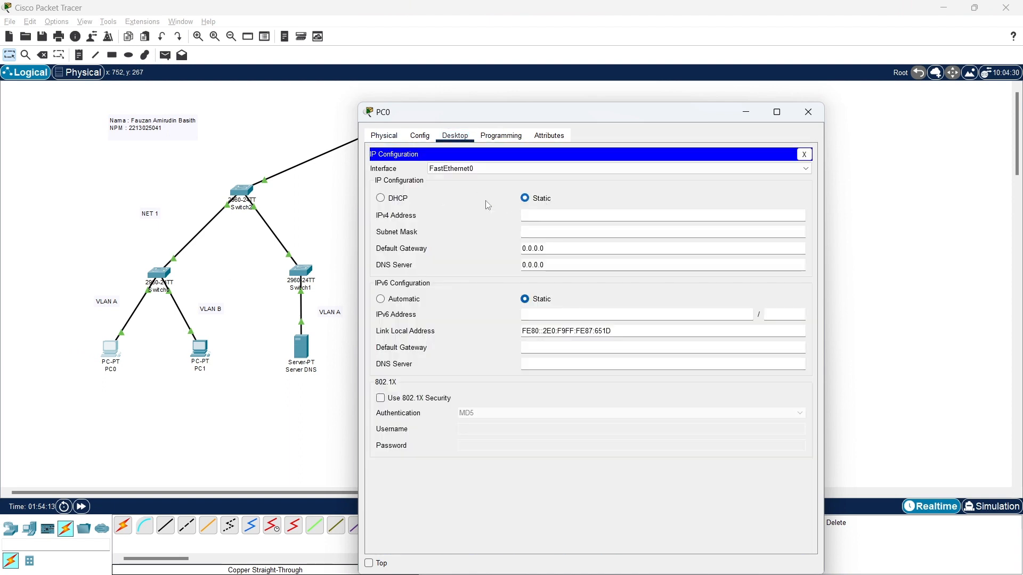
pyautogui.click(391, 203)
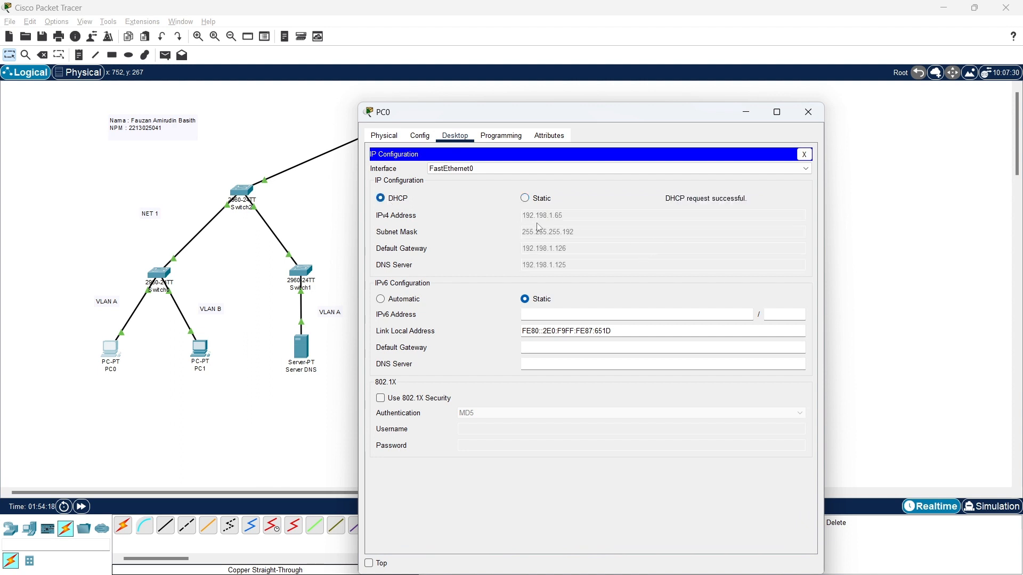
pyautogui.click(808, 112)
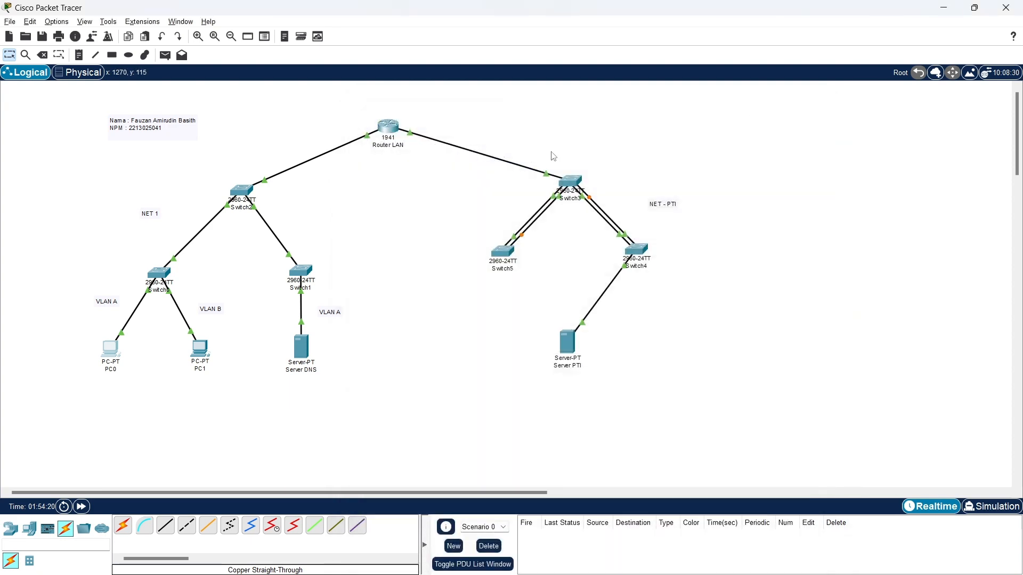
# Switch PC1's IPv4 configuration to DHCP so it requests its address automatically
pyautogui.click(200, 349)
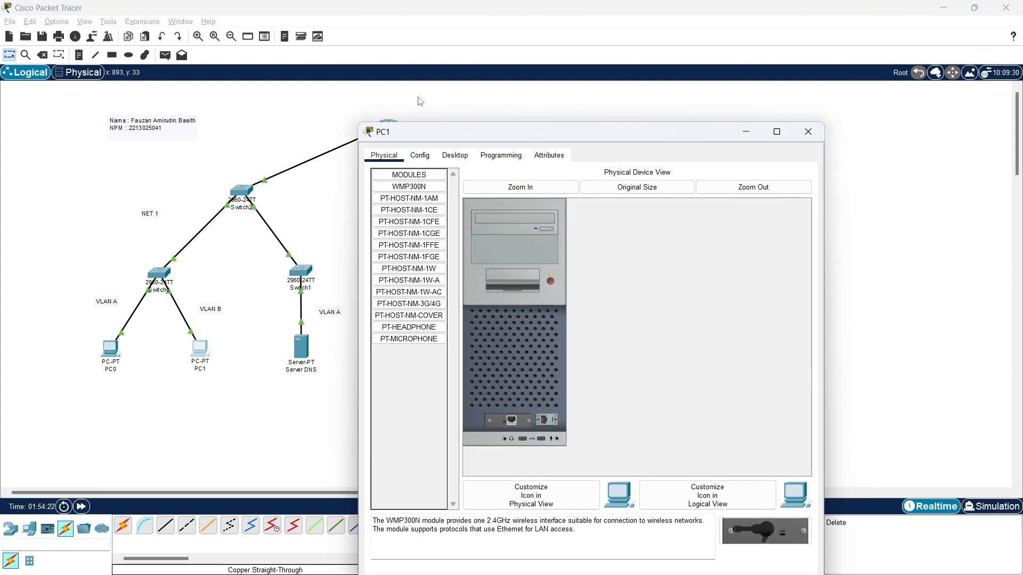
pyautogui.click(454, 155)
pyautogui.click(420, 200)
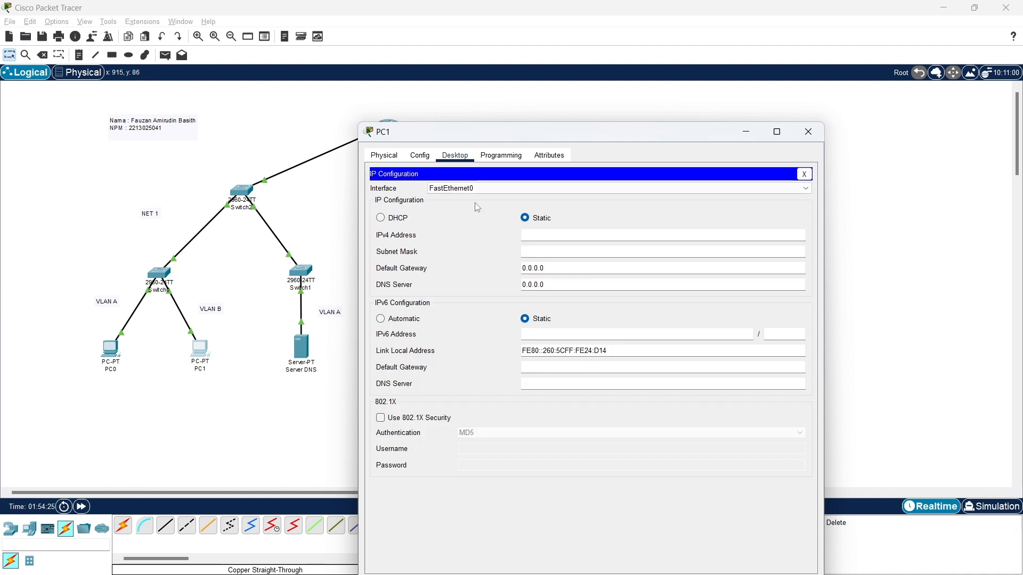
pyautogui.click(388, 216)
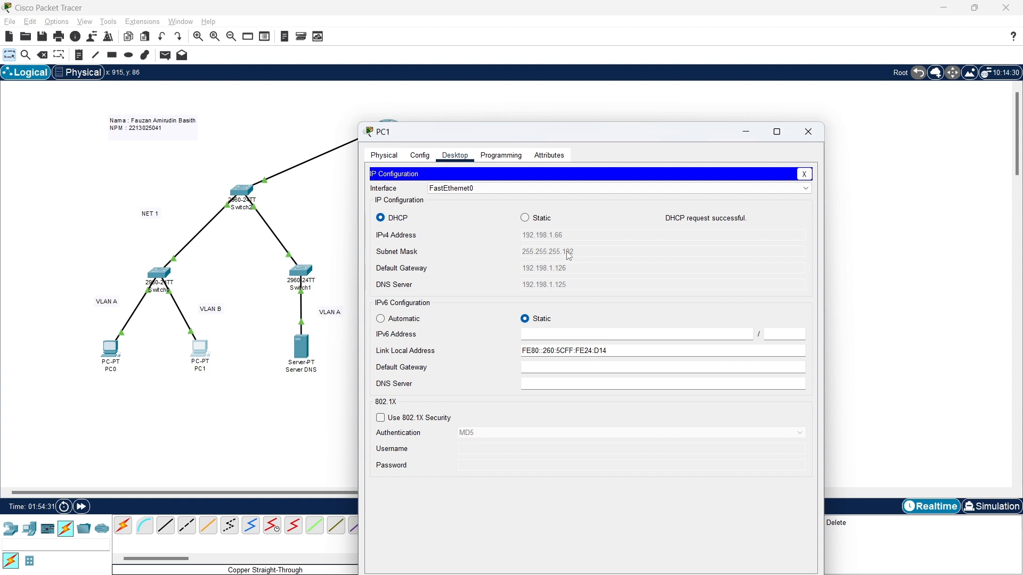
pyautogui.click(813, 134)
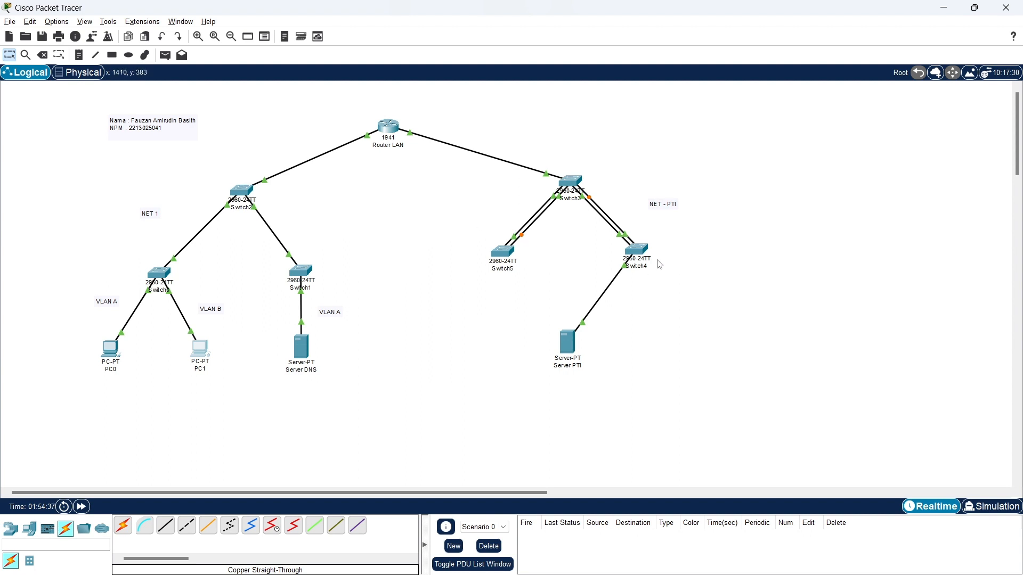
# Open Switch3's command line and enter global configuration mode with en and conf t
pyautogui.click(571, 183)
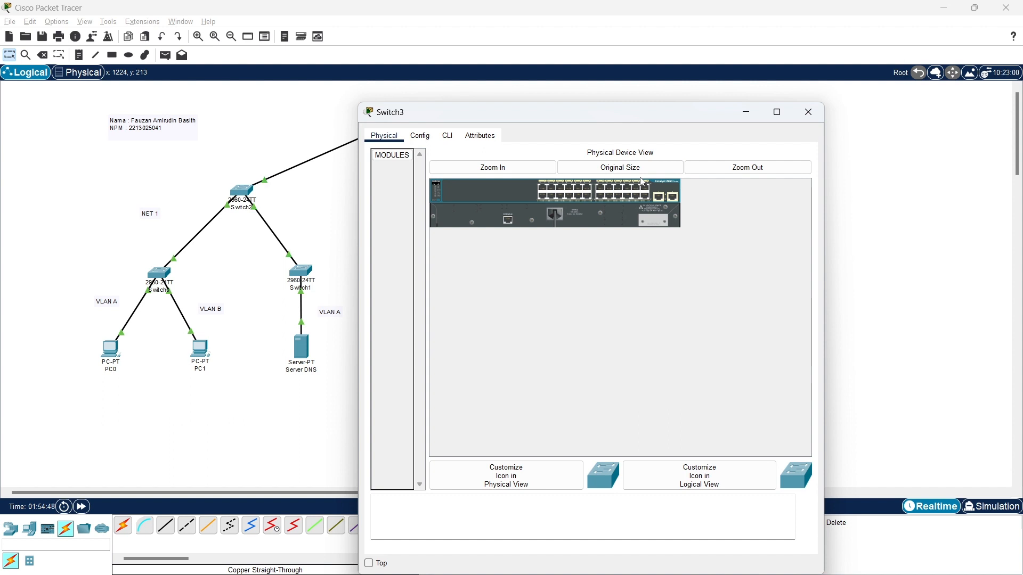
pyautogui.click(446, 136)
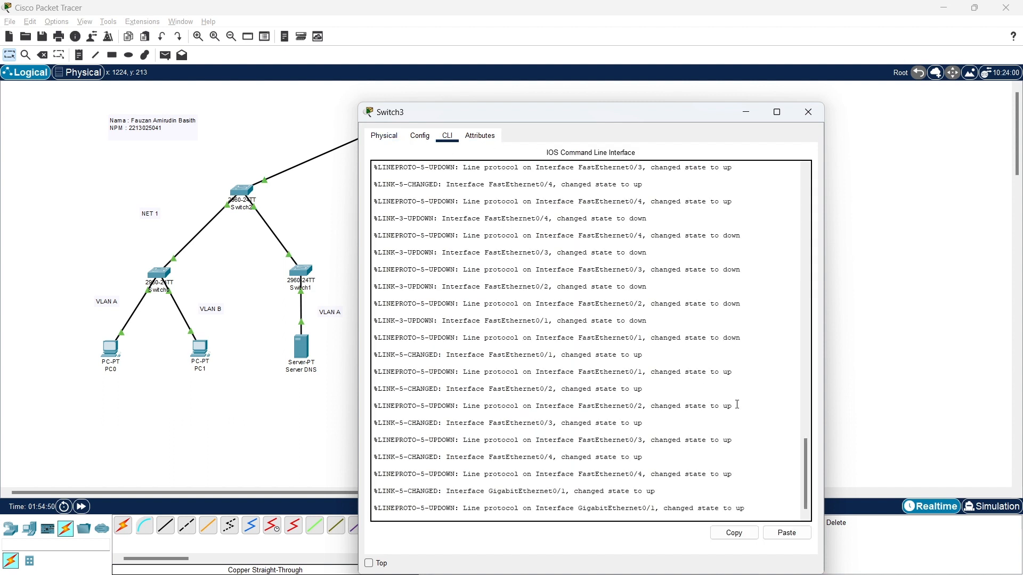
pyautogui.press('Return')
pyautogui.press('Return')
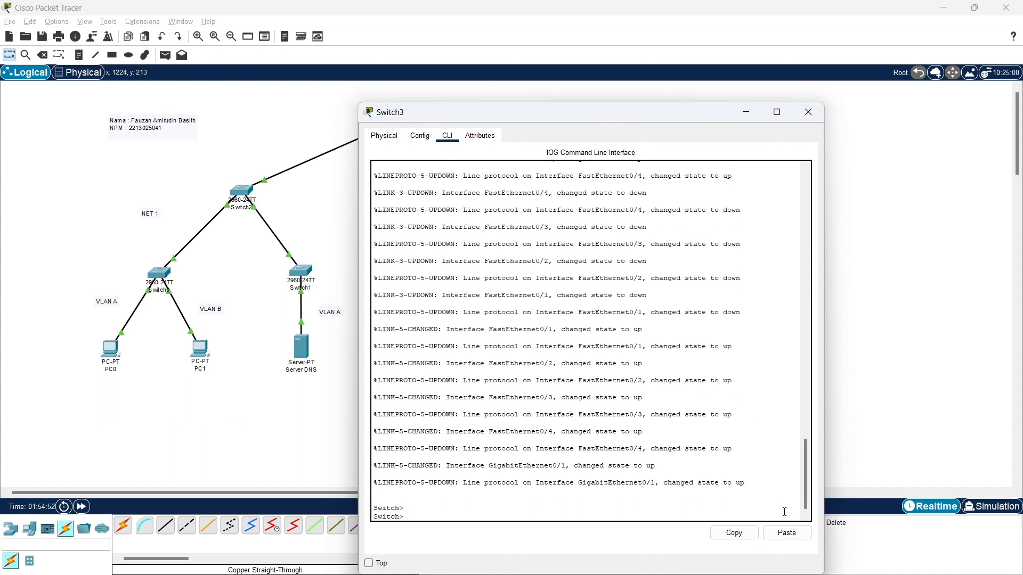
pyautogui.write('en')
pyautogui.press('Return')
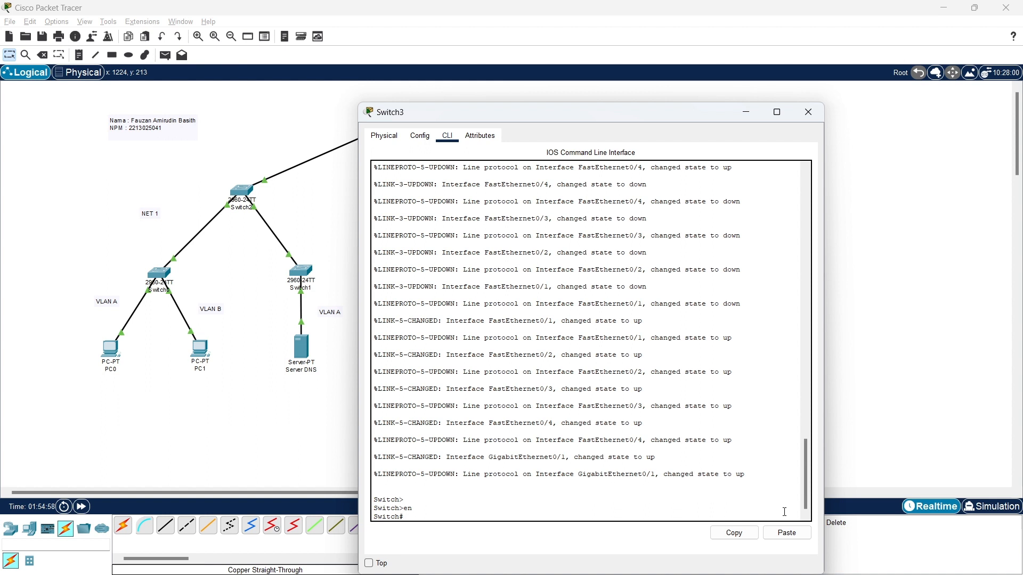
pyautogui.write('conf t')
pyautogui.press('Return')
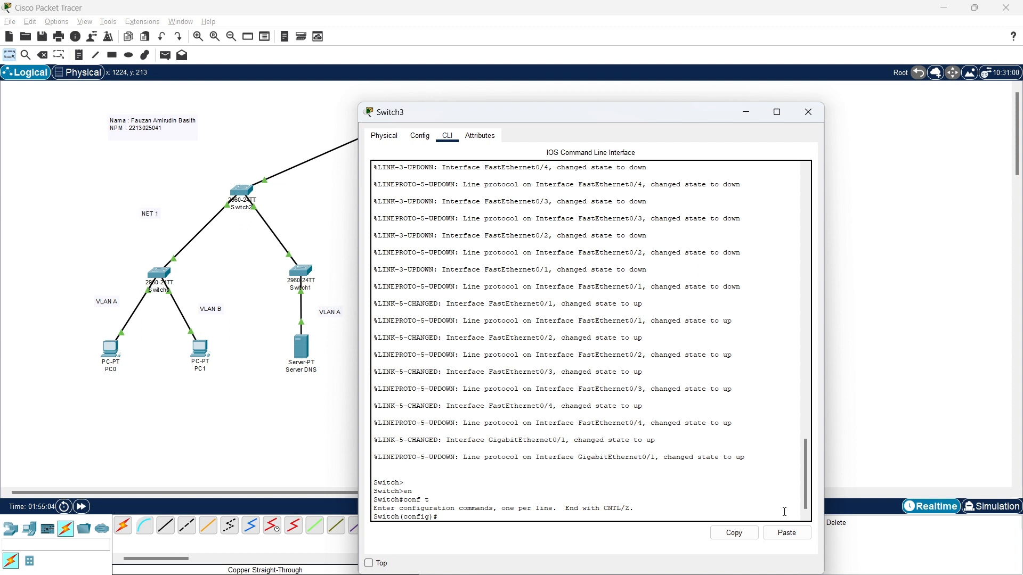
# Bundle Switch3's interface range fa0/1-4 with channel-group 1 mode active, and exit the range configuration
pyautogui.write('int ra fa0/1-4')
pyautogui.press('Return')
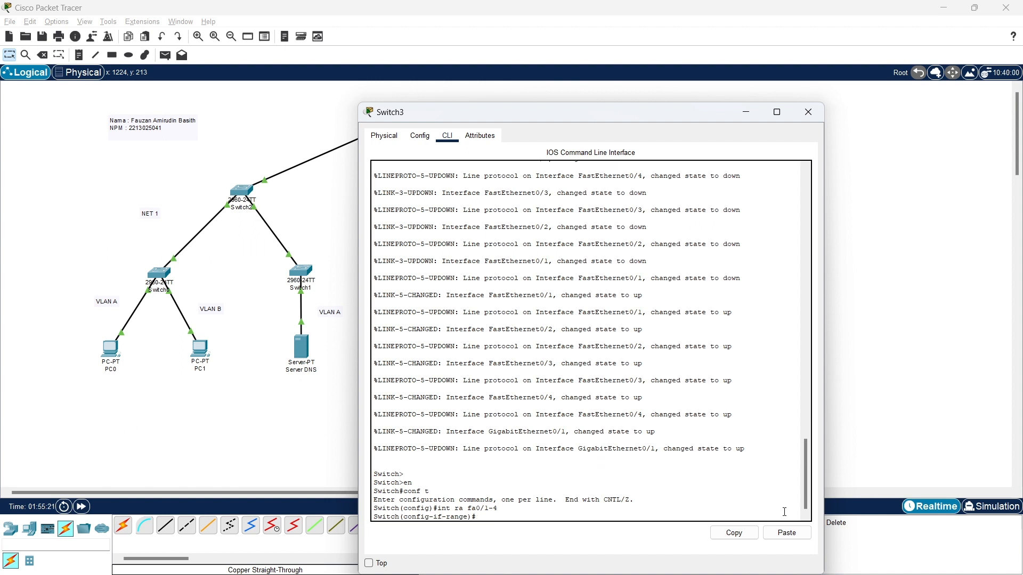
pyautogui.write('channel-group mode active')
pyautogui.press('Return')
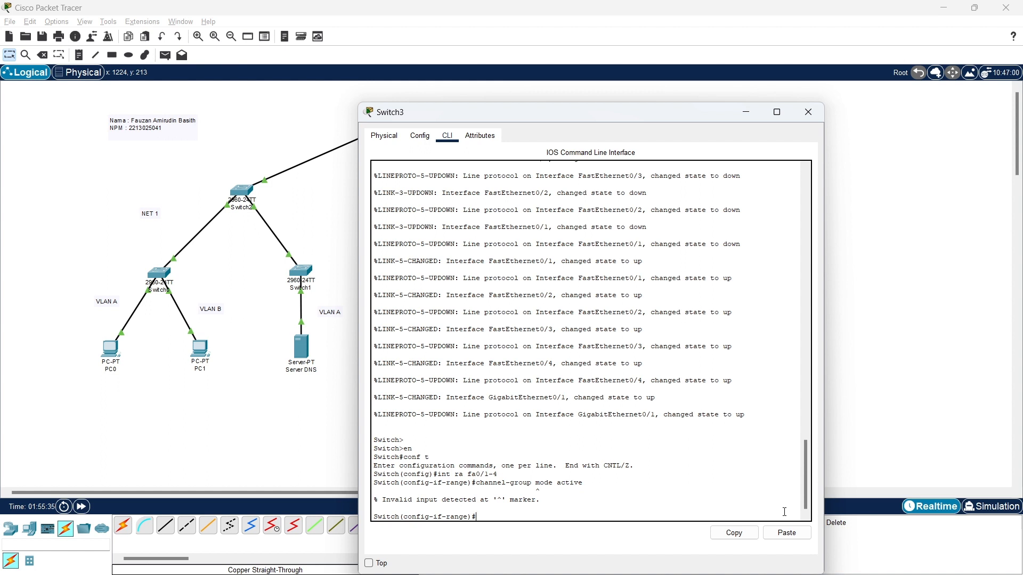
pyautogui.press('Up')
pyautogui.write('1')
pyautogui.press('Return')
pyautogui.press('Return')
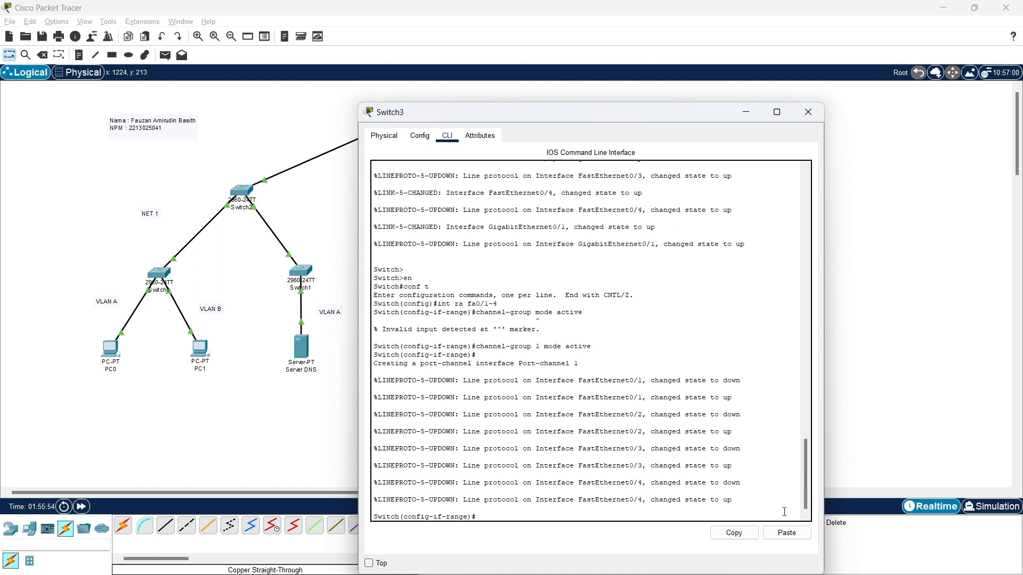
pyautogui.write('exit')
pyautogui.press('Return')
# Set Switch3's port-channel 1 interface to switchport trunk mode and close the switch's configuration
pyautogui.write('in')
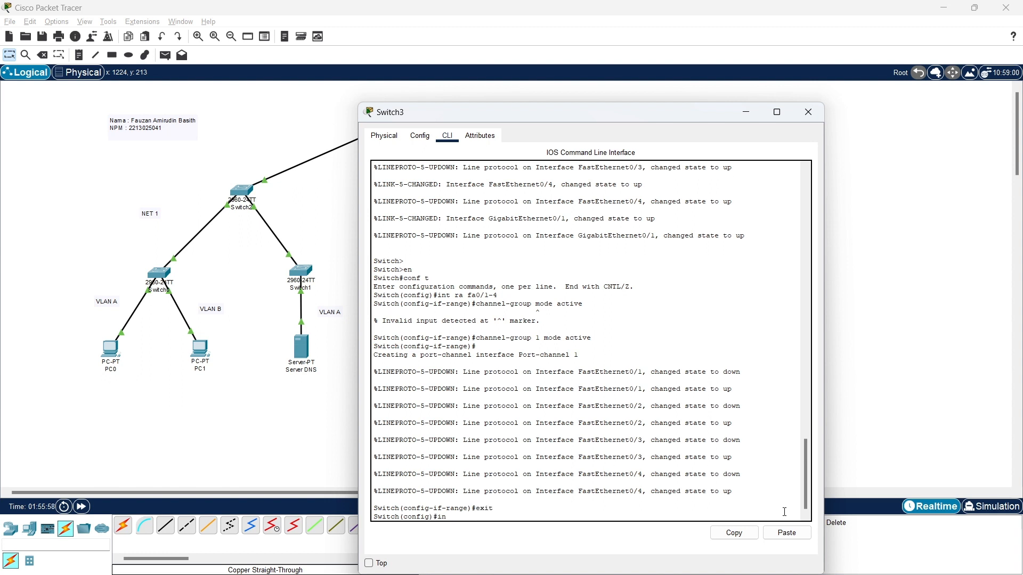
pyautogui.write('t por-channel')
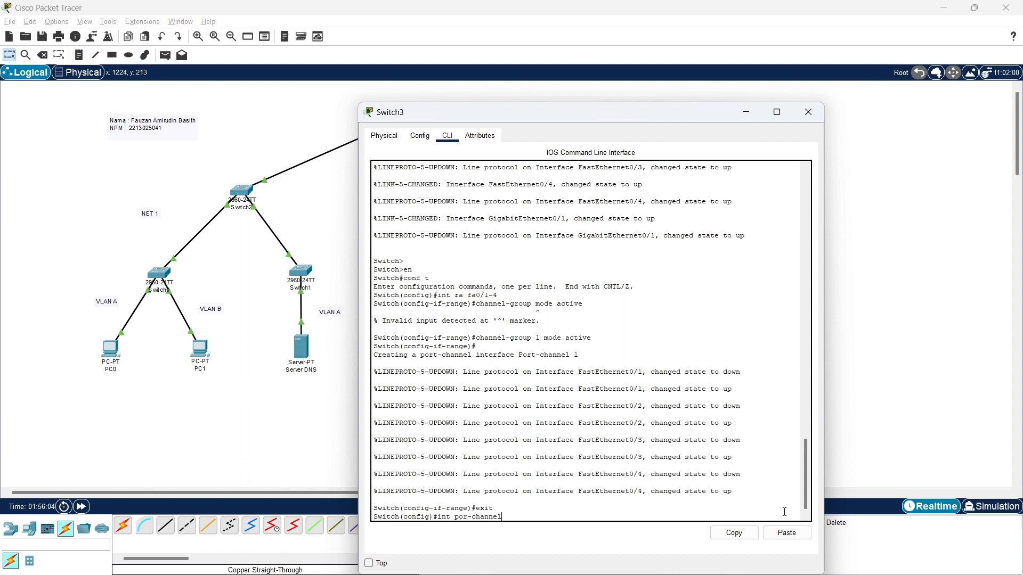
pyautogui.write(' 1')
pyautogui.press('Return')
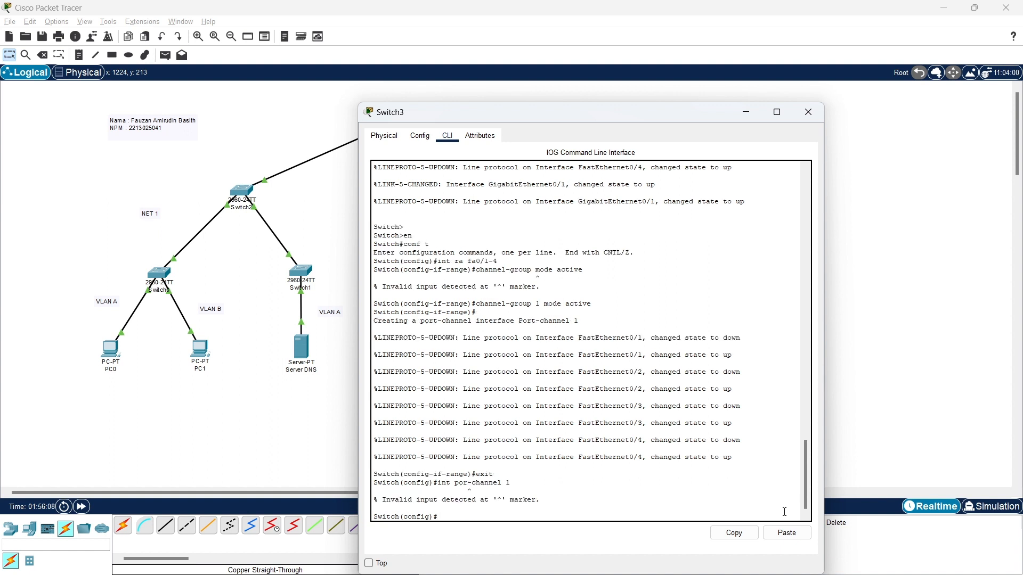
pyautogui.press('Up')
pyautogui.write('t')
pyautogui.press('Return')
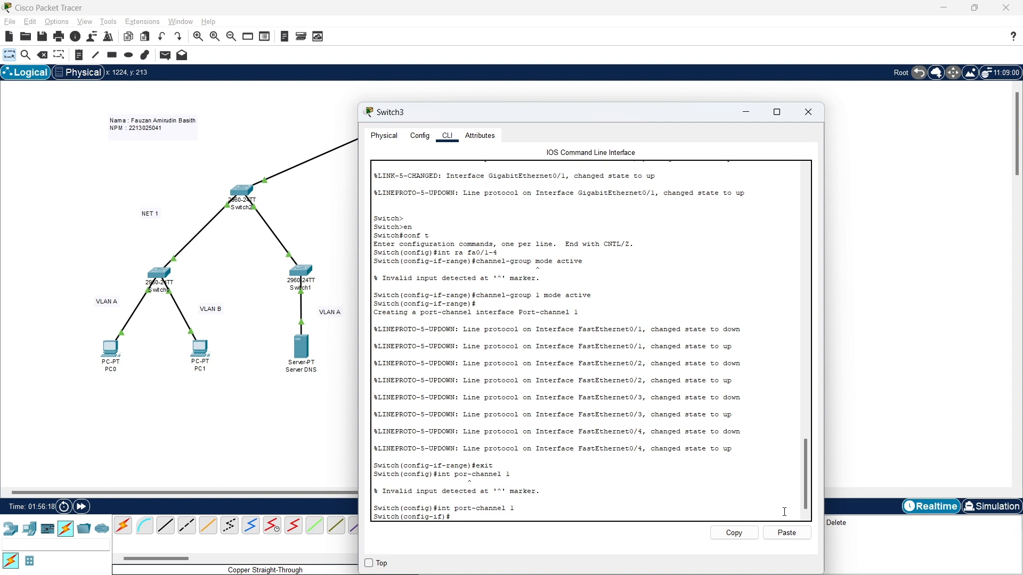
pyautogui.write('switchport')
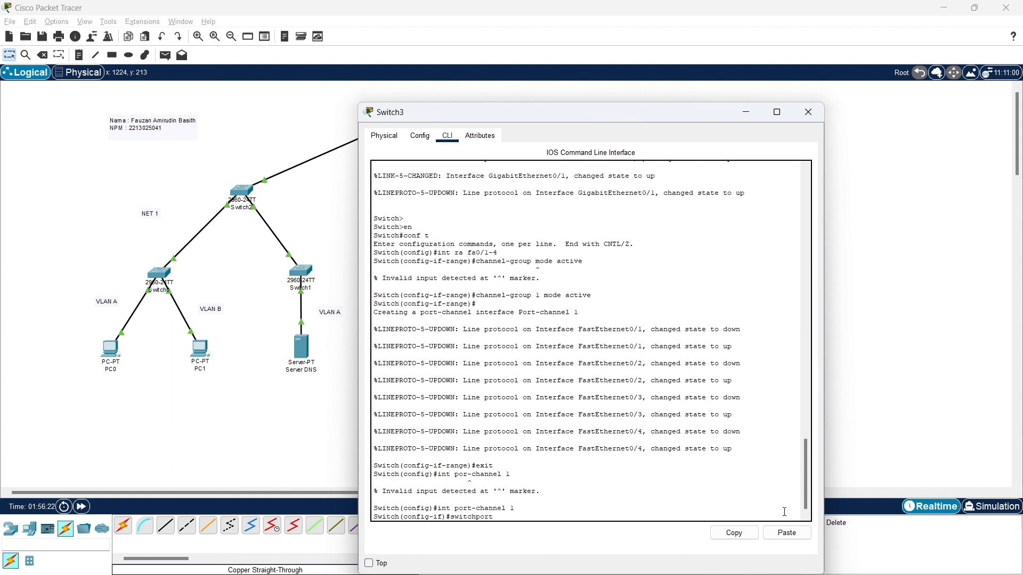
pyautogui.write('ode ')
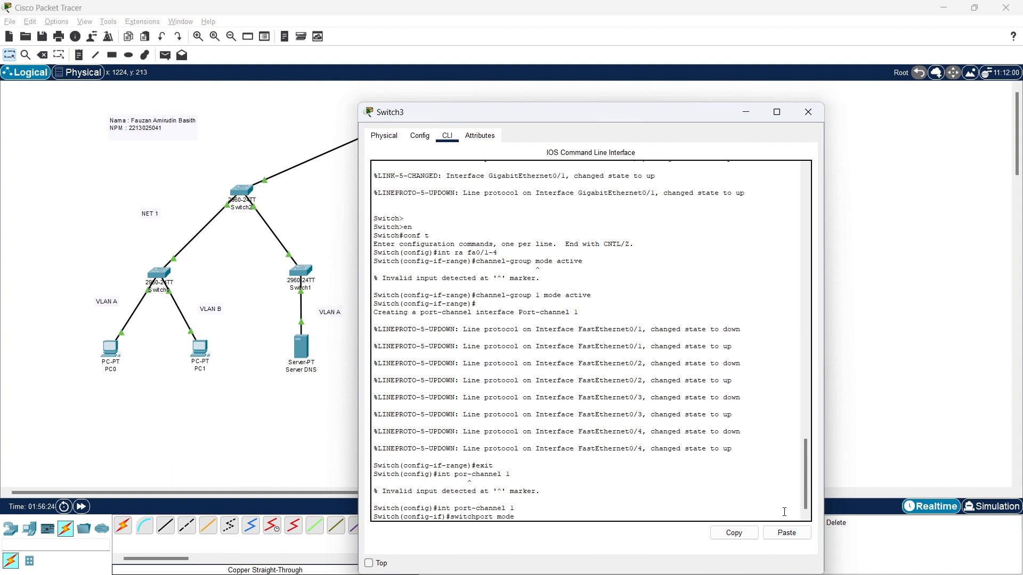
pyautogui.write('trunk')
pyautogui.press('Return')
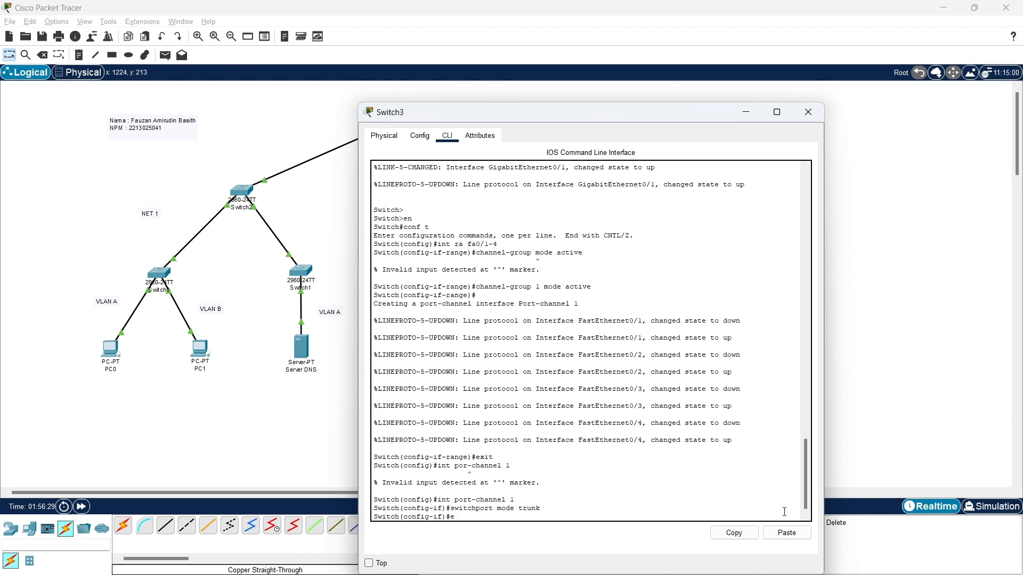
pyautogui.write('exit')
pyautogui.press('Return')
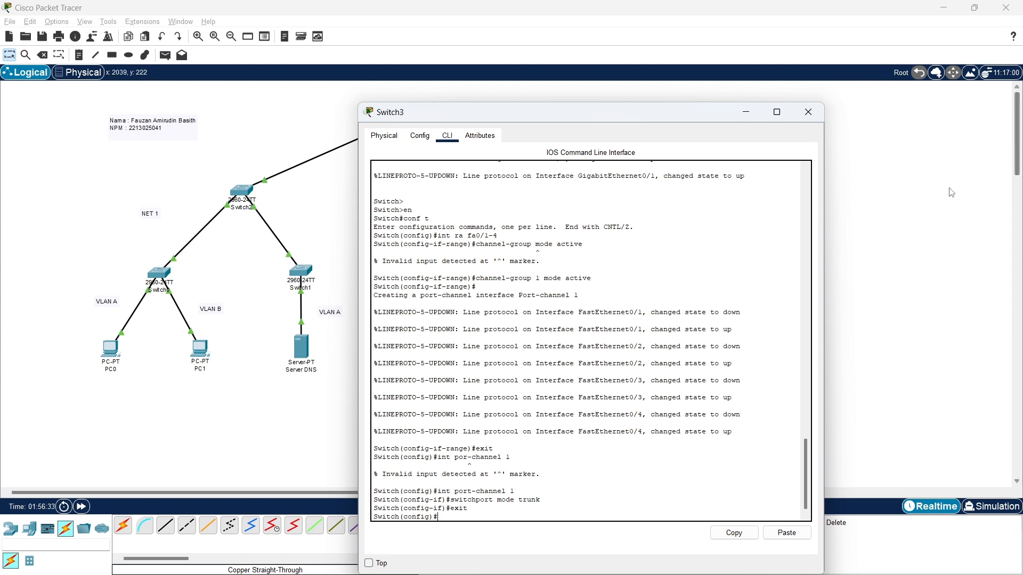
pyautogui.click(819, 112)
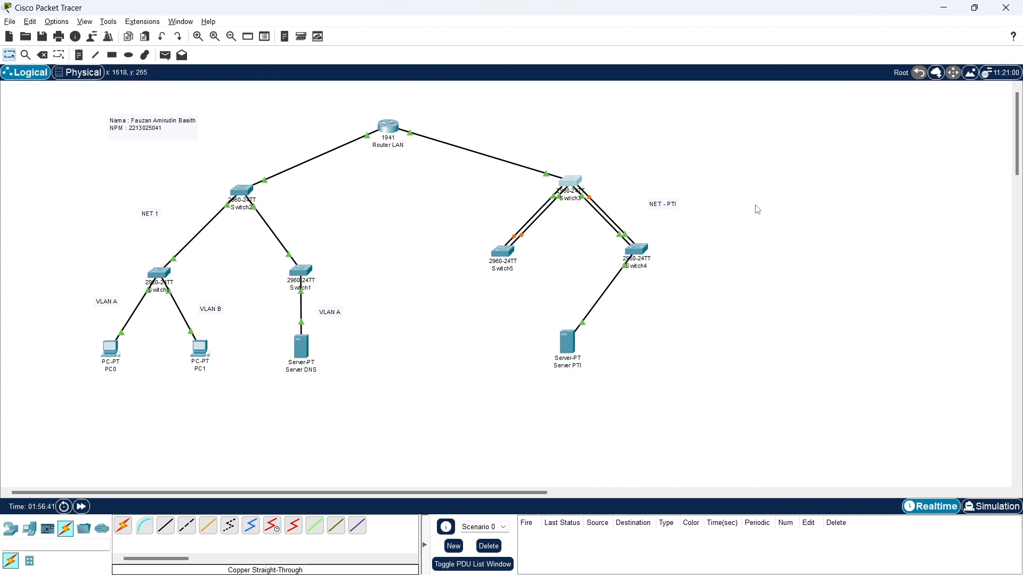
# Open Switch4's command line and enter global configuration mode with en and conf t
pyautogui.click(637, 250)
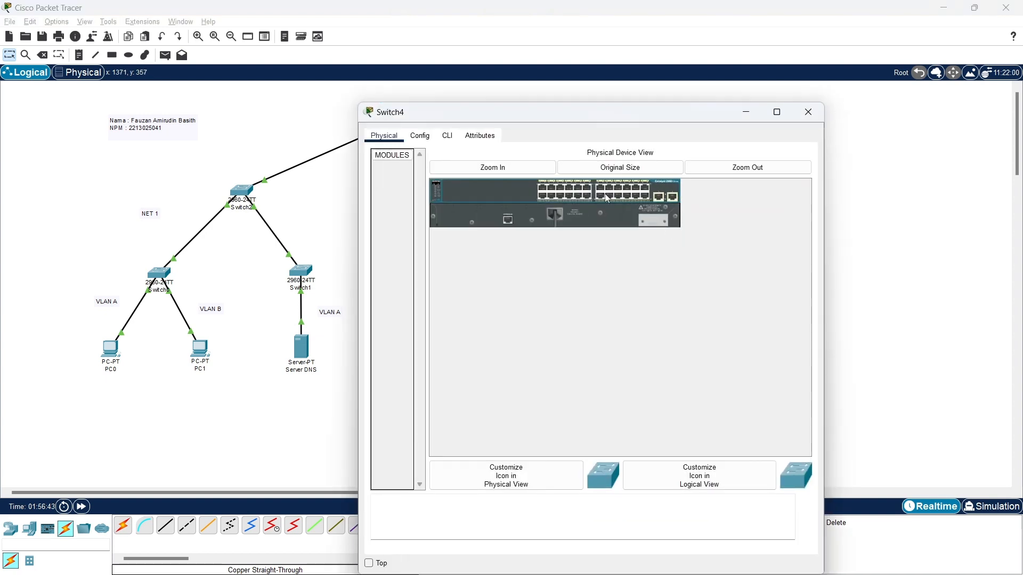
pyautogui.click(447, 135)
pyautogui.press('Return')
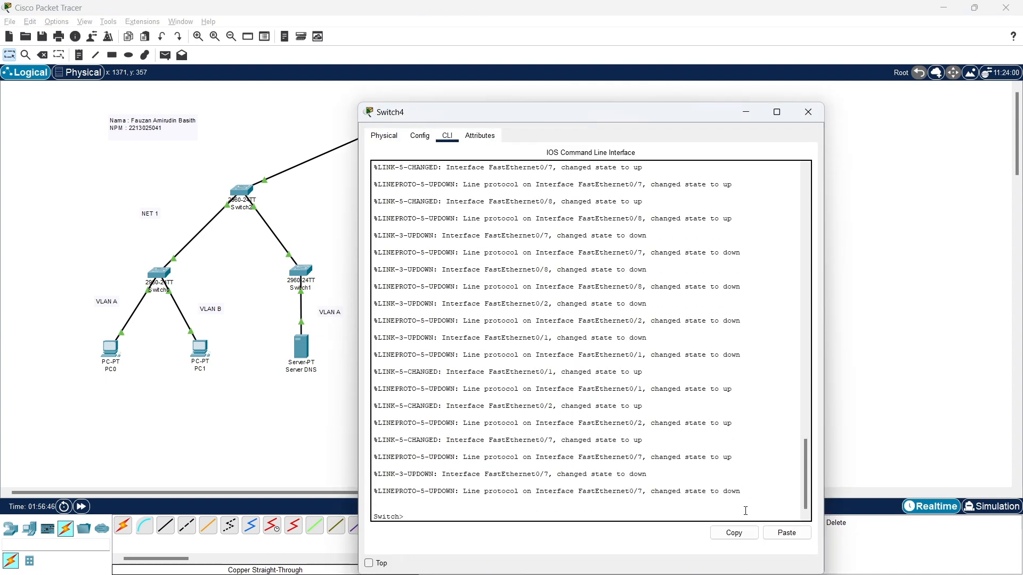
pyautogui.write('en')
pyautogui.press('Return')
pyautogui.write('conf t')
pyautogui.press('Return')
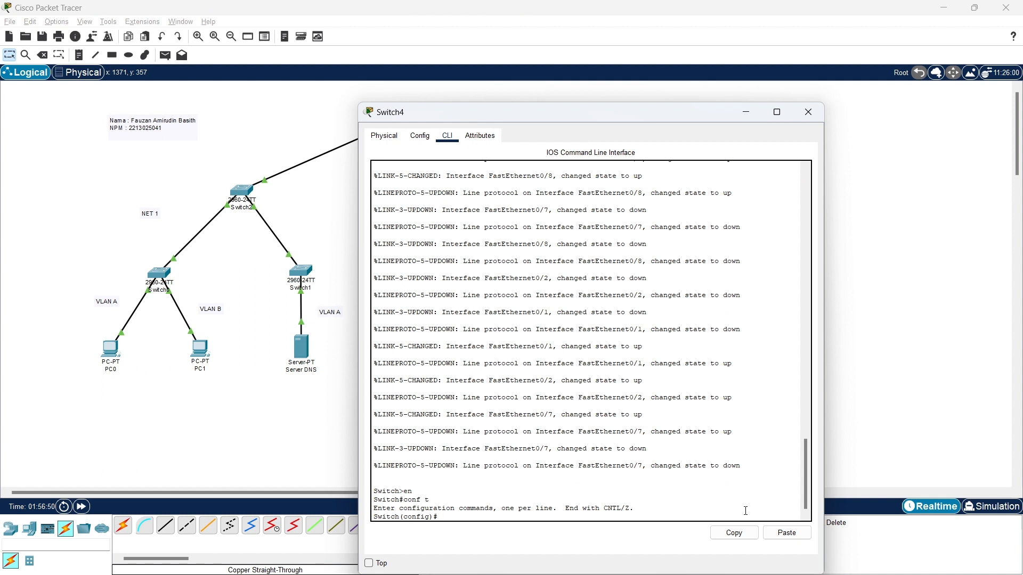
# Bundle Switch4's interface range fa0/3-4 with channel-group 1 mode active
pyautogui.write('int ra fa')
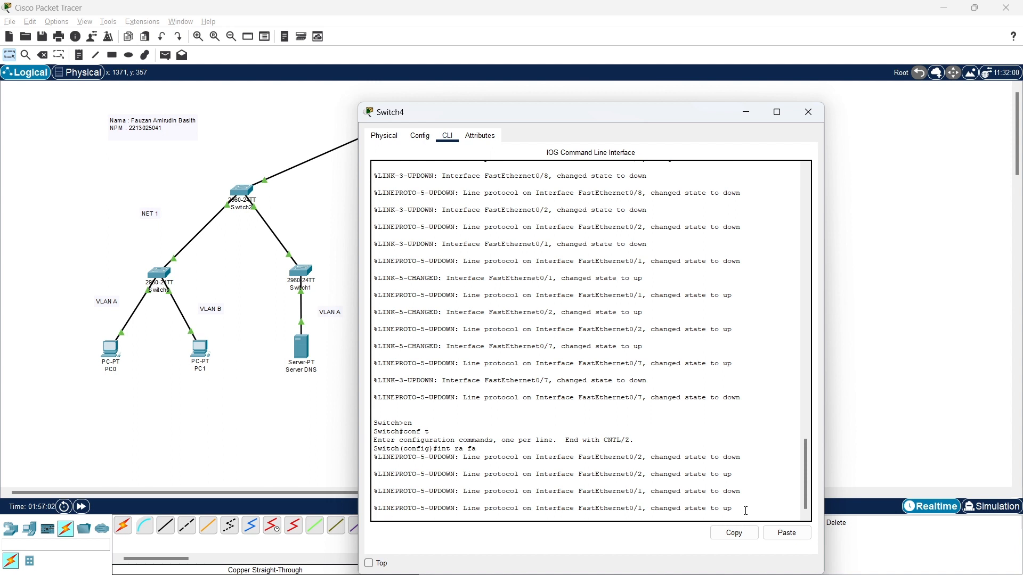
pyautogui.press('Return')
pyautogui.press('Up')
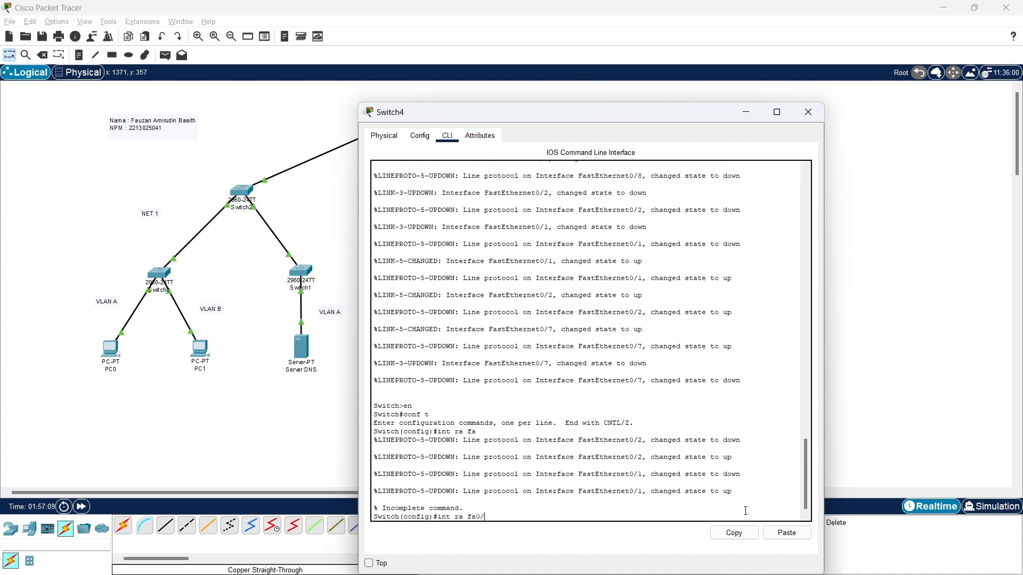
pyautogui.write('0/3-4')
pyautogui.press('Return')
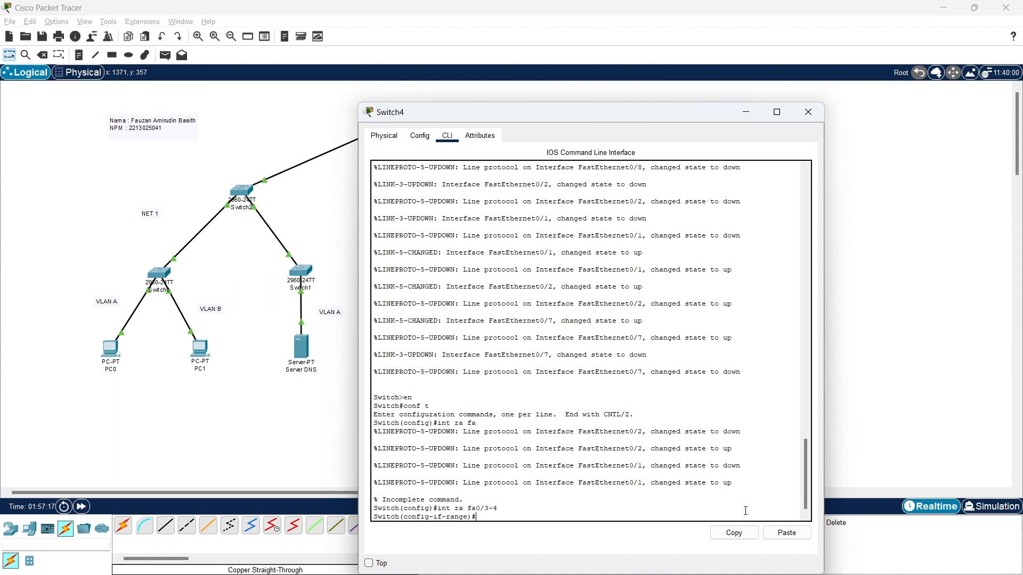
pyautogui.write('channel-group -1 mode active')
pyautogui.press('Return')
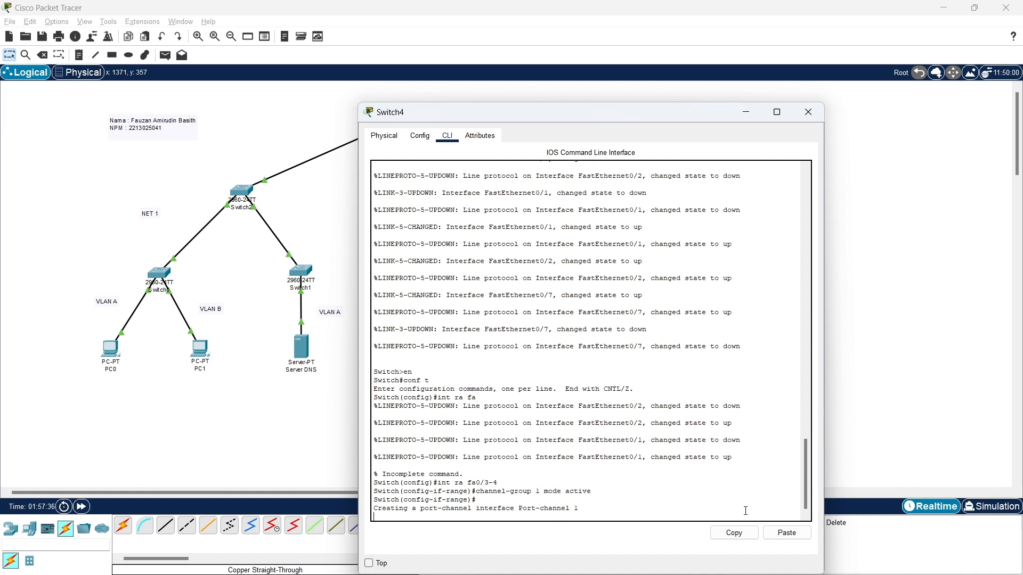
pyautogui.press('Return')
# Set Switch4's port-channel 1 interface to switchport mode trunk, exit the interface and close the switch's configuration
pyautogui.write('int')
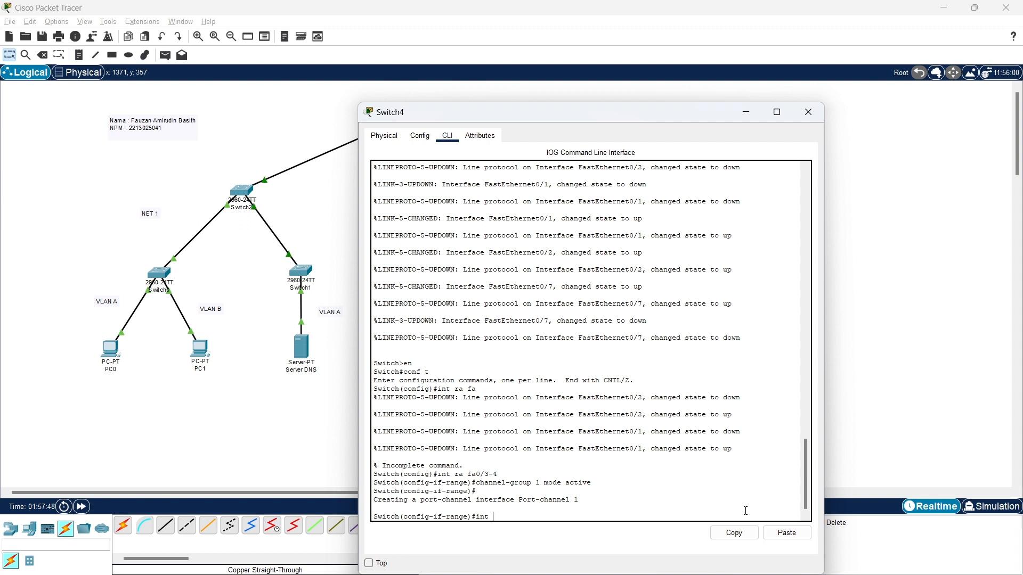
pyautogui.write(' port-channel')
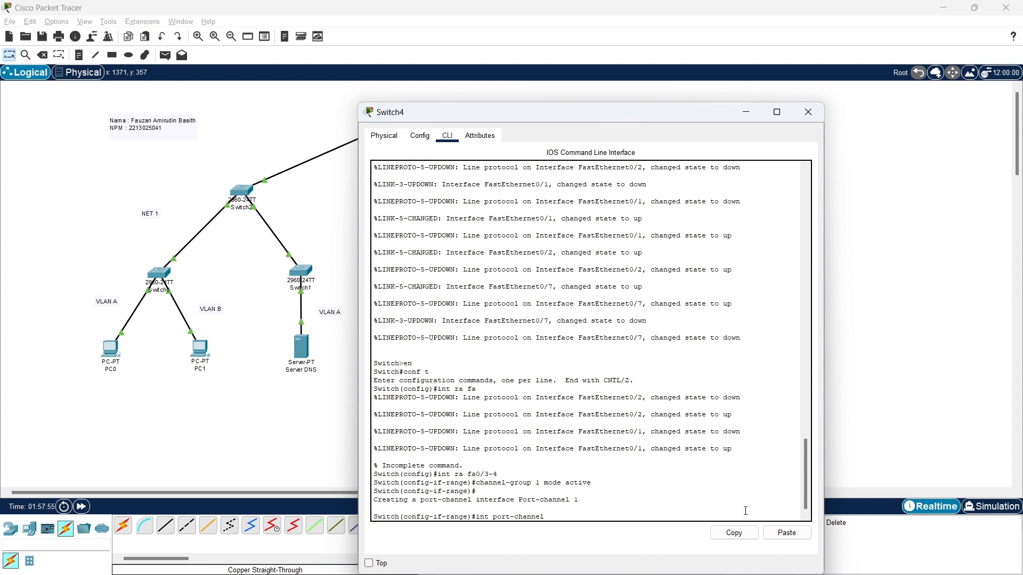
pyautogui.write(' 1')
pyautogui.press('Return')
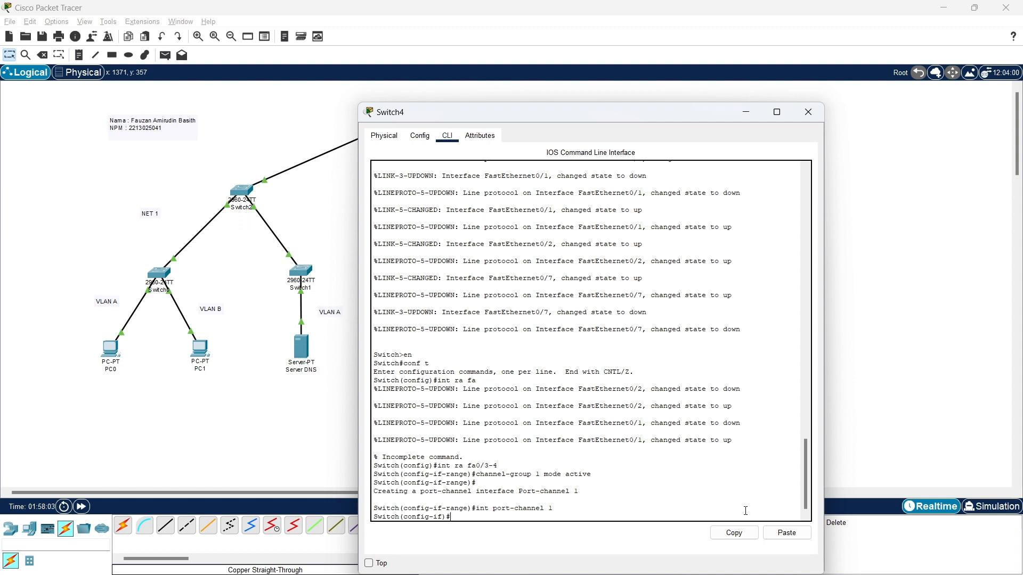
pyautogui.write('switchport mode trunk')
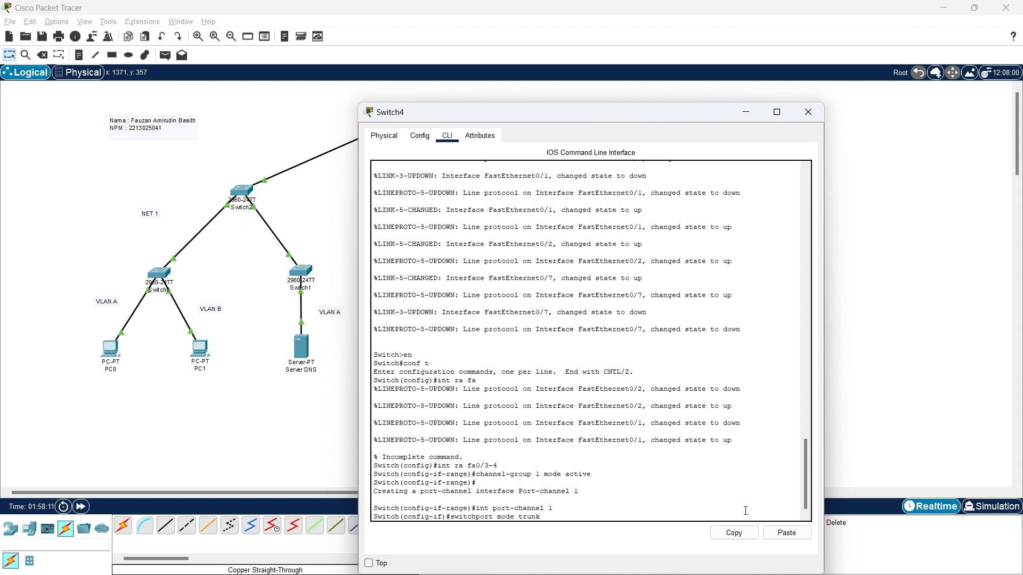
pyautogui.press('Return')
pyautogui.write('exit')
pyautogui.press('Return')
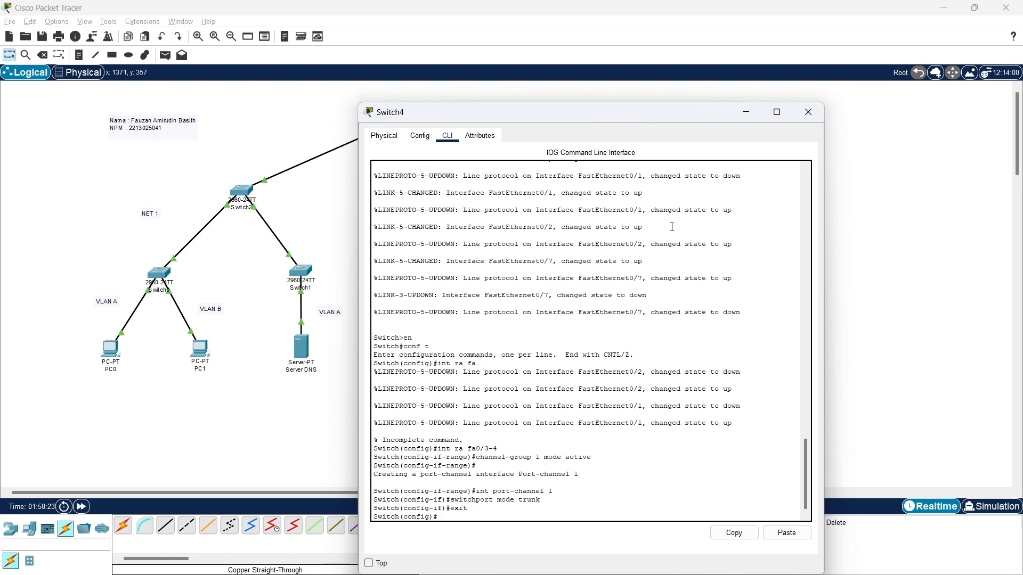
pyautogui.click(808, 112)
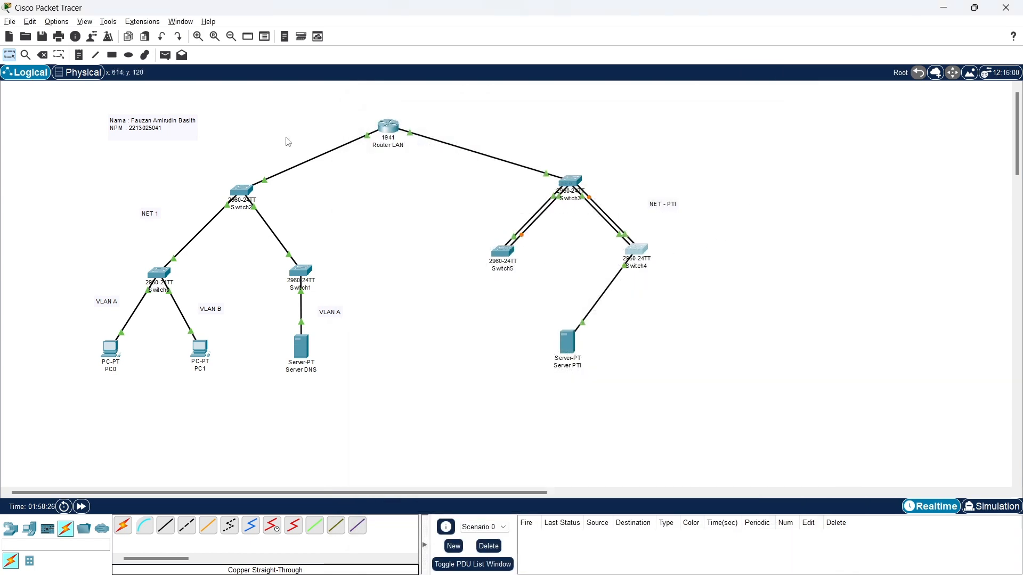
# Connect Switch4 to Switch5 with two copper straight-through cables, FastEthernet0/7 to FastEthernet0/7 and FastEthernet0/8 to FastEthernet0/8
pyautogui.click(165, 525)
pyautogui.click(635, 254)
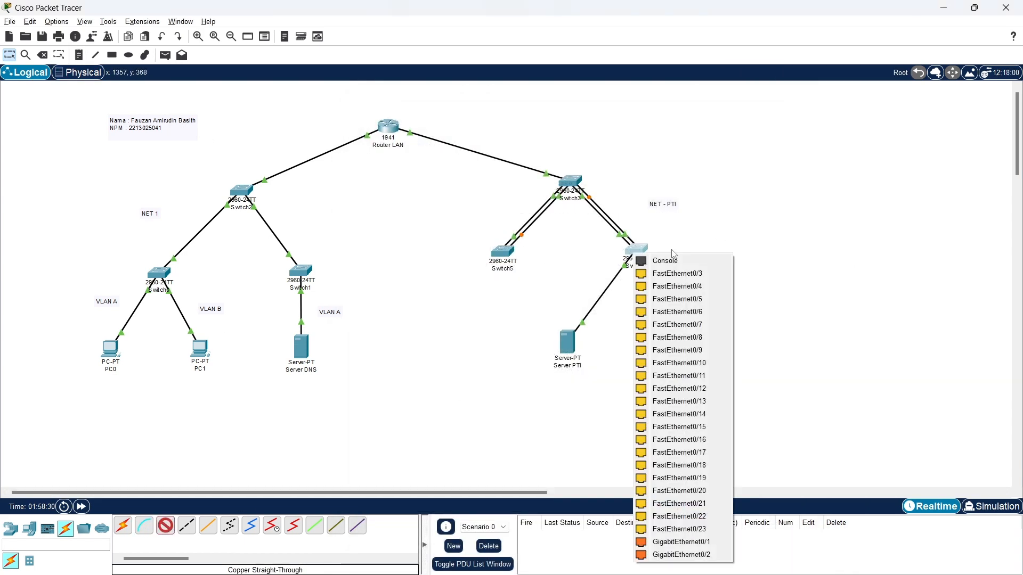
pyautogui.click(679, 324)
pyautogui.click(502, 251)
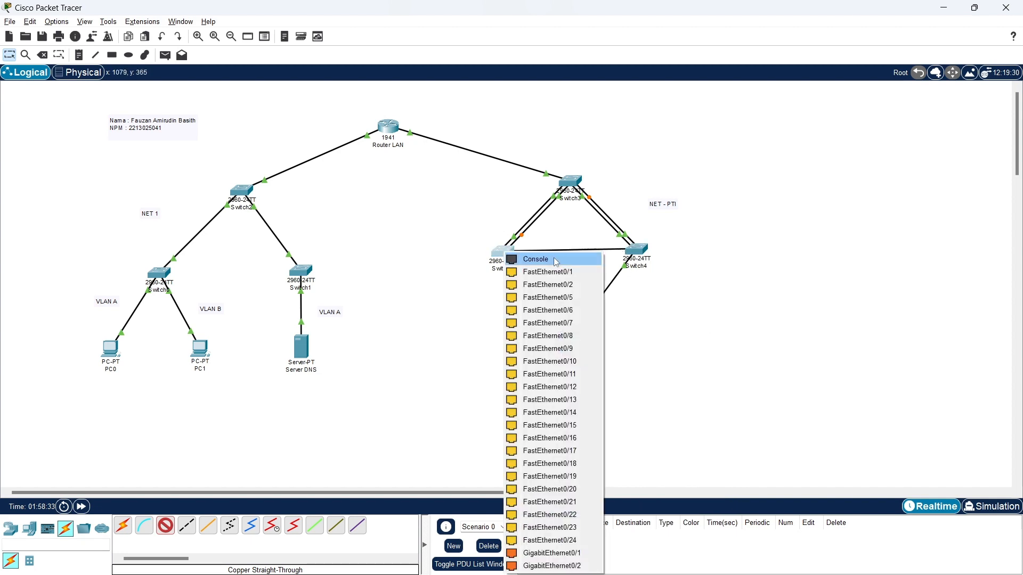
pyautogui.click(580, 325)
pyautogui.click(636, 251)
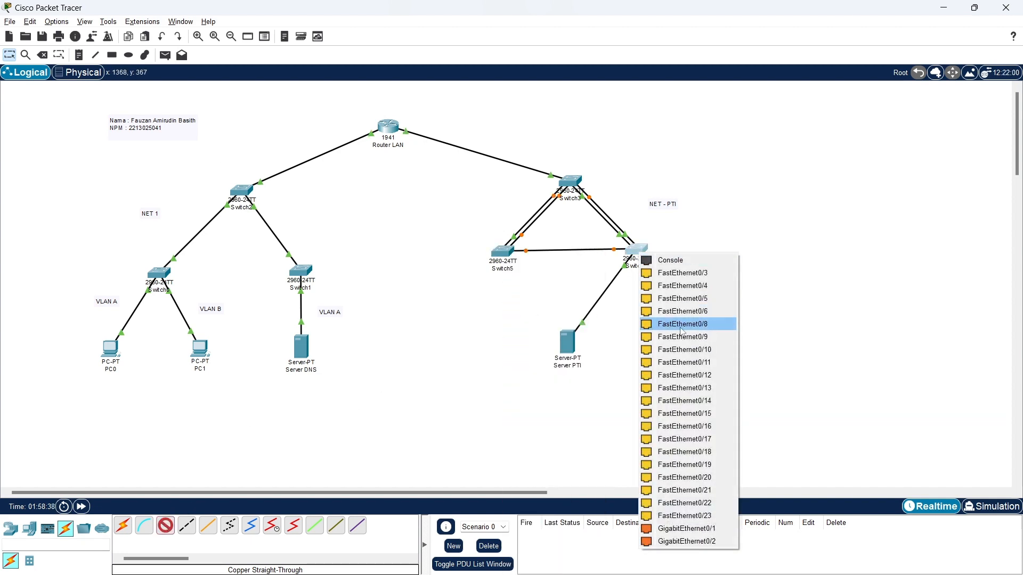
pyautogui.click(683, 325)
pyautogui.click(502, 252)
pyautogui.click(557, 323)
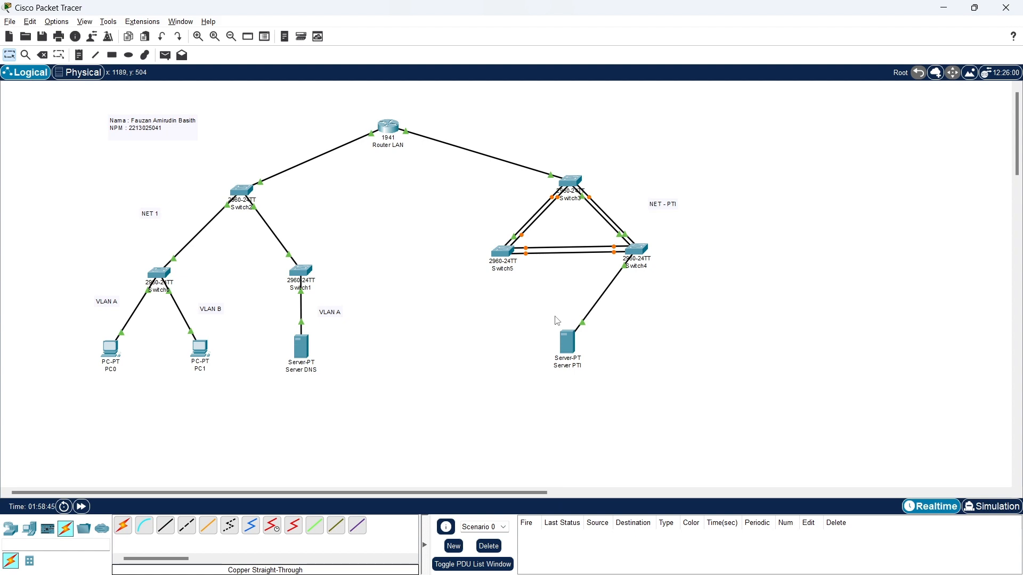
# Open Switch5's command line and enter global configuration mode with en and conf t
pyautogui.click(509, 254)
pyautogui.click(447, 135)
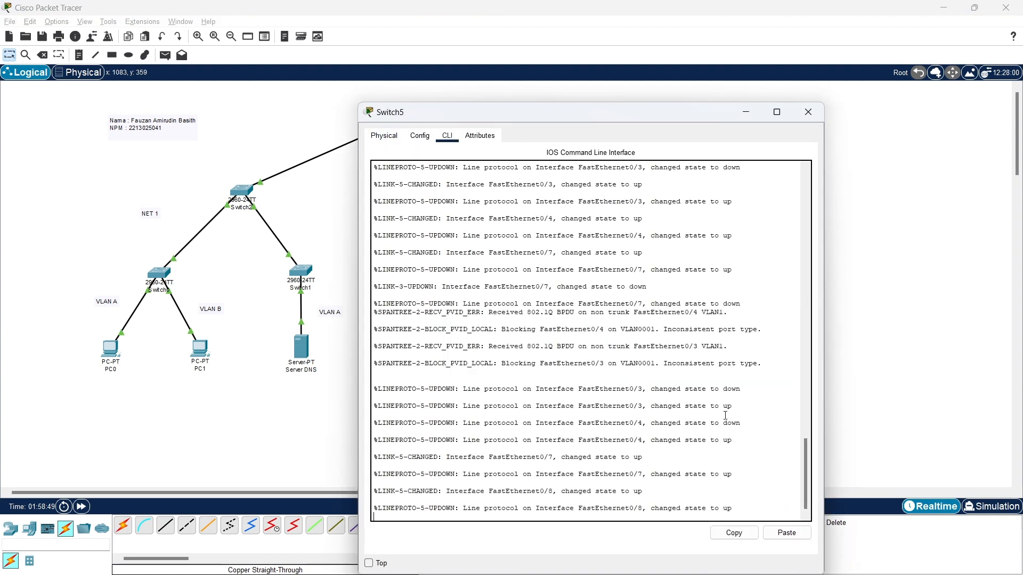
pyautogui.press('Return')
pyautogui.write('conf')
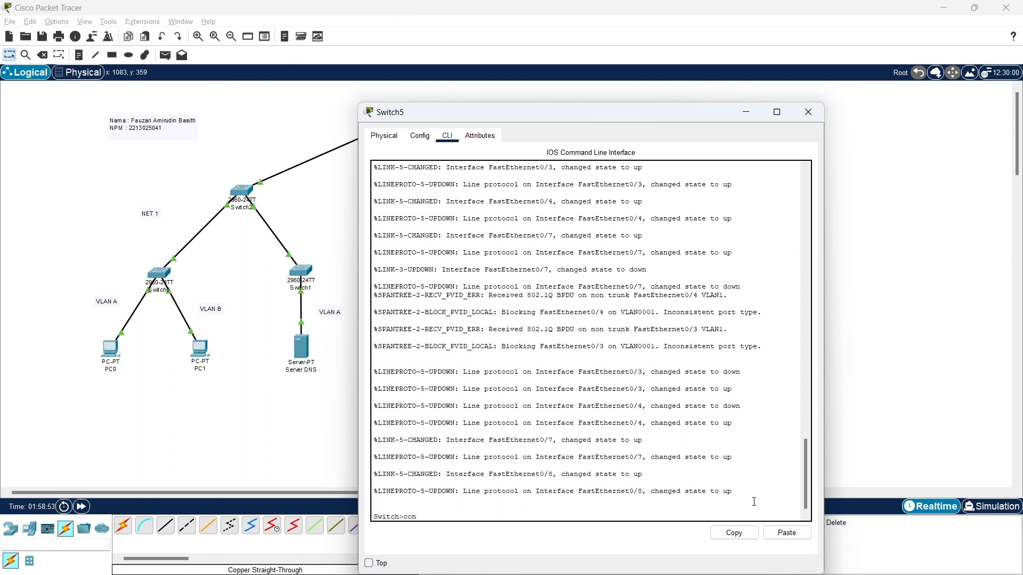
pyautogui.press('BackSpace')
pyautogui.press('BackSpace')
pyautogui.press('BackSpace')
pyautogui.write('en')
pyautogui.press('Return')
pyautogui.write('conf t')
pyautogui.press('Return')
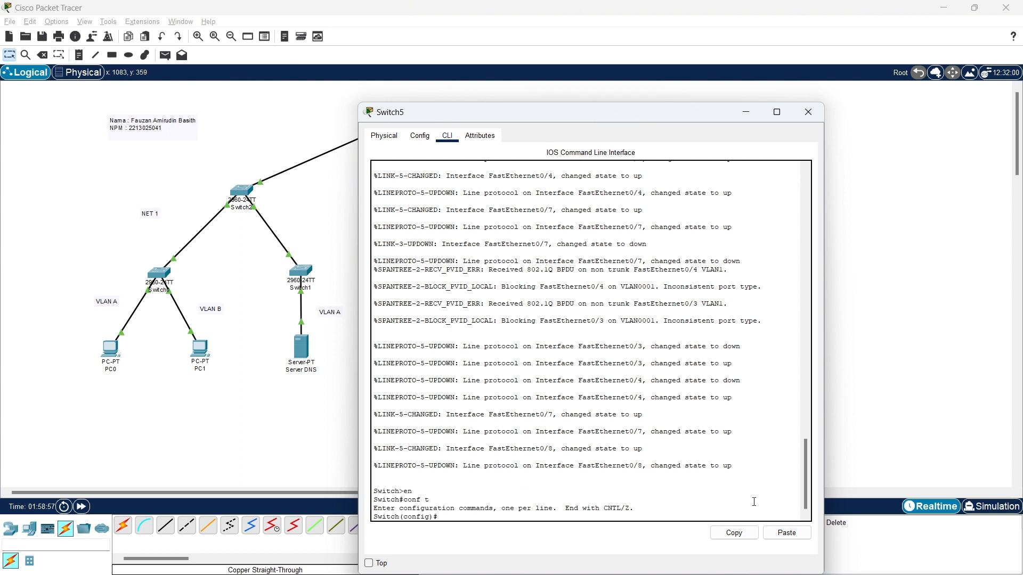
# Bundle Switch5's interface range fa0/7-8 with channel-group 1 mode active
pyautogui.write('int ra fa0/7-8')
pyautogui.press('Return')
pyautogui.write('channel')
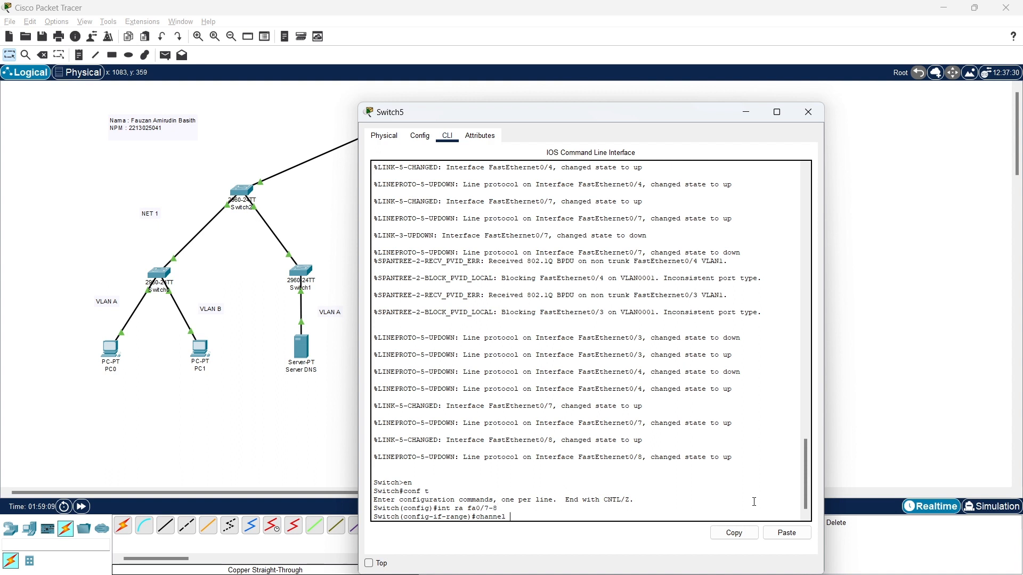
pyautogui.press('BackSpace')
pyautogui.moveTo(532, 112); pyautogui.dragTo(399, 97)
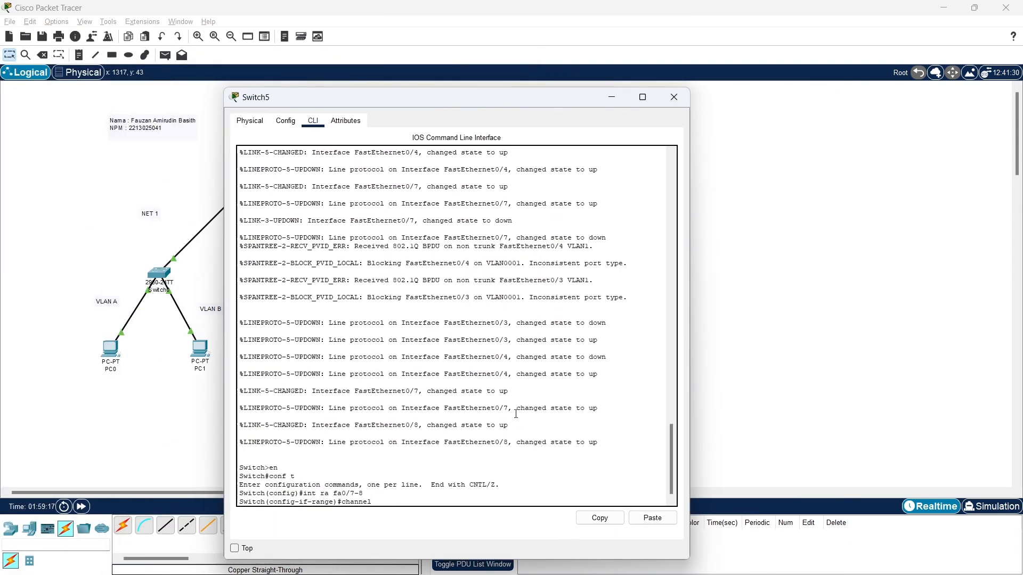
pyautogui.write('-group')
pyautogui.press('Return')
pyautogui.press('Up')
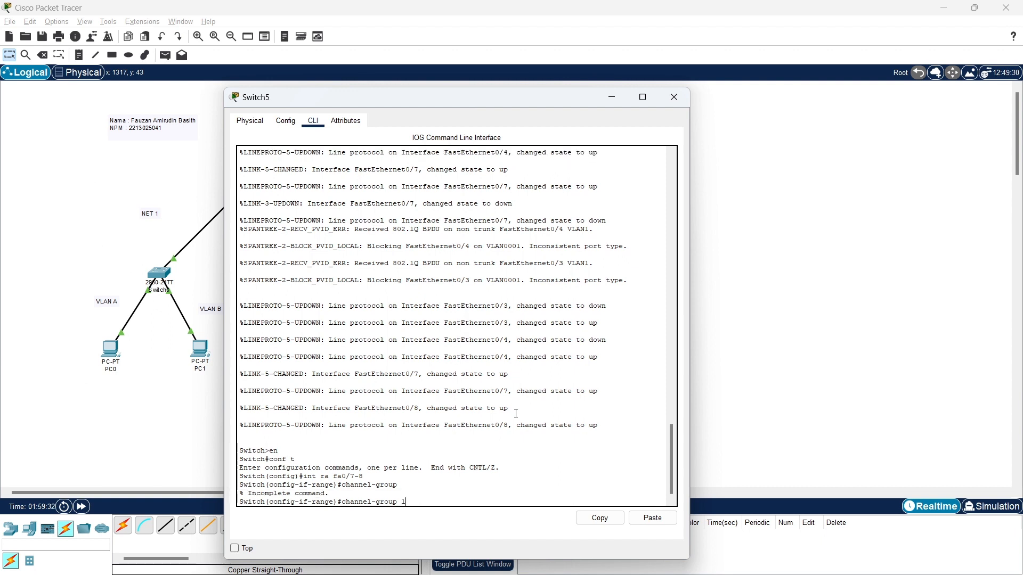
pyautogui.write('1 mode active')
pyautogui.press('Return')
pyautogui.press('Return')
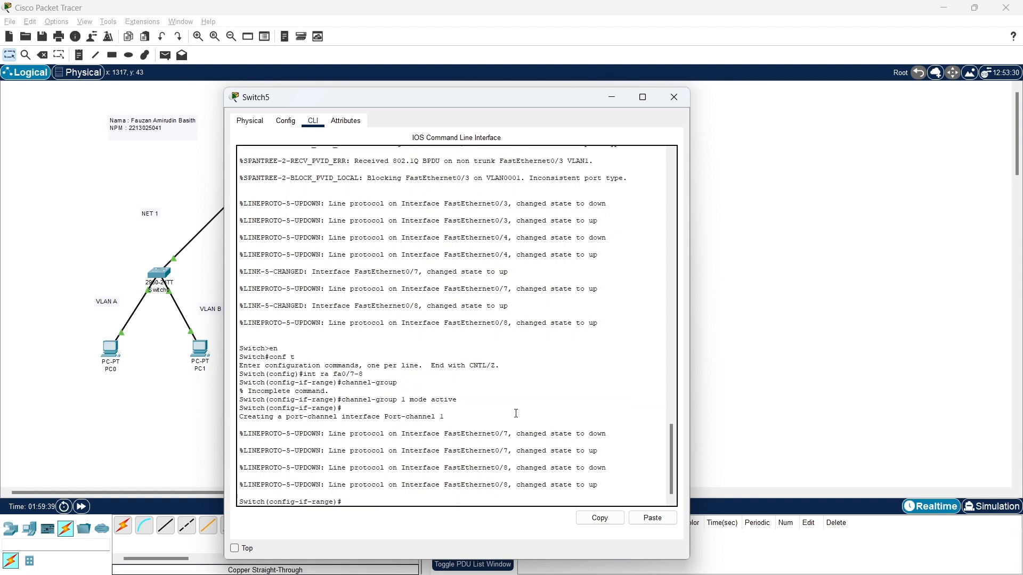
# Set Switch5's port-channel 1 interface to switchport mode trunk, exit the interface and close the switch's configuration
pyautogui.write('int port-channel 1')
pyautogui.press('Return')
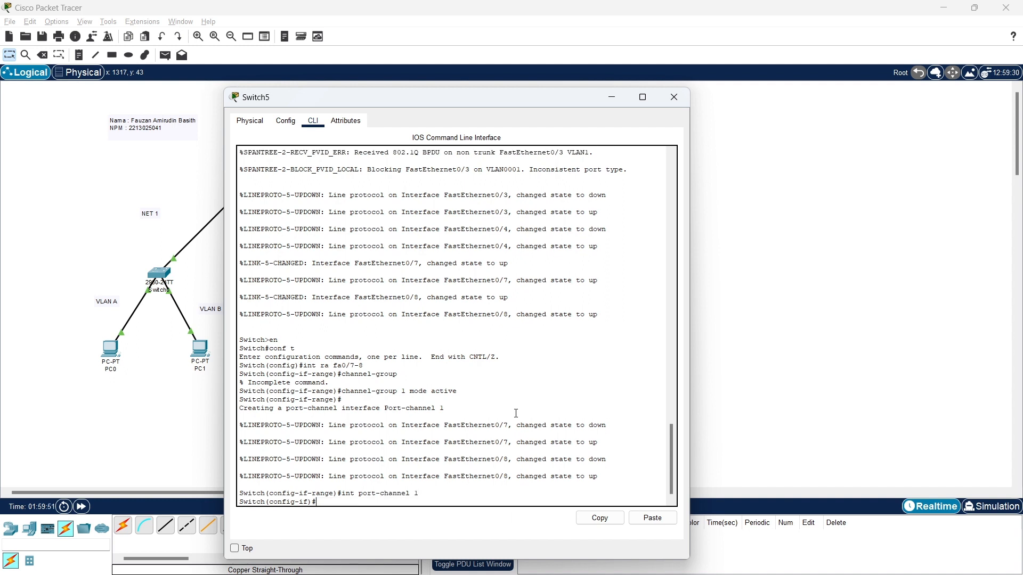
pyautogui.write('switchport mode trunk')
pyautogui.press('Return')
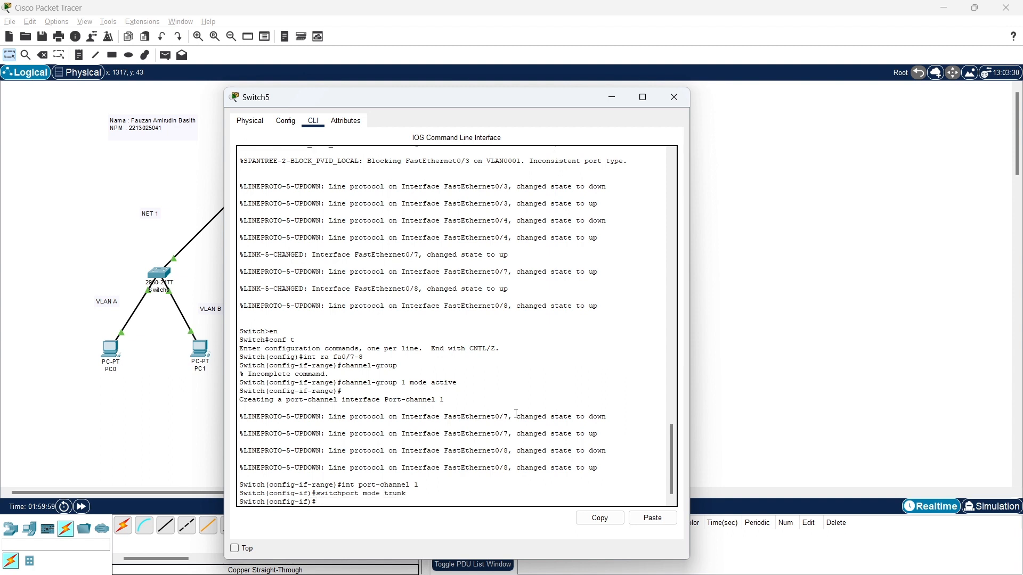
pyautogui.write('exit')
pyautogui.press('Return')
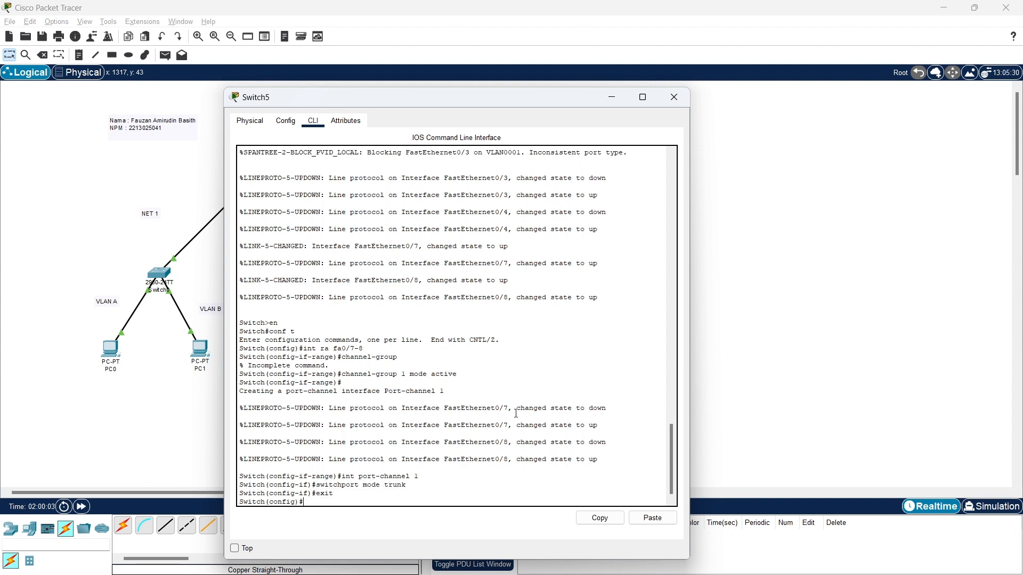
pyautogui.click(674, 97)
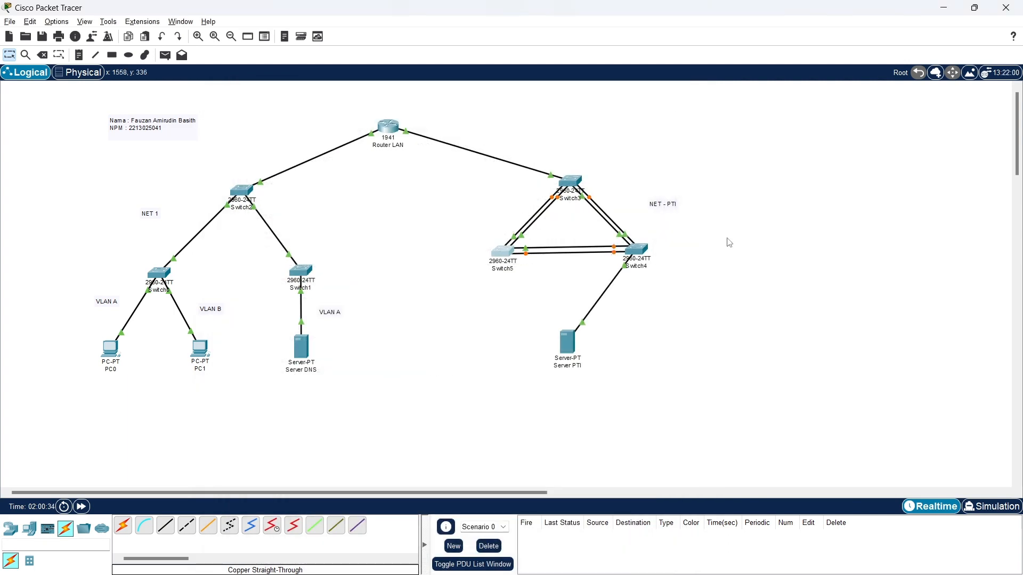
# Test connectivity by sending a simple PDU from Router LAN to Server PTI
pyautogui.click(165, 56)
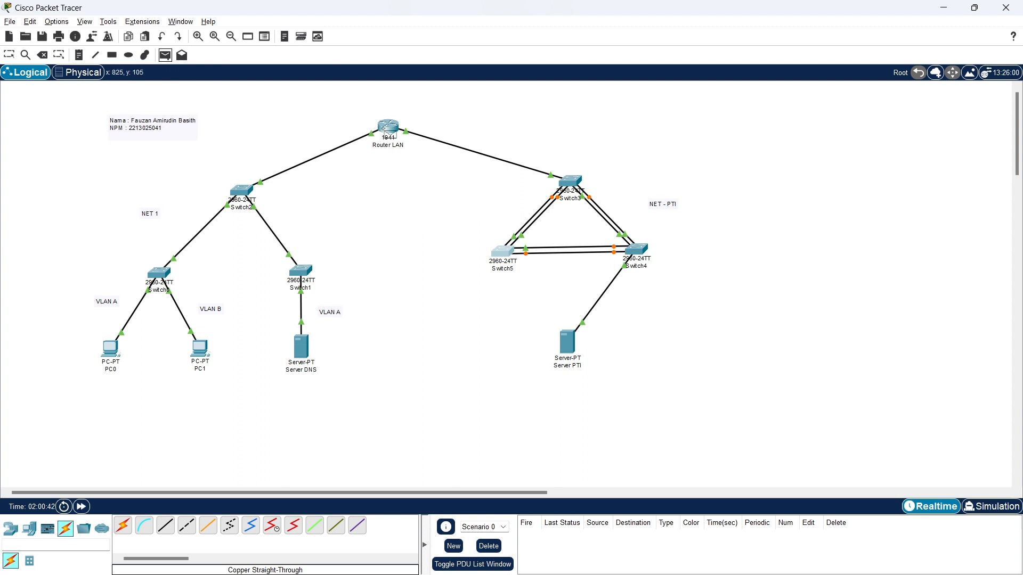
pyautogui.click(389, 128)
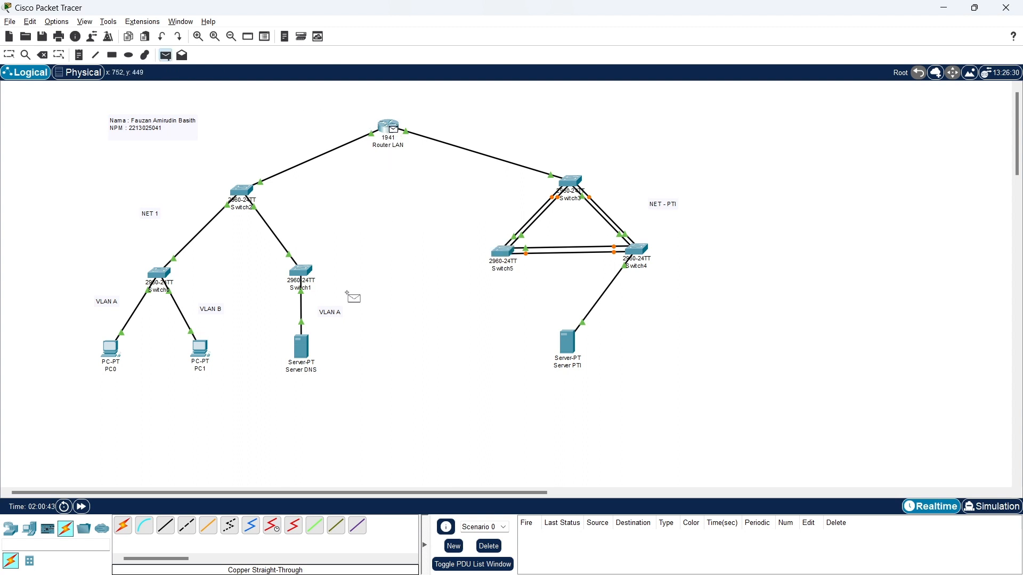
pyautogui.click(568, 343)
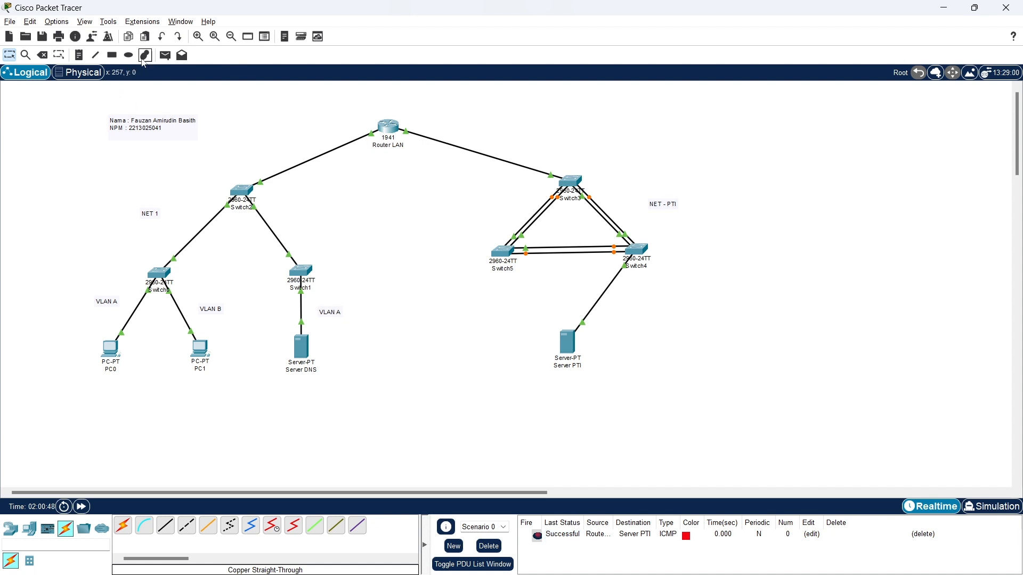
# Test connectivity between the PCs in both directions by sending simple PDUs from PC0 to PC1 and from PC1 to PC0
pyautogui.click(166, 56)
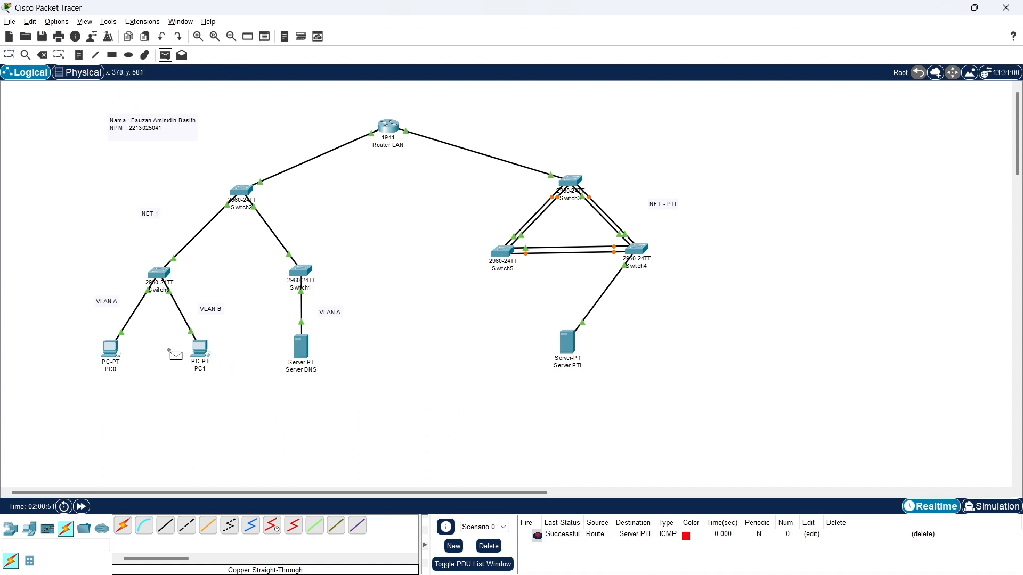
pyautogui.click(113, 350)
pyautogui.click(201, 353)
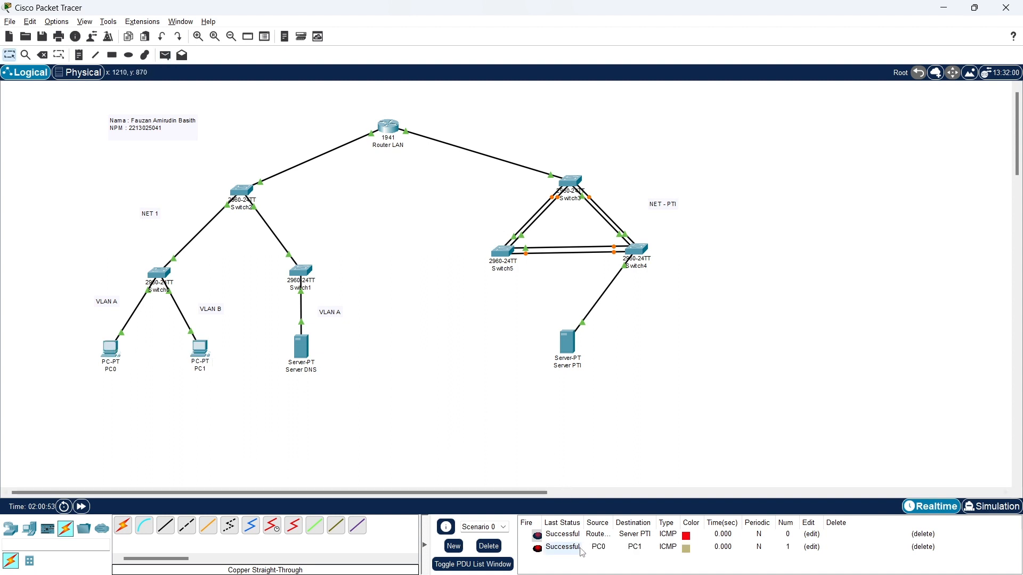
pyautogui.click(165, 55)
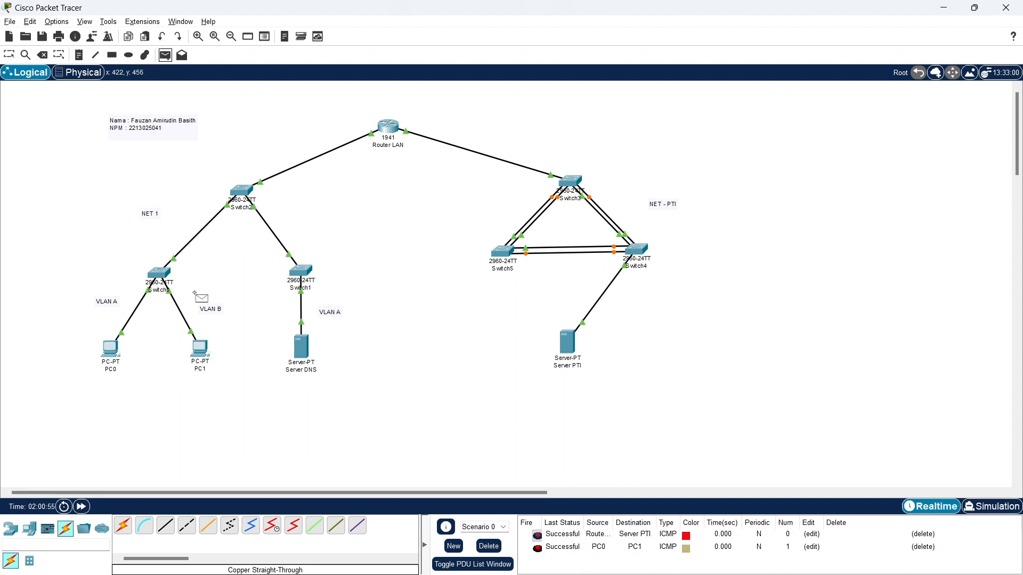
pyautogui.click(202, 348)
pyautogui.click(112, 352)
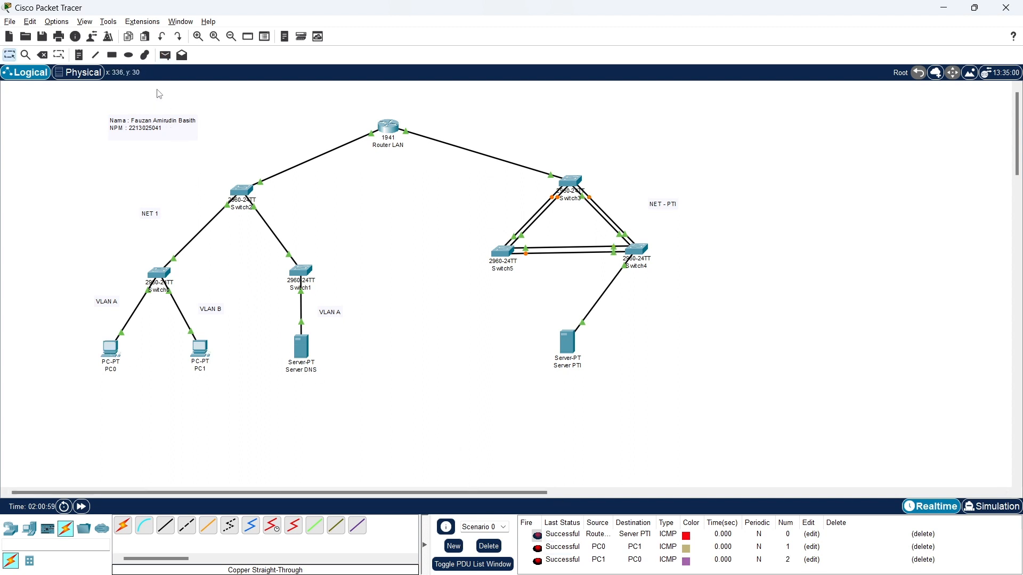
# Test connectivity by sending a simple PDU from Router LAN to Server DNS and check its status in the PDU list
pyautogui.click(165, 55)
pyautogui.click(385, 126)
pyautogui.click(301, 348)
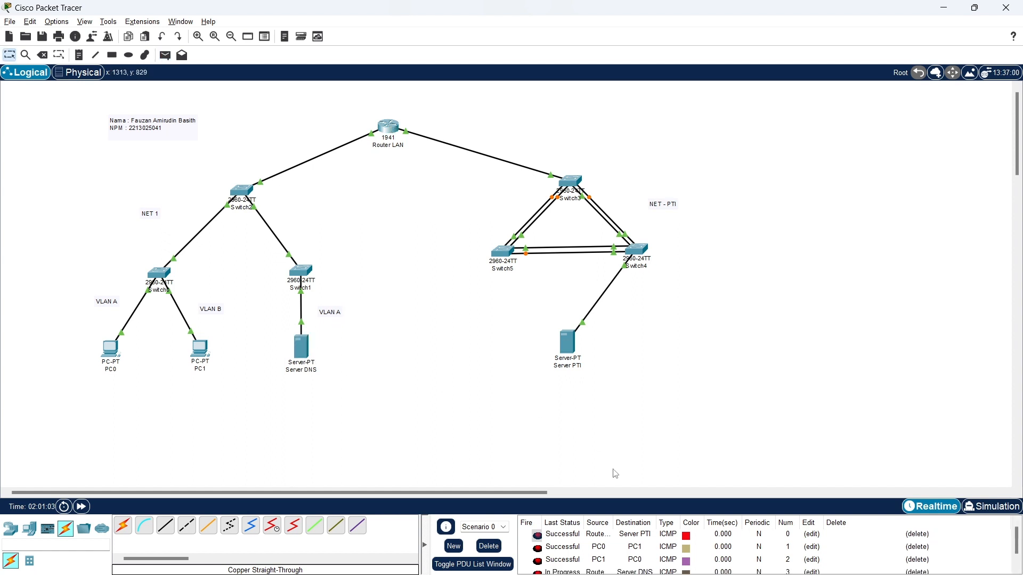
pyautogui.scroll(-1, 609, 547)
pyautogui.scroll(1, 610, 548)
pyautogui.scroll(-1, 609, 549)
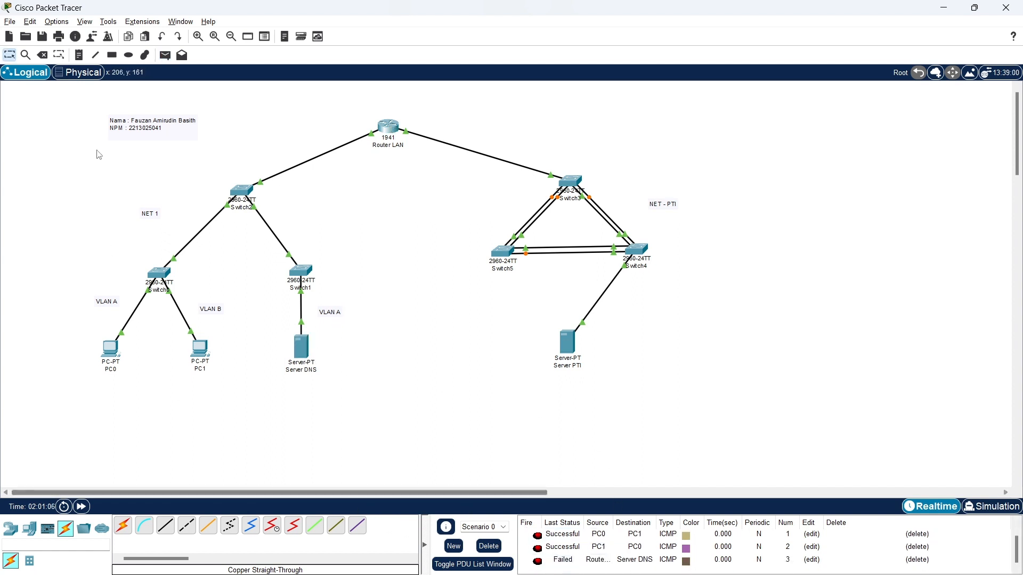
# Repeat the connectivity test between Router LAN and Server DNS with another simple PDU
pyautogui.click(165, 55)
pyautogui.click(388, 125)
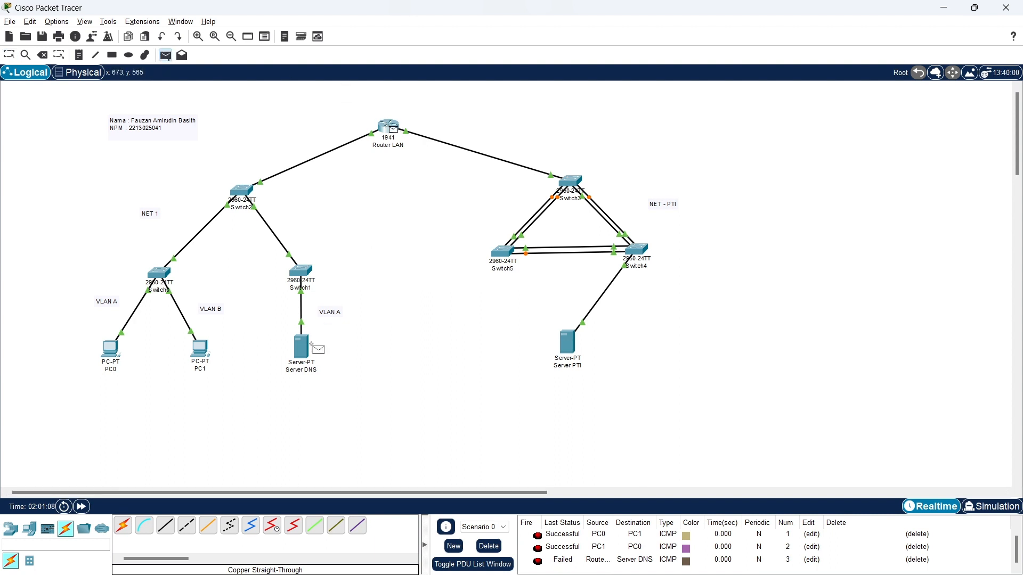
pyautogui.click(568, 342)
pyautogui.scroll(-2, 591, 562)
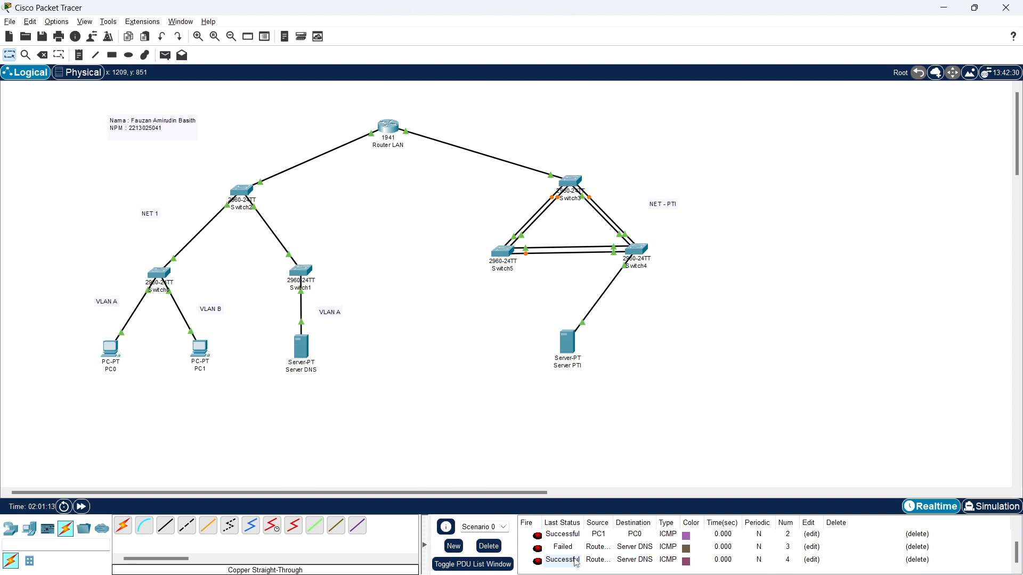
# Test connectivity to Server PTI by sending simple PDUs from PC1 and from PC0
pyautogui.click(165, 54)
pyautogui.click(199, 349)
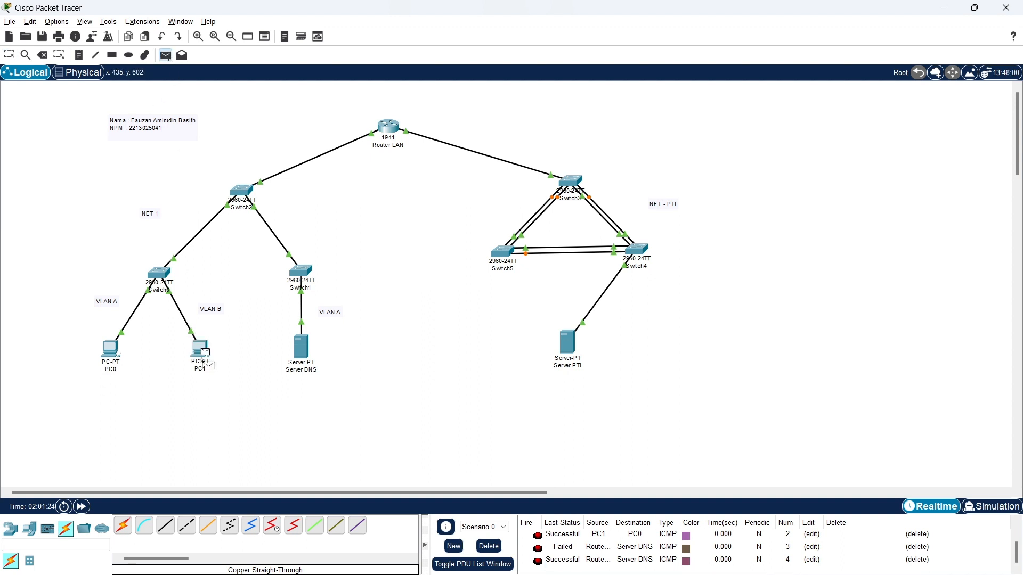
pyautogui.click(567, 344)
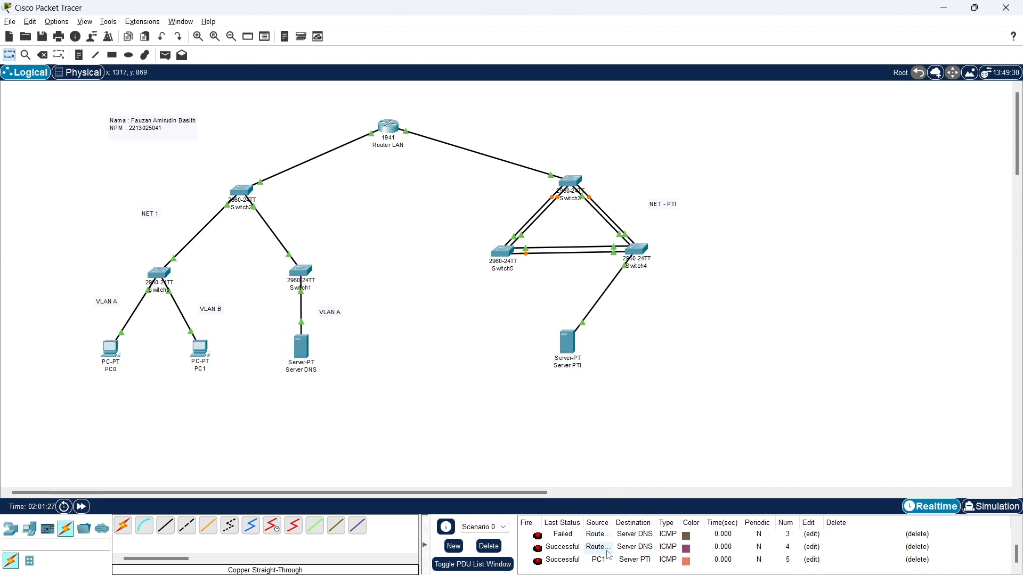
pyautogui.click(165, 55)
pyautogui.click(112, 350)
pyautogui.click(567, 343)
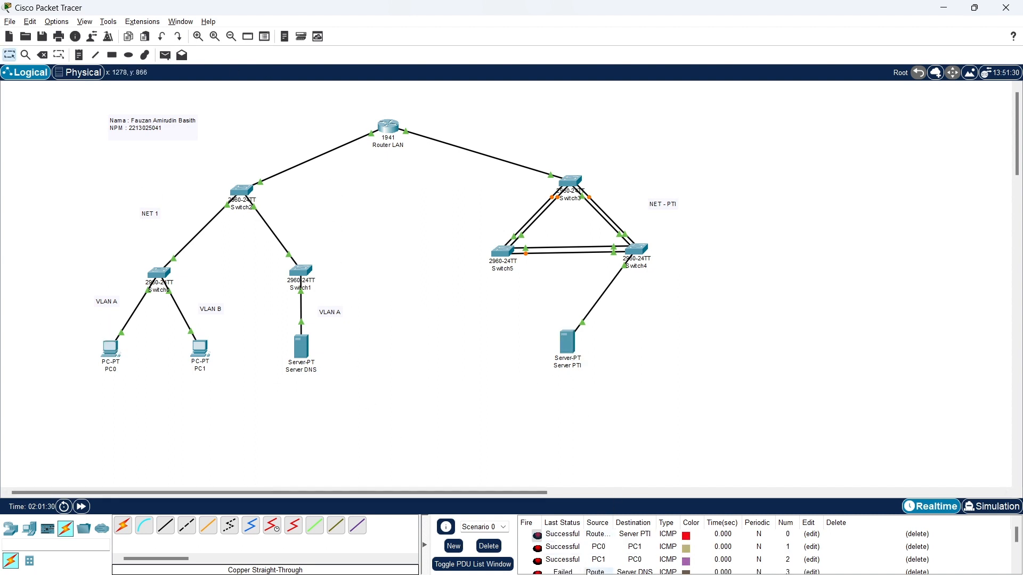